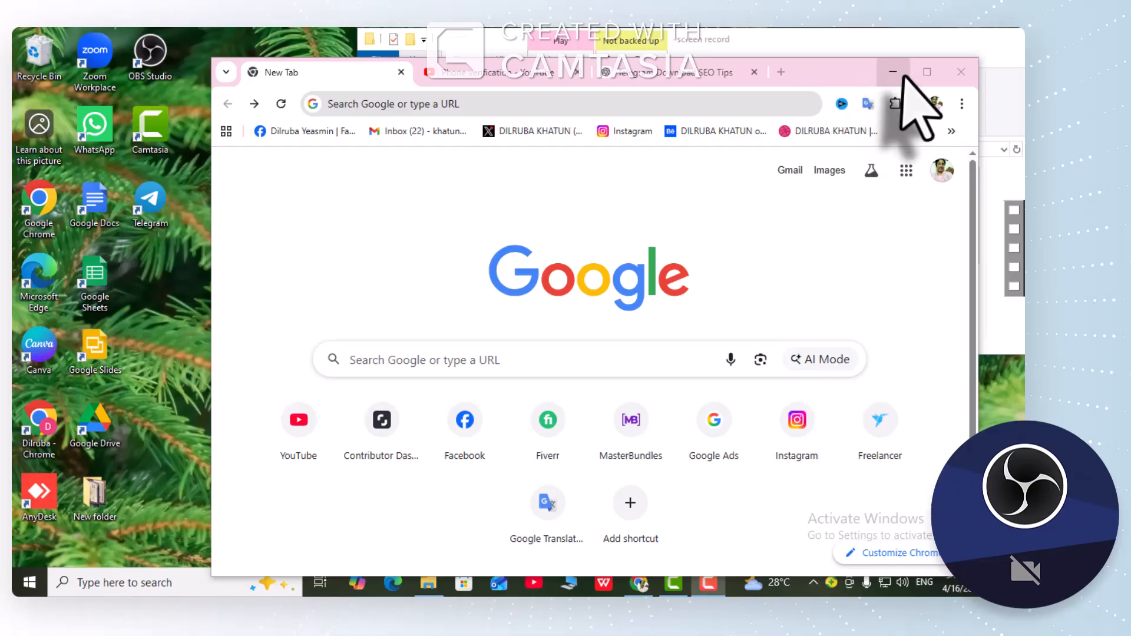
- Maximize the browser window, open YouTube, and go to the channel's YouTube Studio dashboard
{"action": "left_click", "coordinate": [926, 71]}
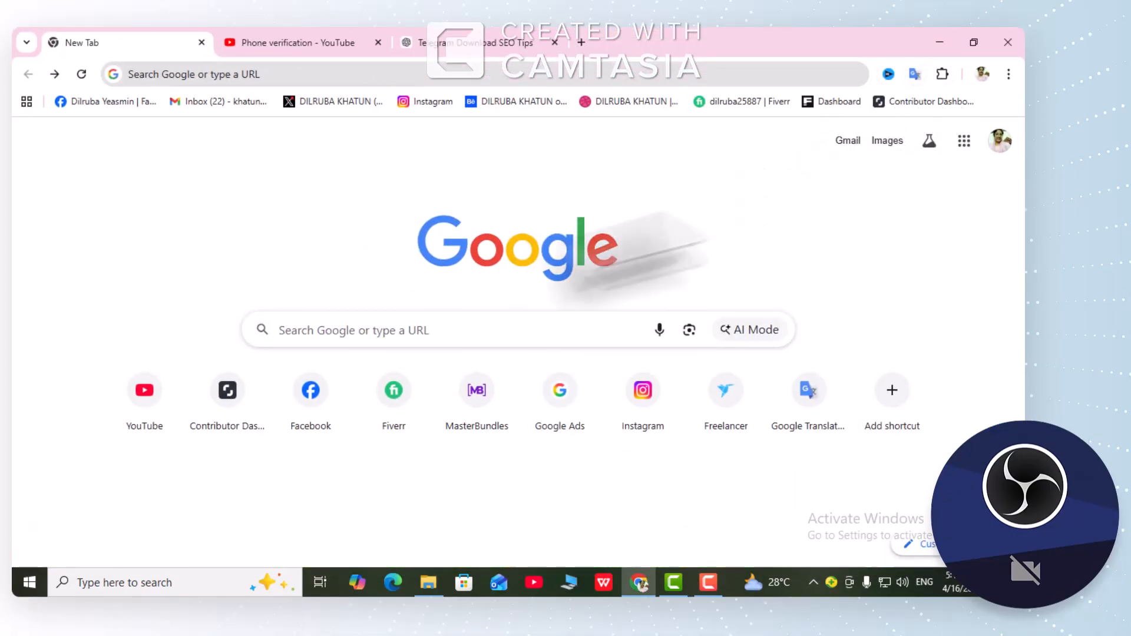
{"action": "left_click", "coordinate": [144, 390]}
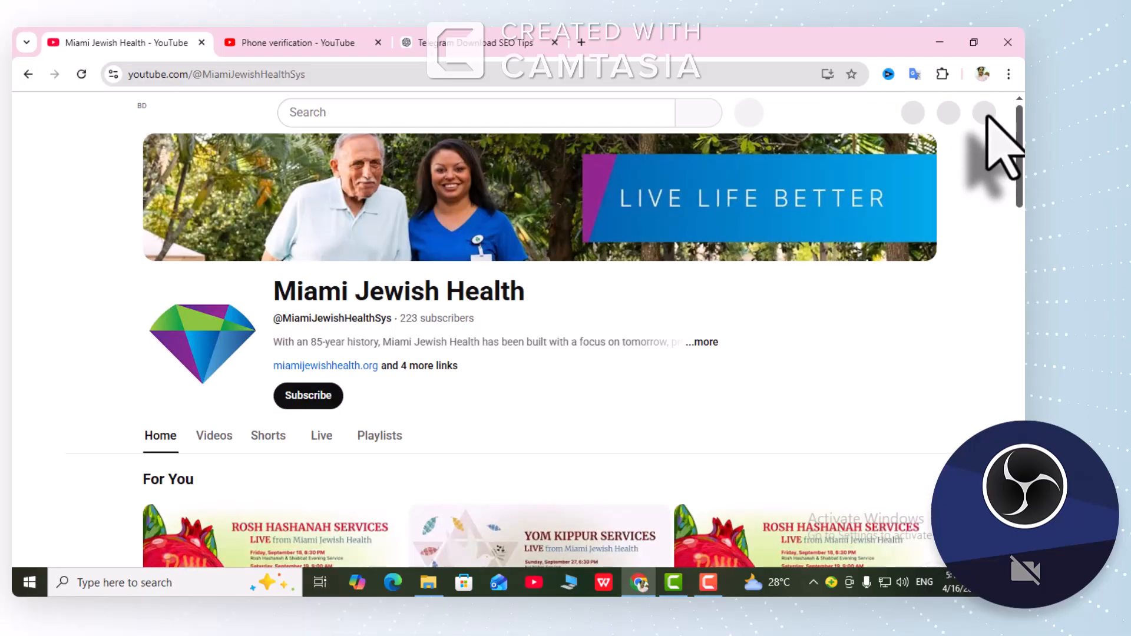
{"action": "left_click", "coordinate": [979, 115]}
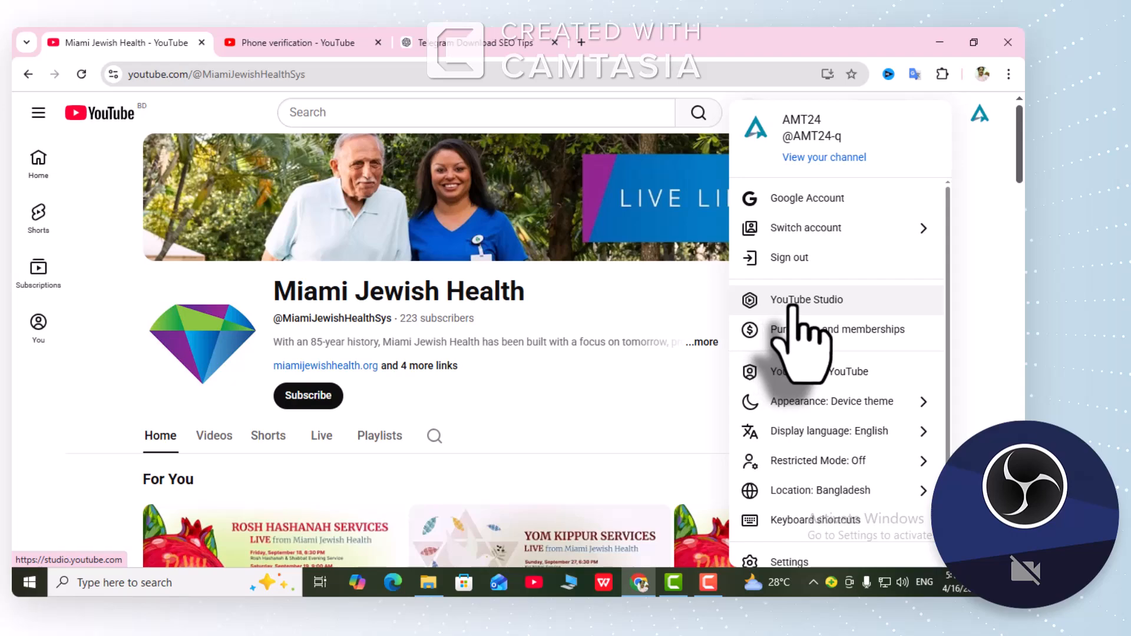
{"action": "left_click", "coordinate": [797, 309]}
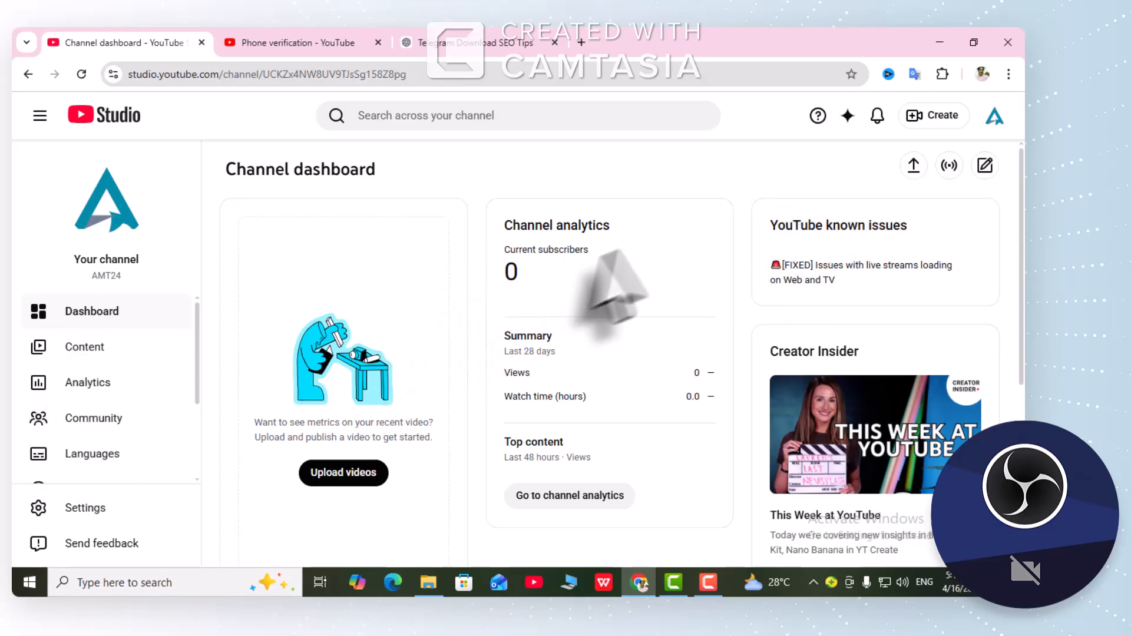
- Upload the video file Untitled Project.mp4 from the Lightshot folder to the channel
{"action": "left_click", "coordinate": [931, 118]}
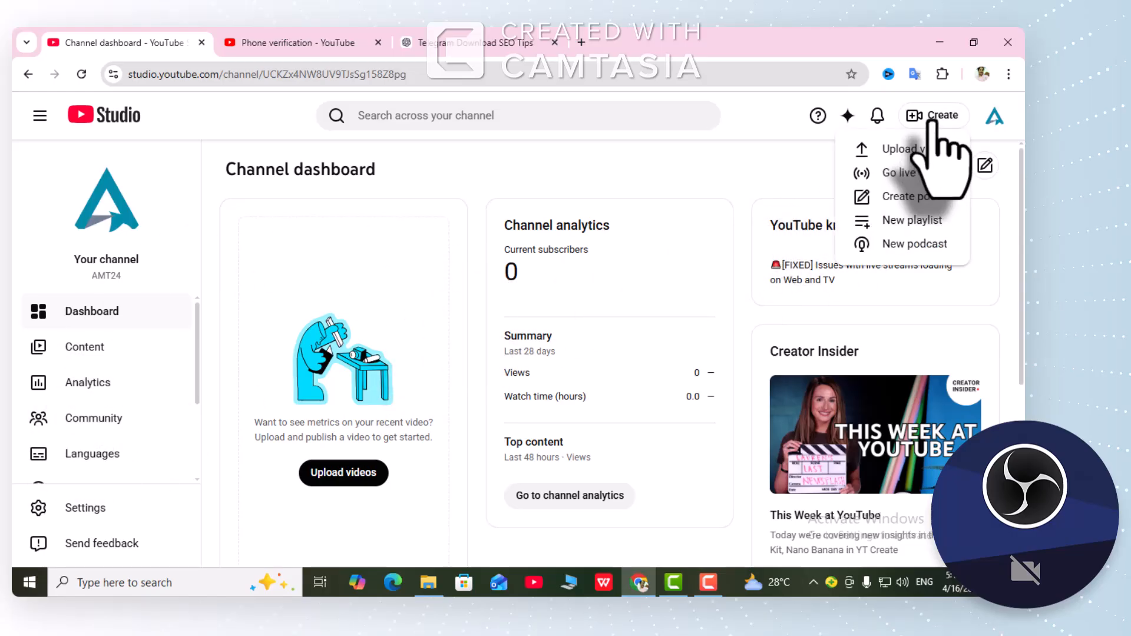
{"action": "left_click", "coordinate": [914, 151]}
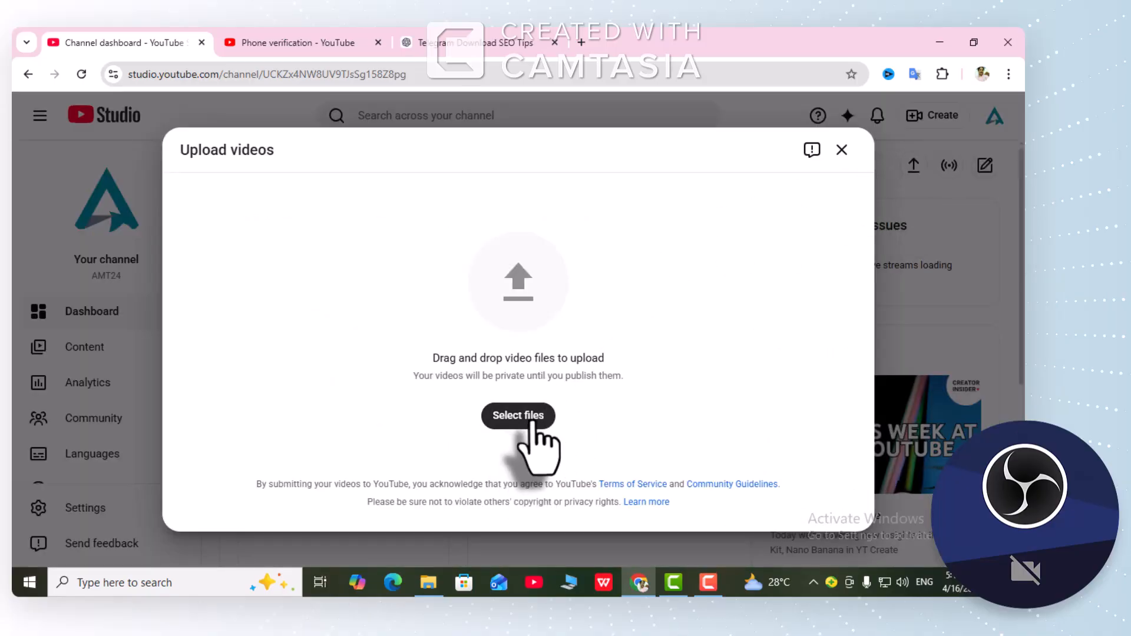
{"action": "left_click", "coordinate": [533, 420]}
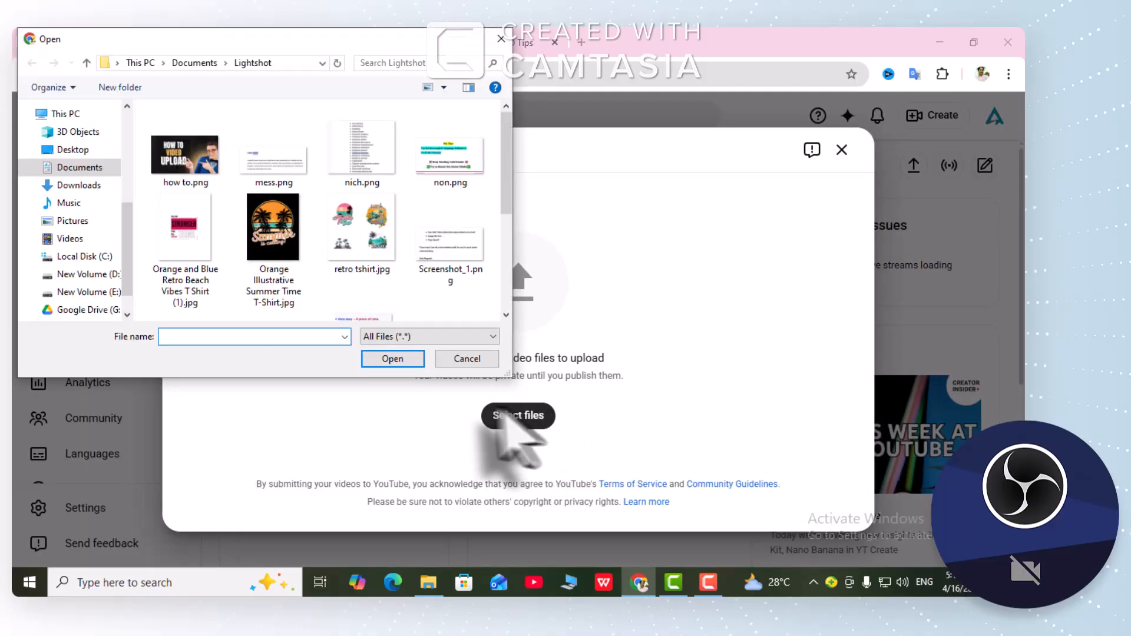
{"action": "scroll", "coordinate": [262, 239], "scroll_direction": "down", "scroll_amount": 3}
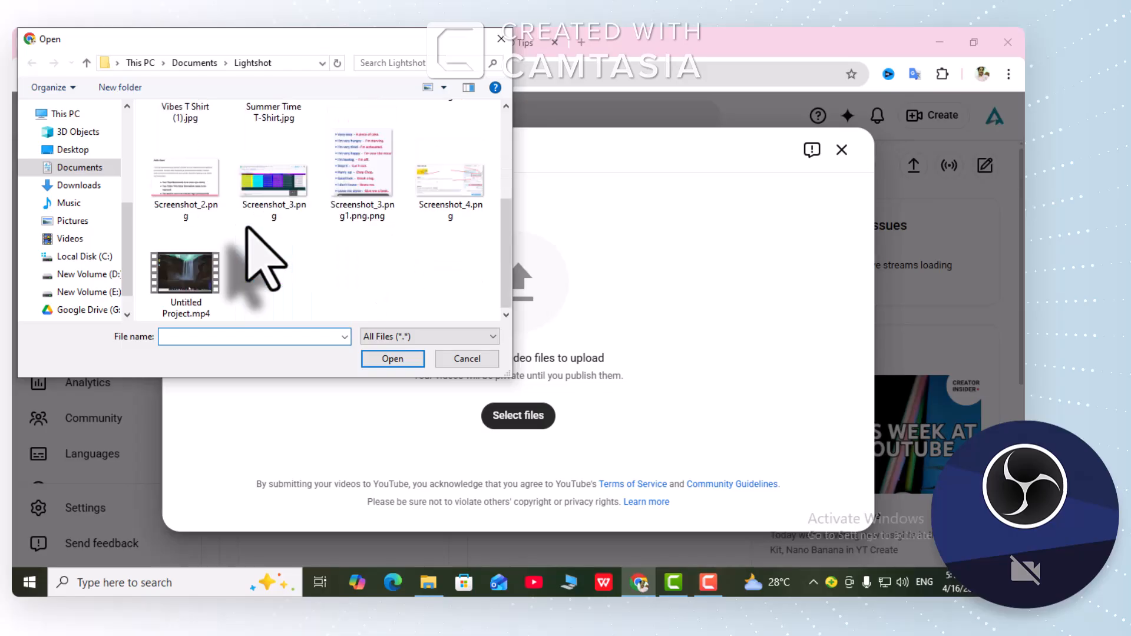
{"action": "left_click", "coordinate": [200, 265]}
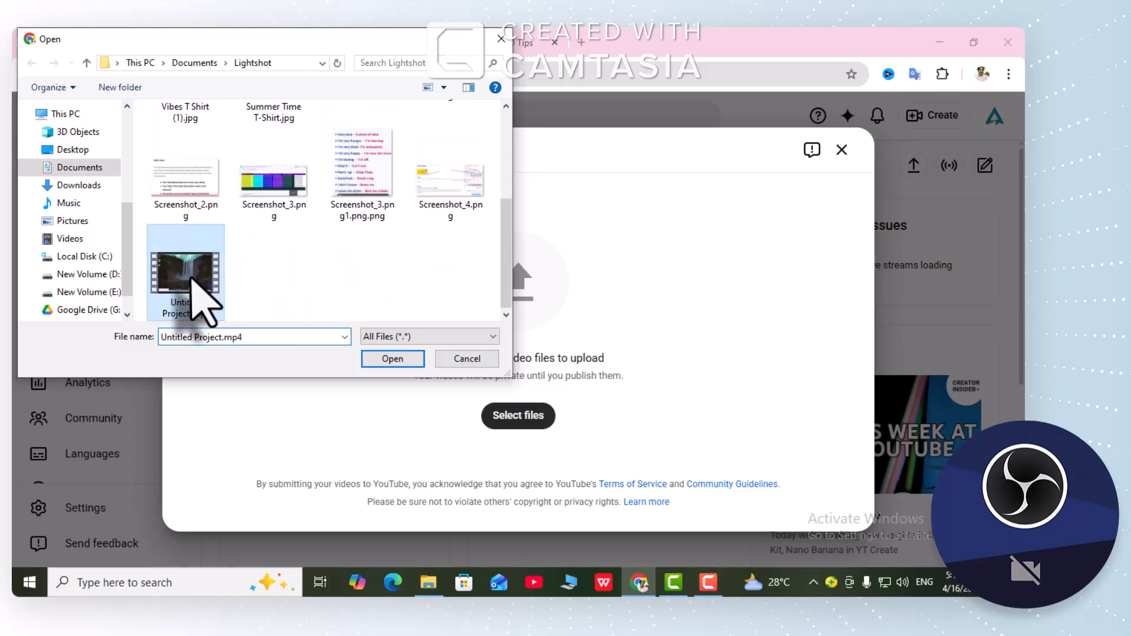
{"action": "left_click", "coordinate": [393, 360]}
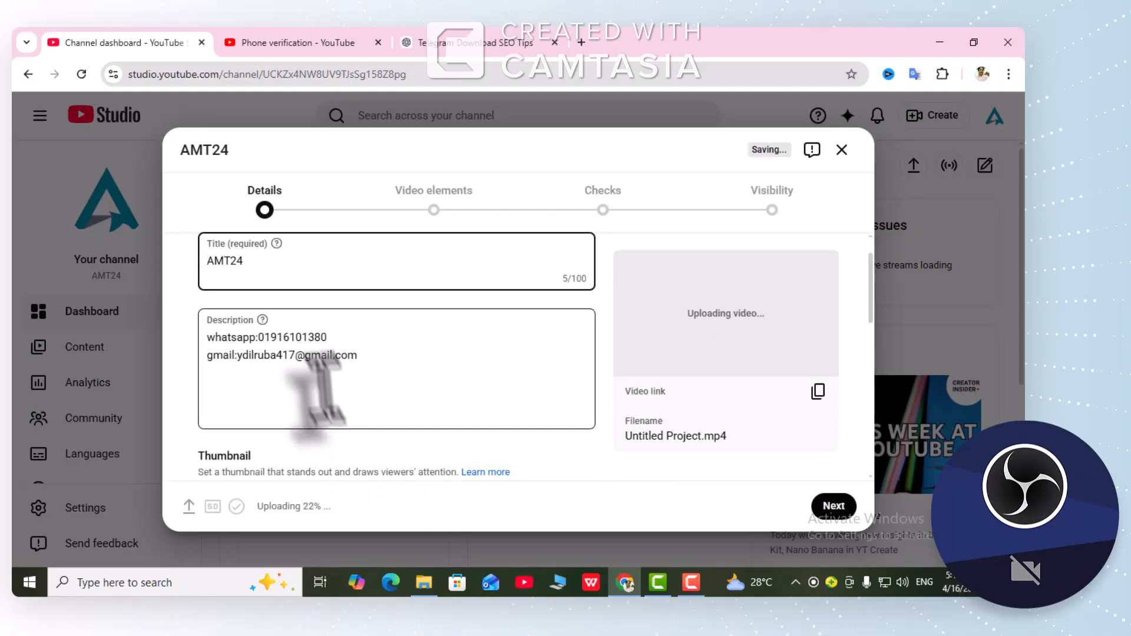
- Replace the video title with ChatGPT's SEO title "How to Download Telegram for PC (Windows 10/11) | Install Telegram Desktop 2026 Bangla Tutorial"
{"action": "left_click", "coordinate": [257, 259]}
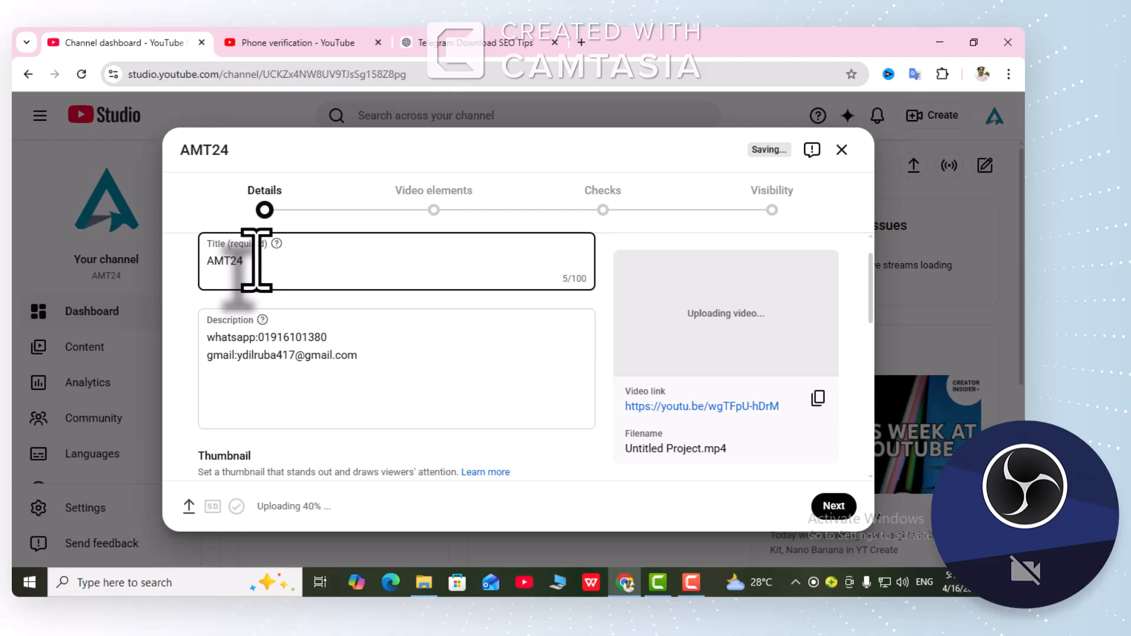
{"action": "key", "text": "BackSpace"}
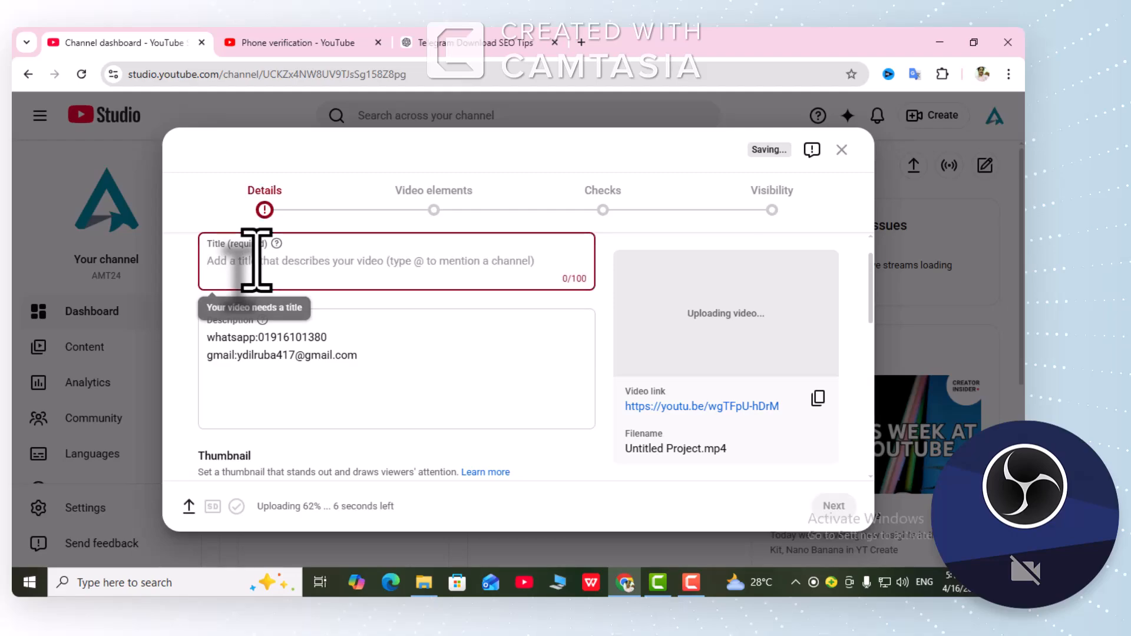
{"action": "left_click", "coordinate": [475, 52]}
{"action": "scroll", "coordinate": [481, 247], "scroll_direction": "up", "scroll_amount": 3}
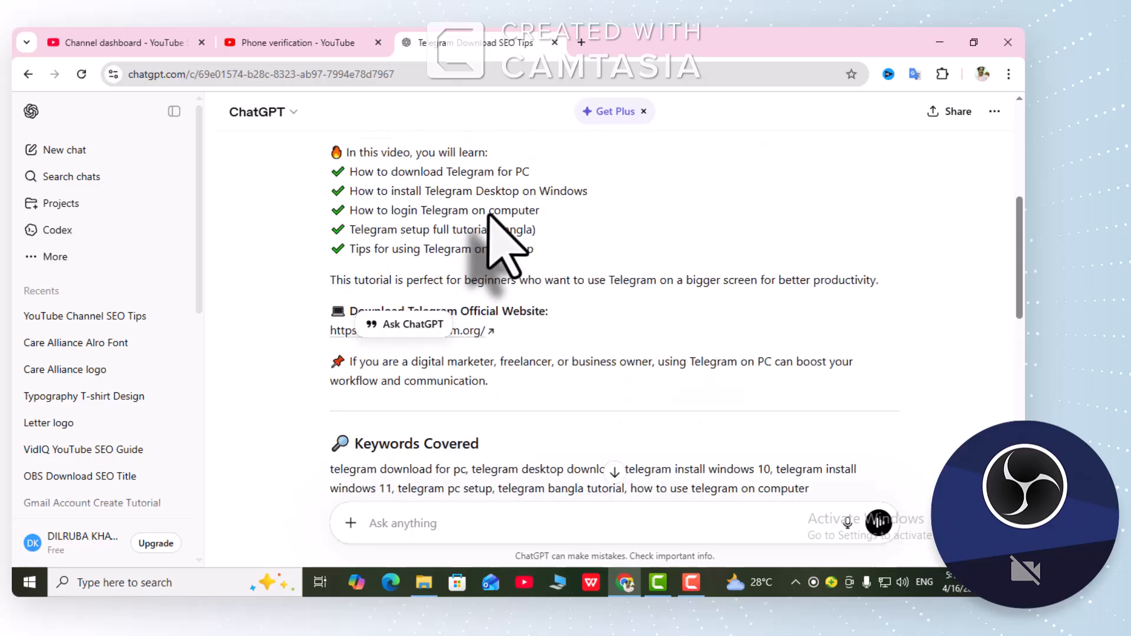
{"action": "scroll", "coordinate": [482, 215], "scroll_direction": "up", "scroll_amount": 4}
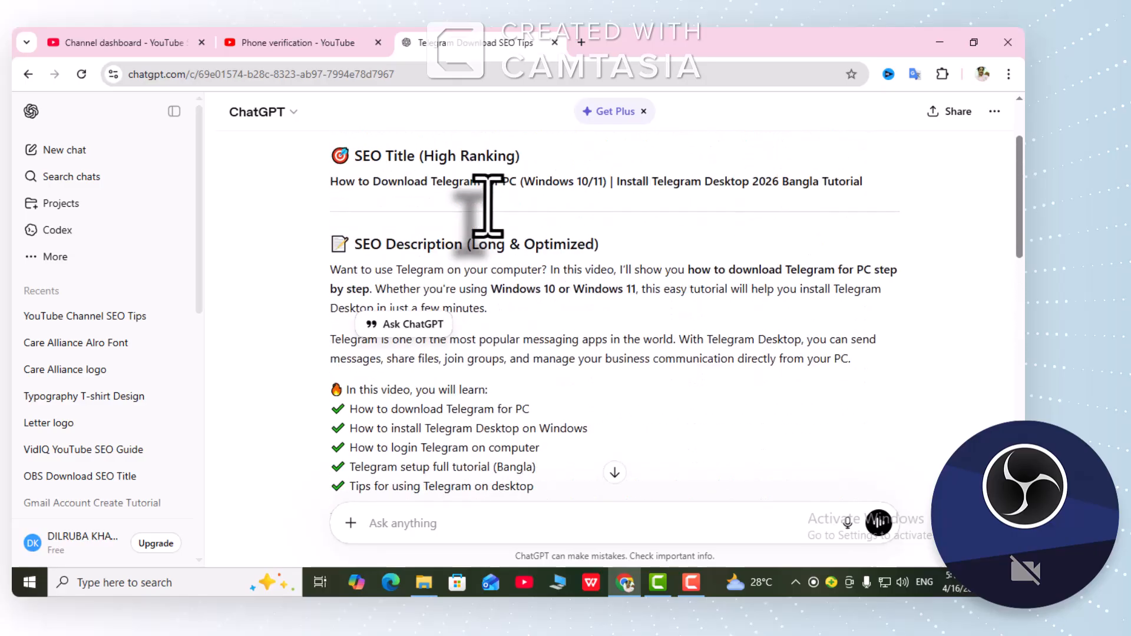
{"action": "triple_click", "coordinate": [329, 181]}
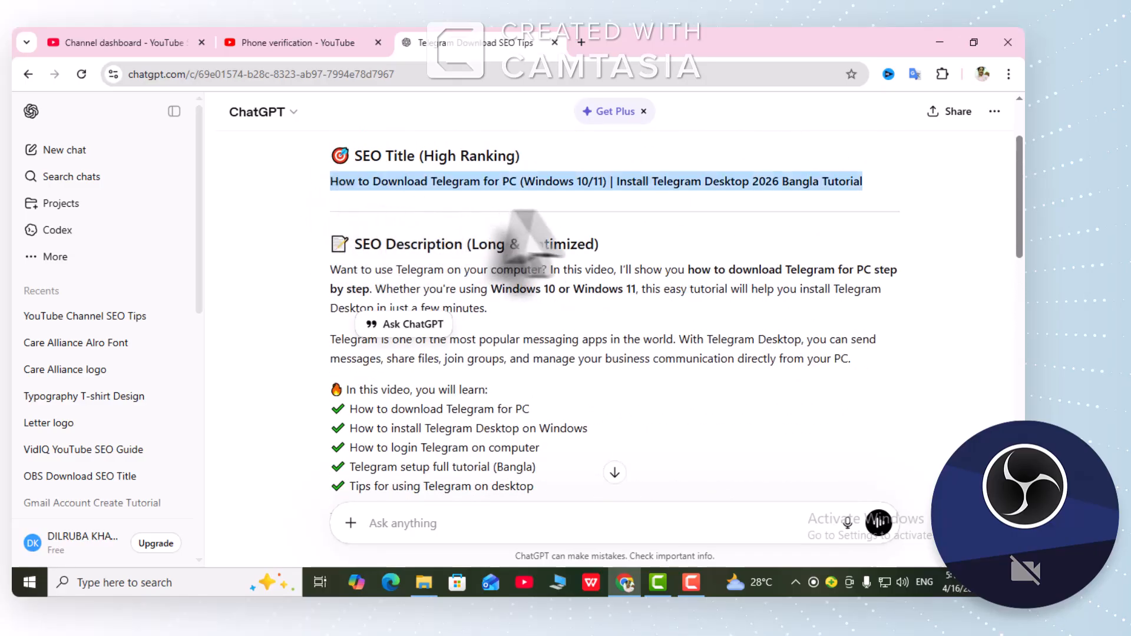
{"action": "right_click", "coordinate": [586, 186]}
{"action": "left_click", "coordinate": [637, 200]}
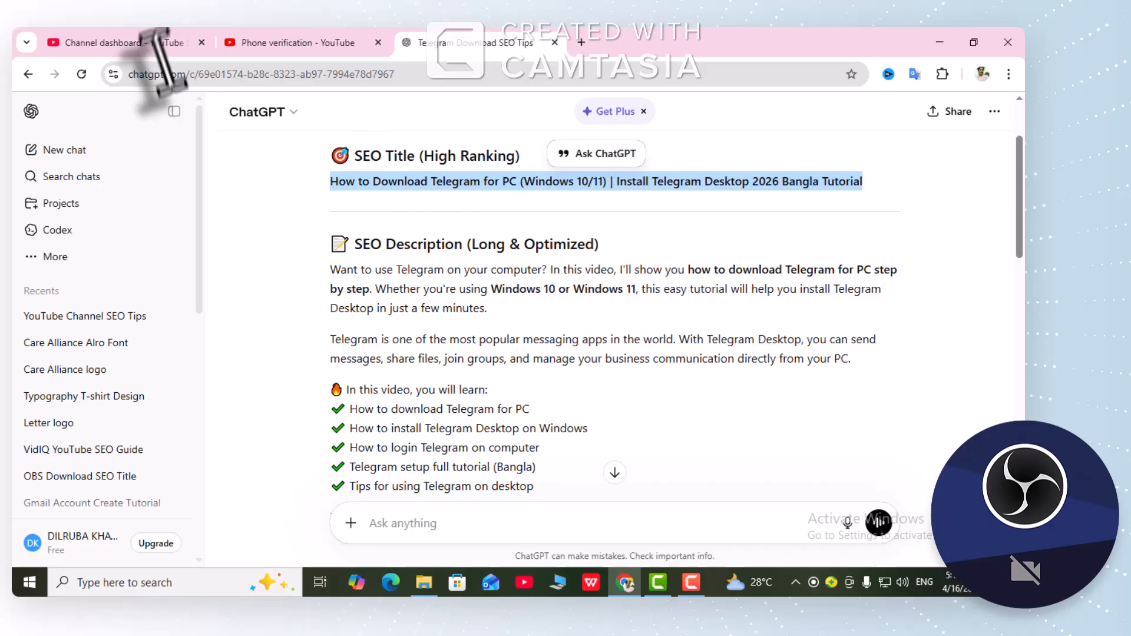
{"action": "left_click", "coordinate": [163, 46]}
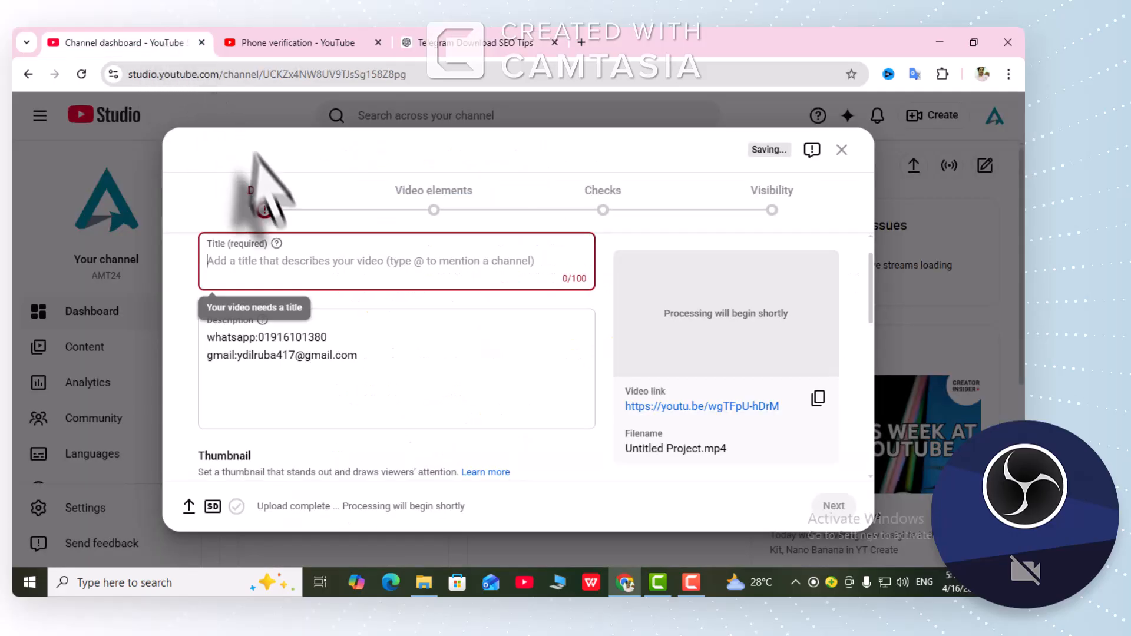
{"action": "right_click", "coordinate": [227, 262]}
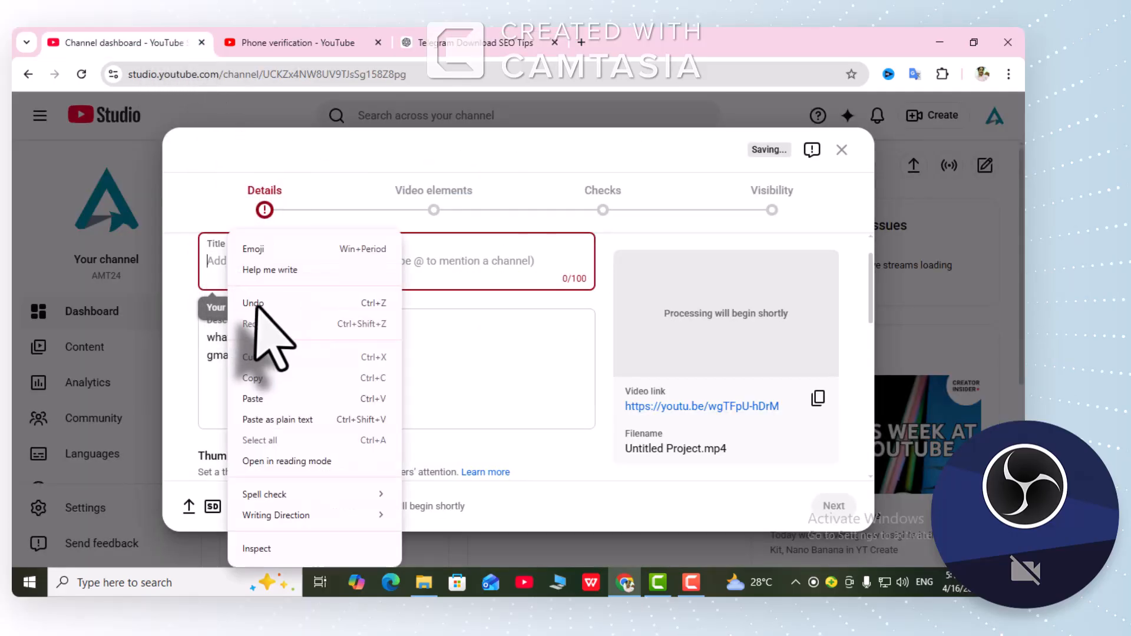
{"action": "left_click", "coordinate": [262, 395]}
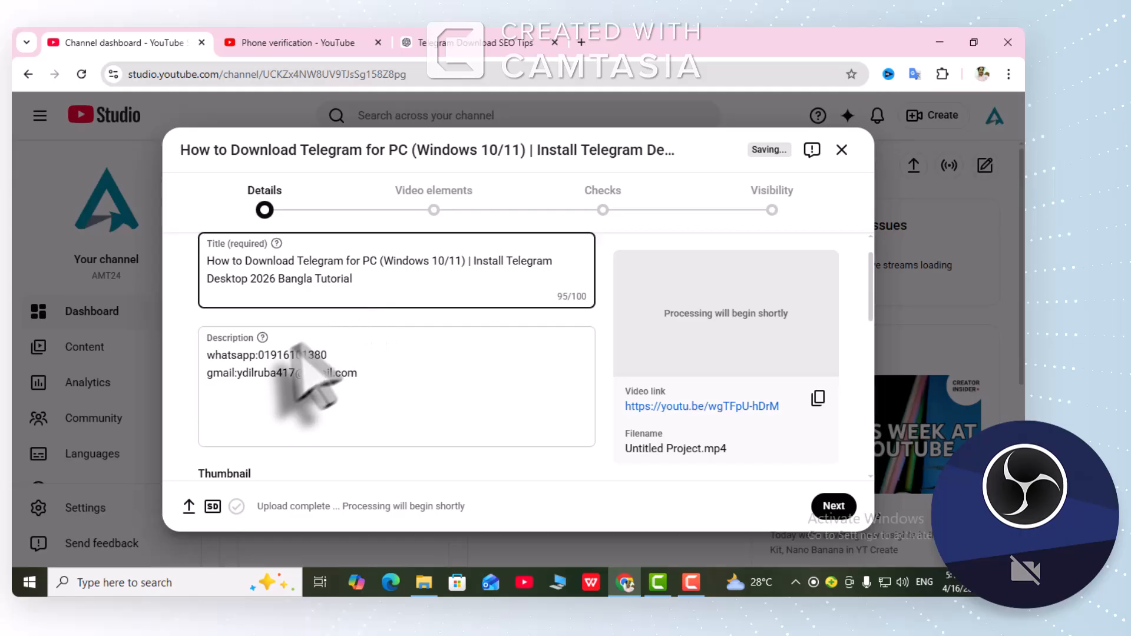
- Insert three line breaks above the contact details in the video description and paste the copied SEO title there
{"action": "left_click", "coordinate": [203, 357]}
{"action": "key", "text": "Return"}
{"action": "key", "text": "Return"}
{"action": "key", "text": "Return"}
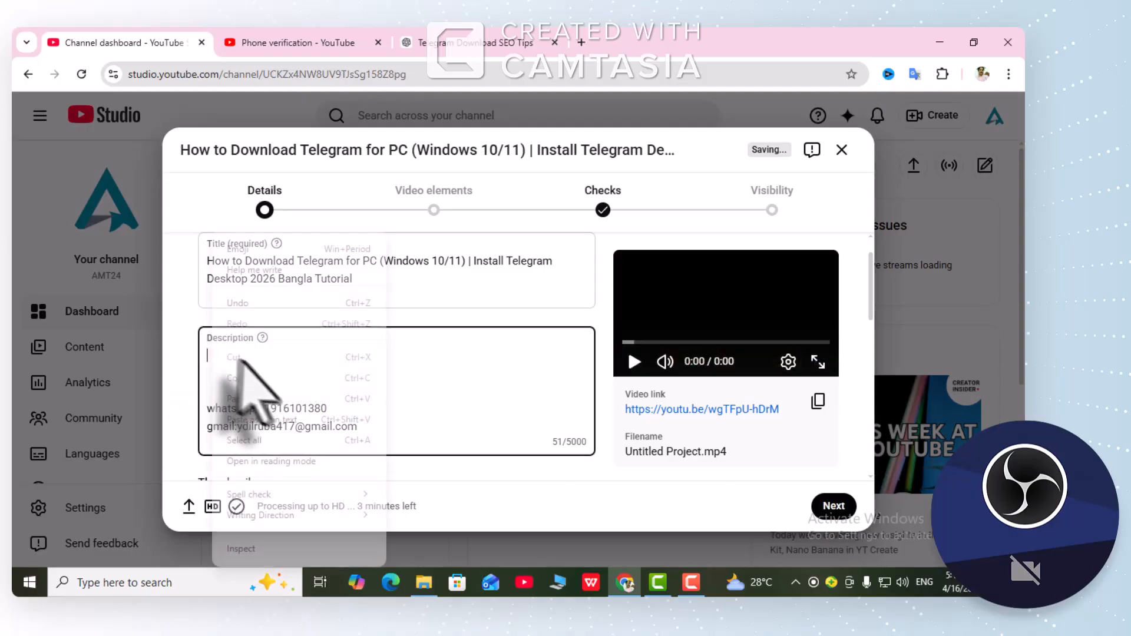
{"action": "right_click", "coordinate": [215, 356]}
{"action": "left_click", "coordinate": [244, 405]}
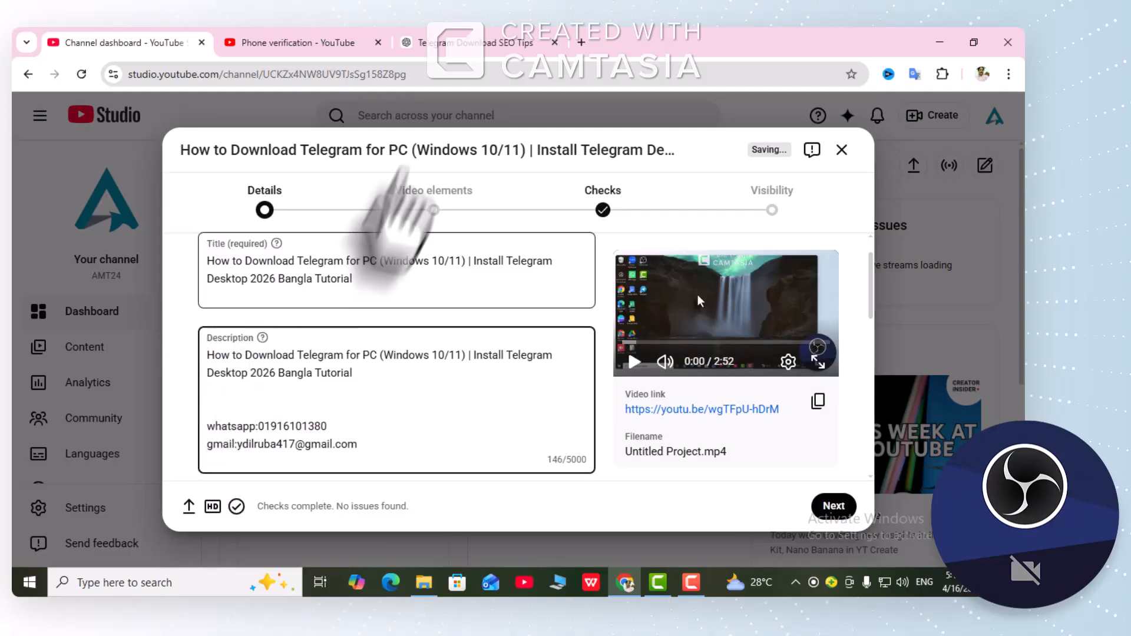
- Copy ChatGPT's SEO description through "Tips for using Telegram on desktop" and paste it between the title and contact details in the video description
{"action": "left_click", "coordinate": [439, 47]}
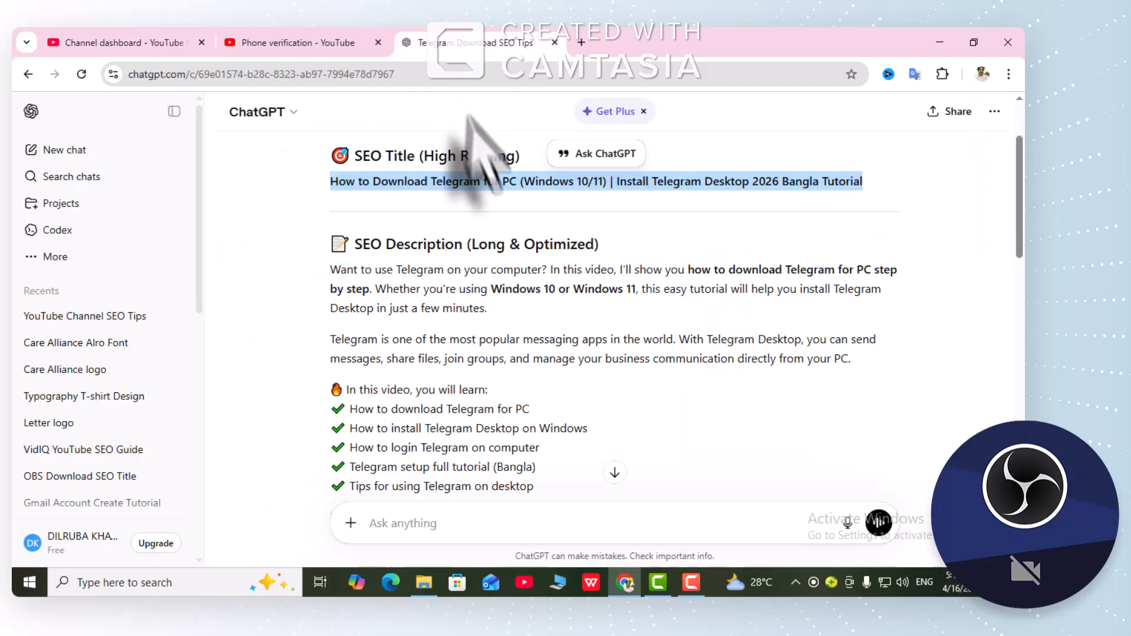
{"action": "scroll", "coordinate": [361, 257], "scroll_direction": "down", "scroll_amount": 1}
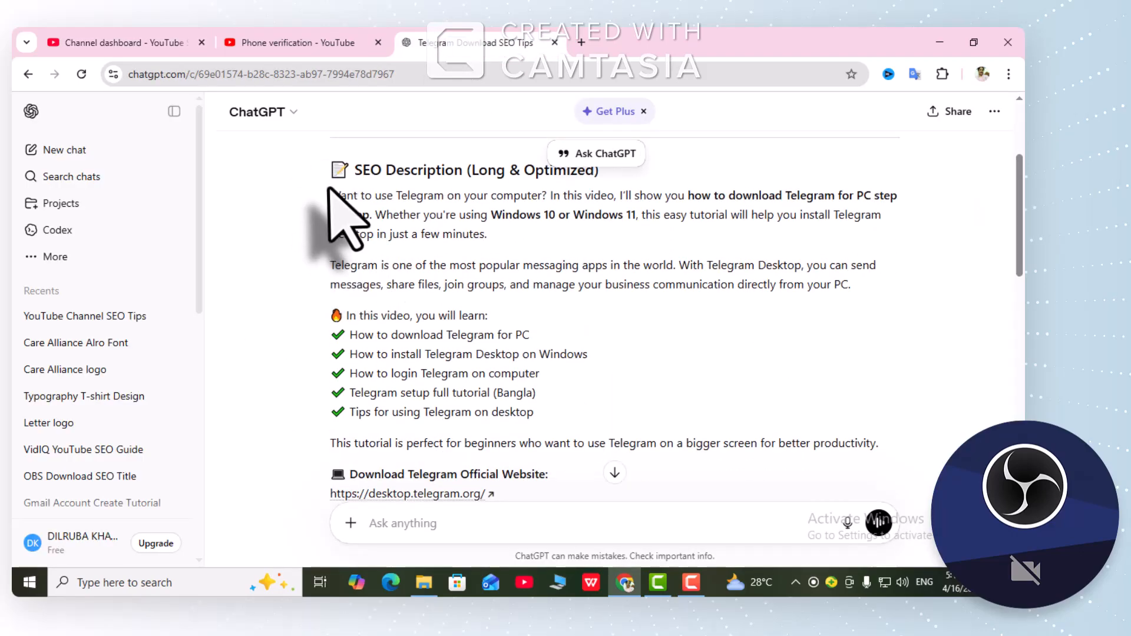
{"action": "left_click_drag", "start_coordinate": [329, 194], "coordinate": [533, 413]}
{"action": "right_click", "coordinate": [473, 371]}
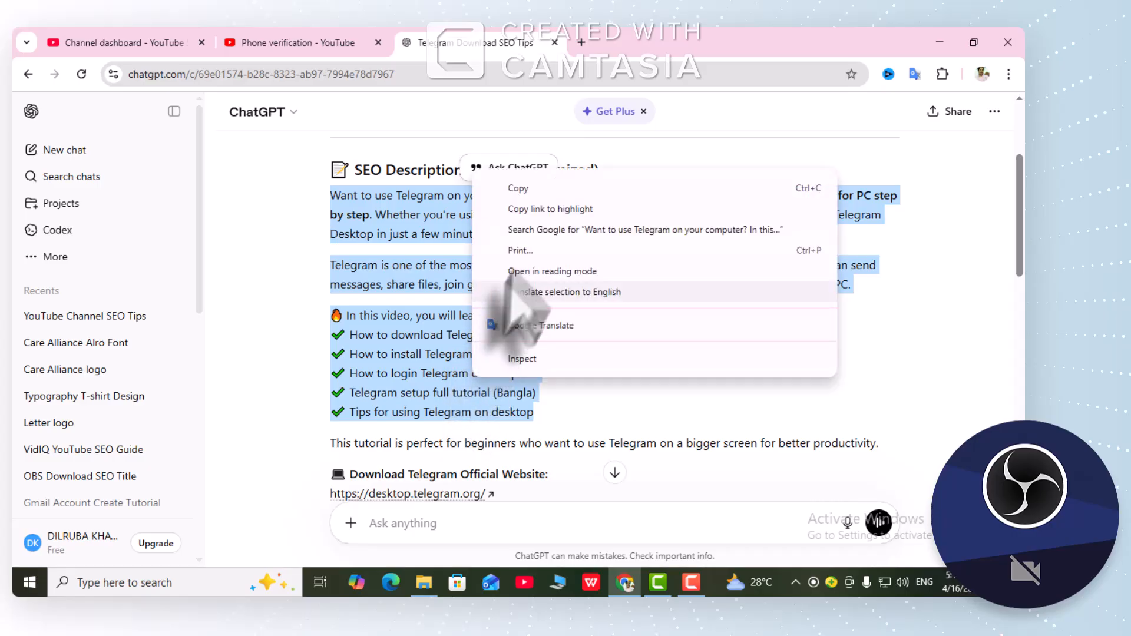
{"action": "left_click", "coordinate": [522, 189]}
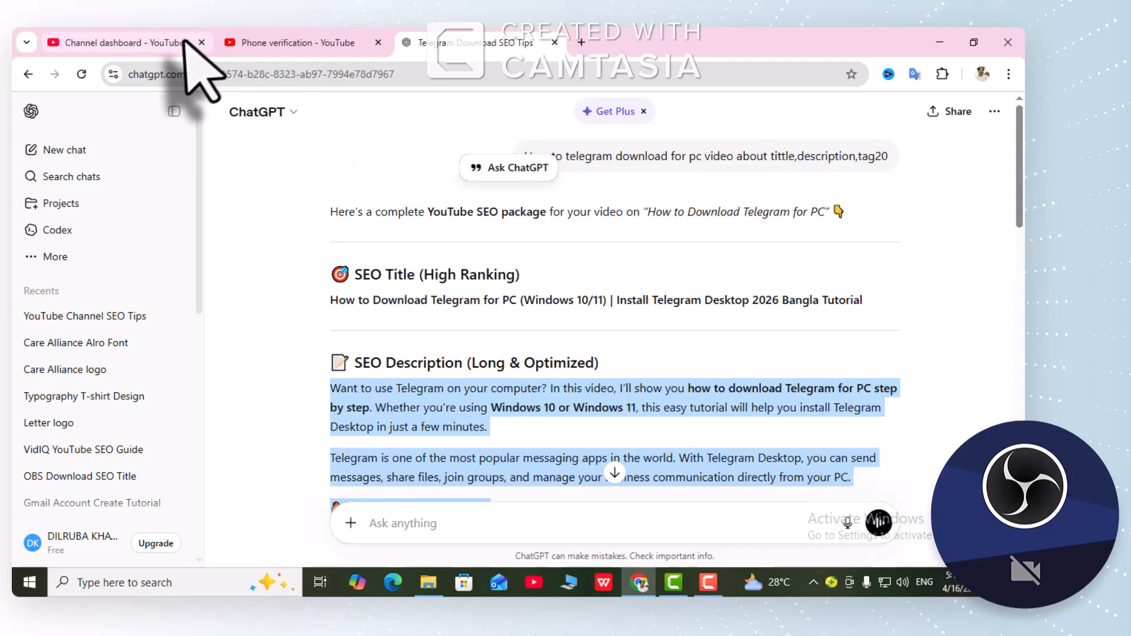
{"action": "left_click", "coordinate": [171, 44]}
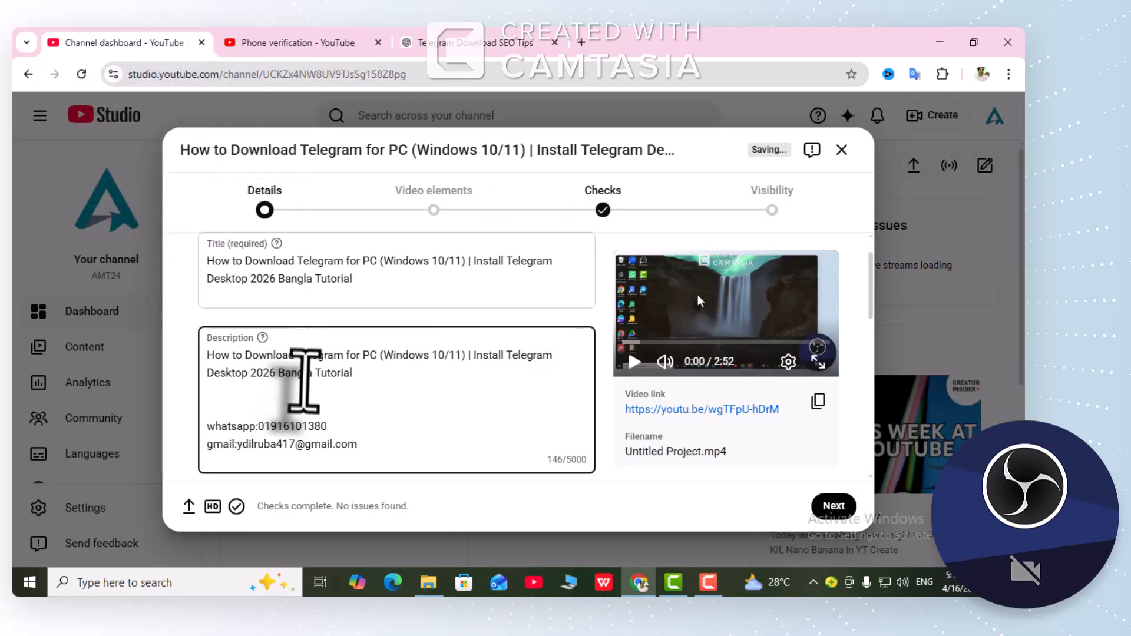
{"action": "right_click", "coordinate": [218, 406]}
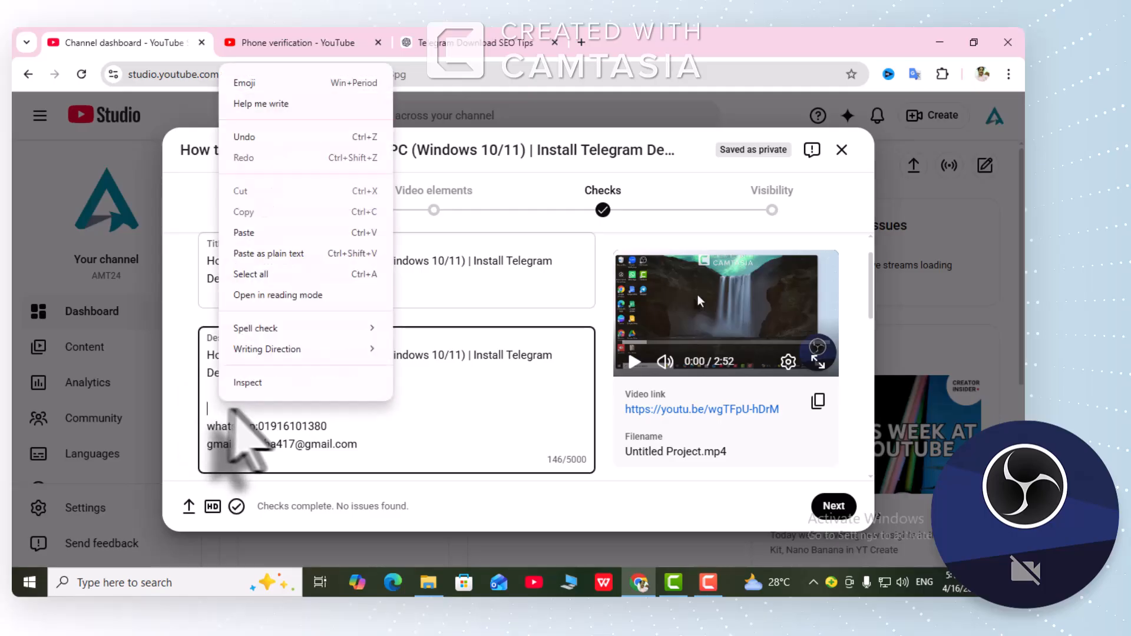
{"action": "left_click", "coordinate": [244, 232]}
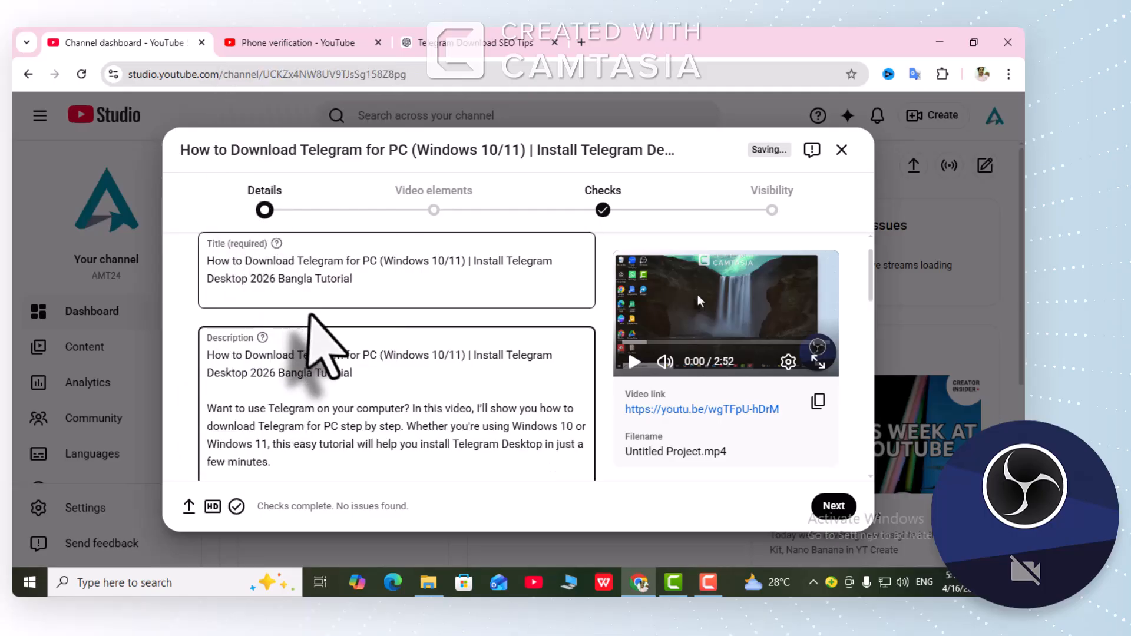
- Start a new playlist for the video and title it "Telegram download for pc"
{"action": "scroll", "coordinate": [300, 384], "scroll_direction": "down", "scroll_amount": 3}
{"action": "scroll", "coordinate": [313, 359], "scroll_direction": "down", "scroll_amount": 5}
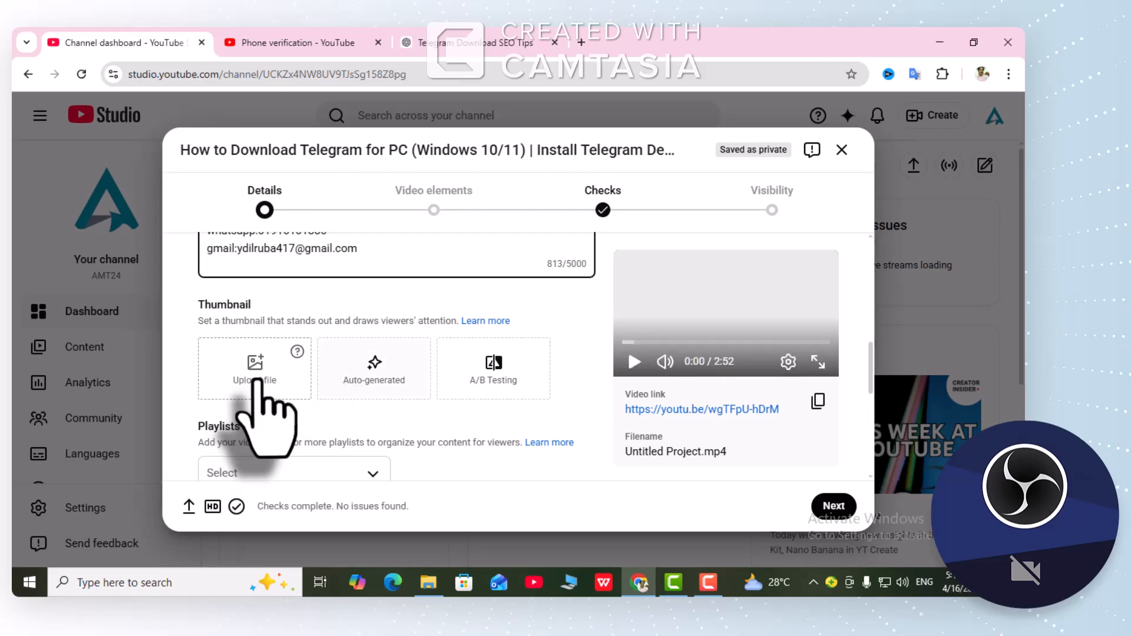
{"action": "scroll", "coordinate": [283, 400], "scroll_direction": "down", "scroll_amount": 3}
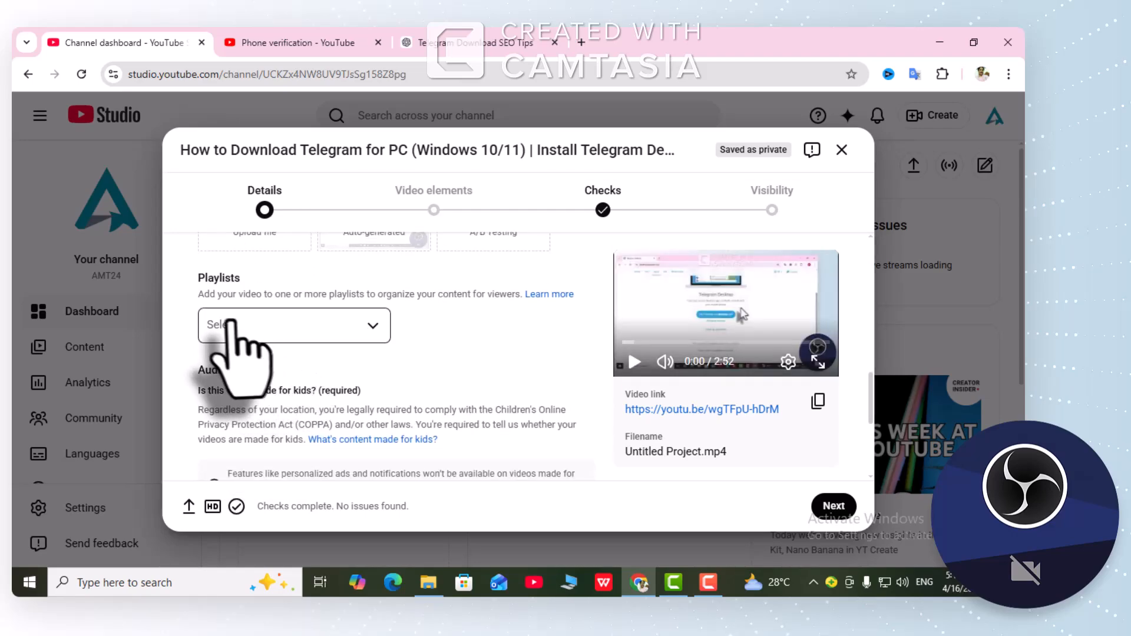
{"action": "left_click", "coordinate": [373, 326]}
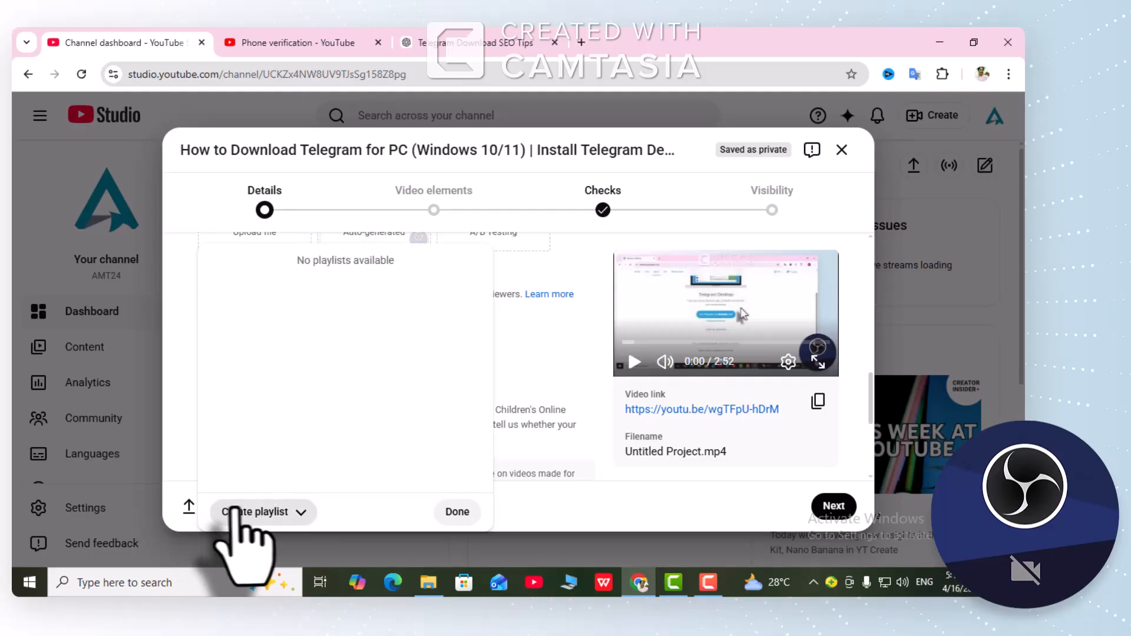
{"action": "left_click", "coordinate": [283, 512]}
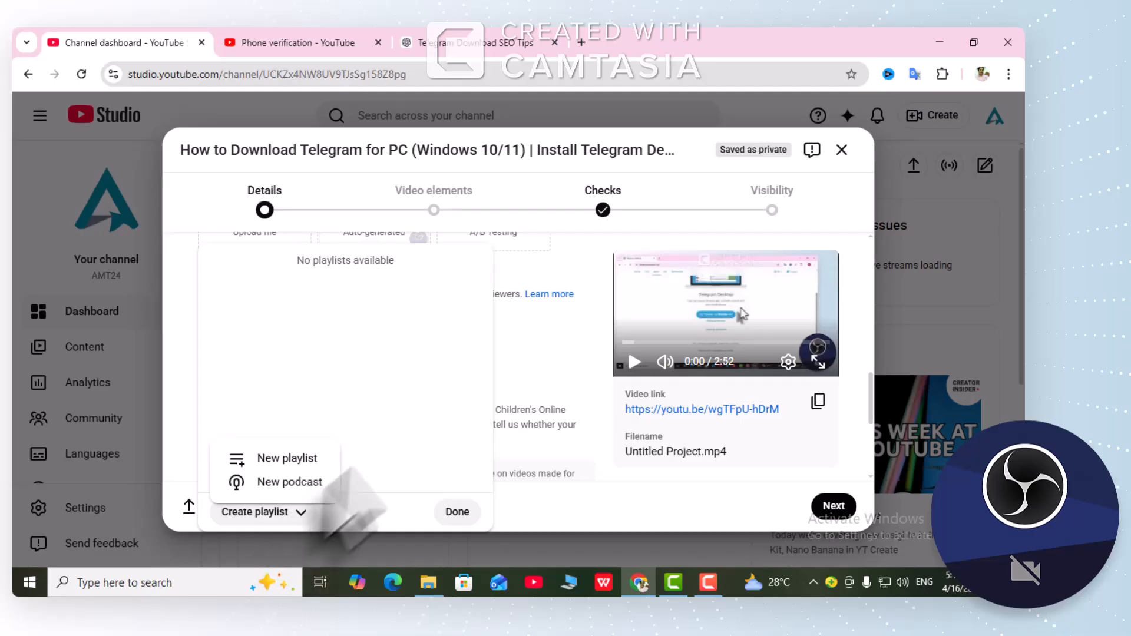
{"action": "left_click", "coordinate": [262, 458]}
{"action": "left_click", "coordinate": [366, 227]}
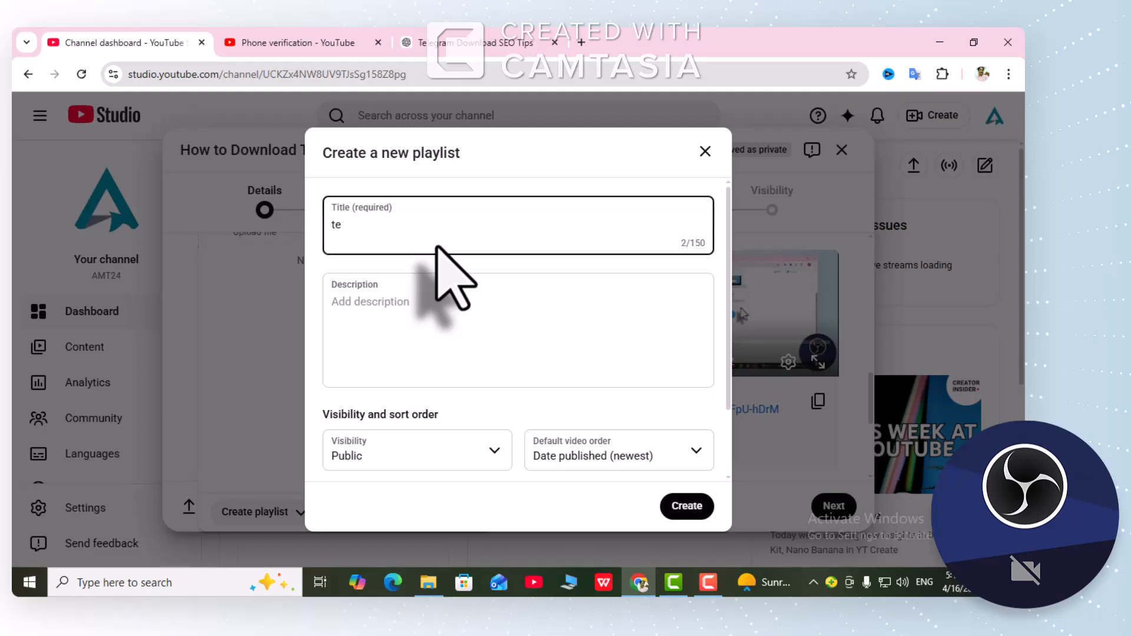
{"action": "key", "text": "BackSpace"}
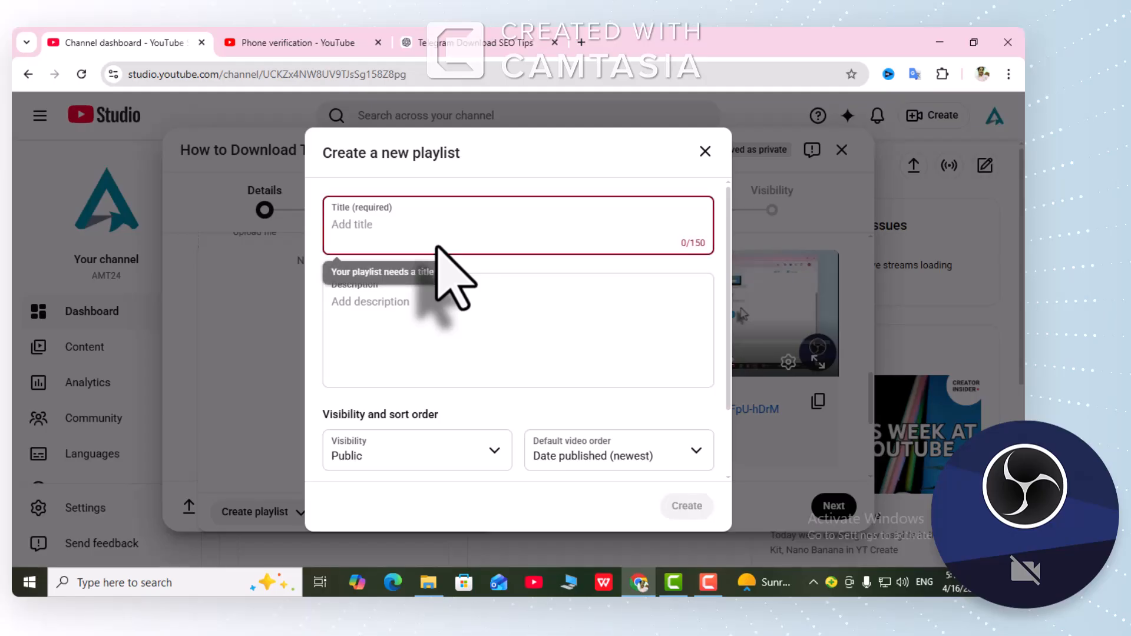
{"action": "type", "text": "Telegram download for pc"}
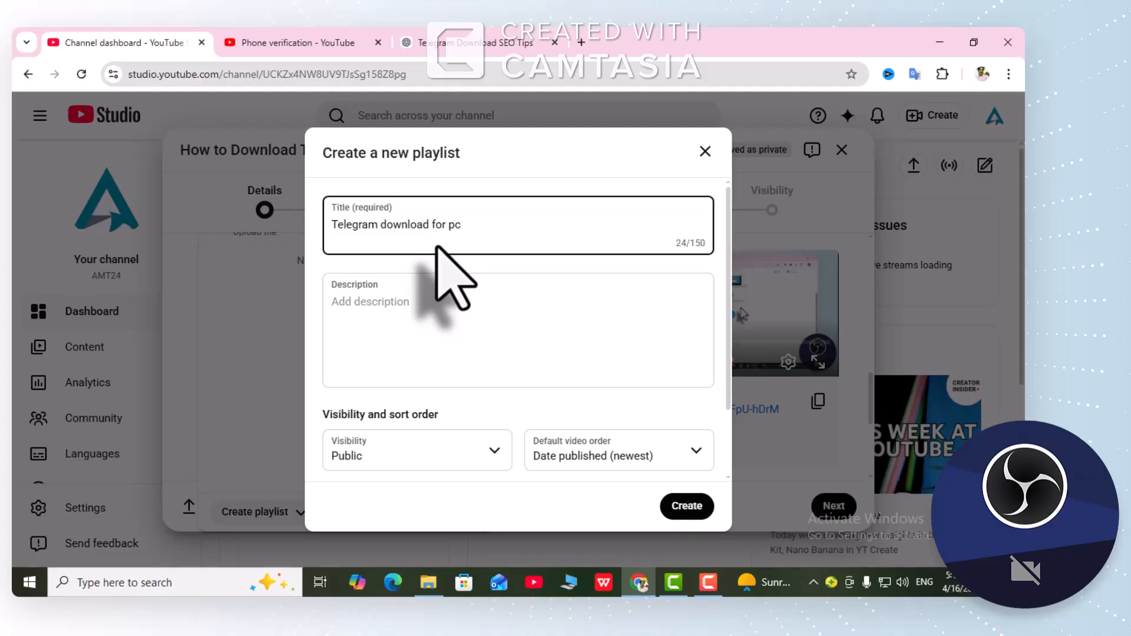
- Copy the playlist title into the playlist's description and create the playlist with the video assigned to it
{"action": "left_click_drag", "start_coordinate": [460, 224], "coordinate": [328, 230]}
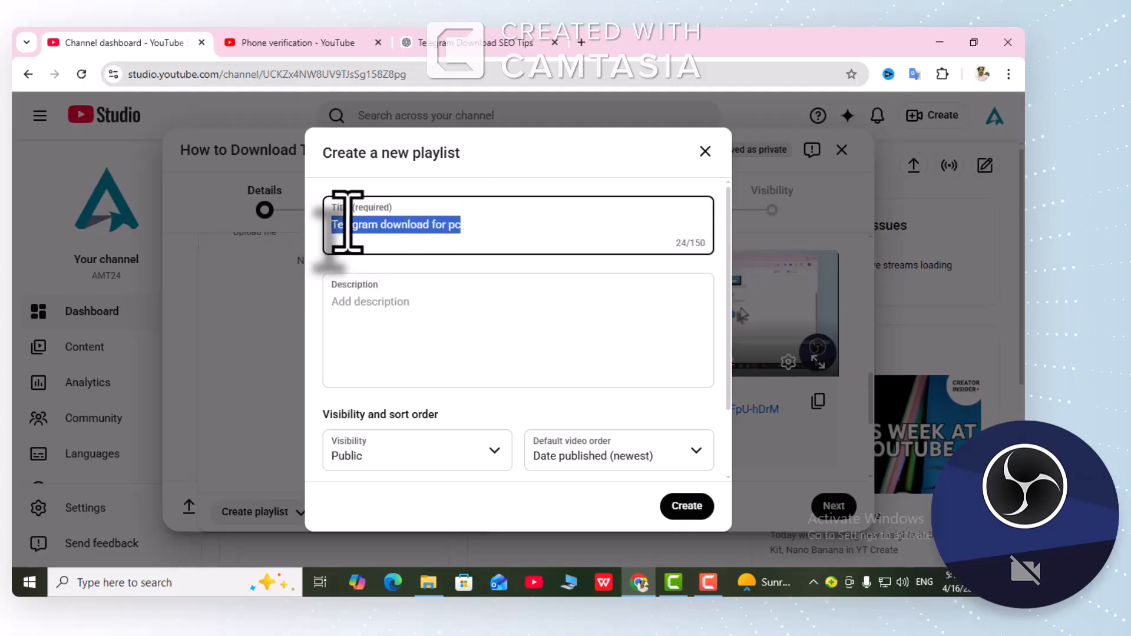
{"action": "right_click", "coordinate": [347, 222]}
{"action": "left_click", "coordinate": [394, 247]}
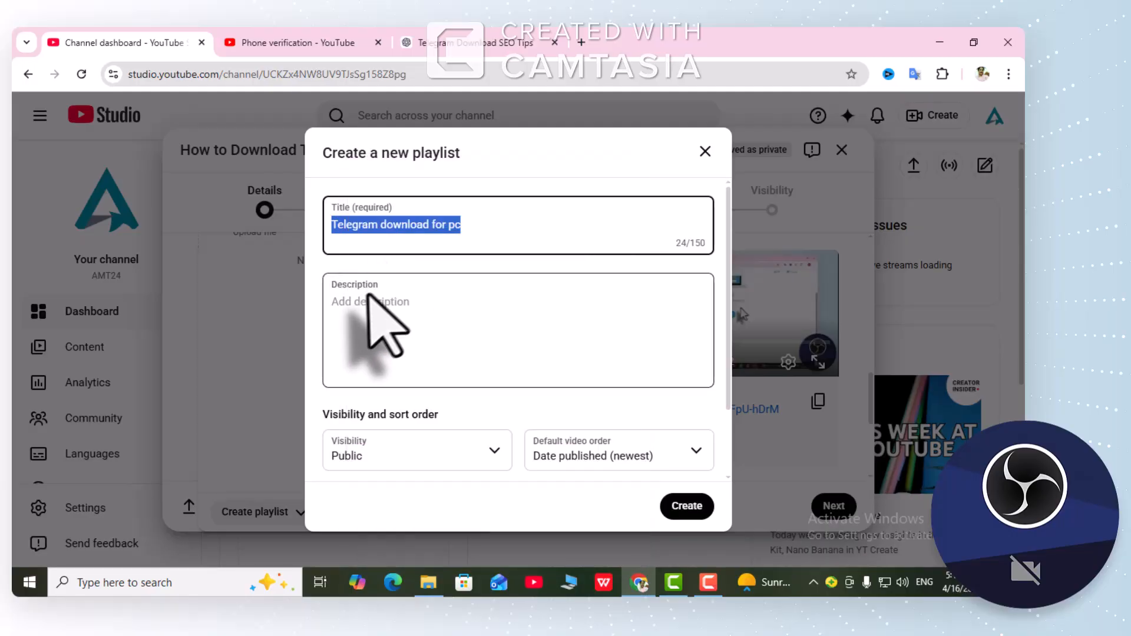
{"action": "left_click", "coordinate": [355, 299]}
{"action": "right_click", "coordinate": [361, 303]}
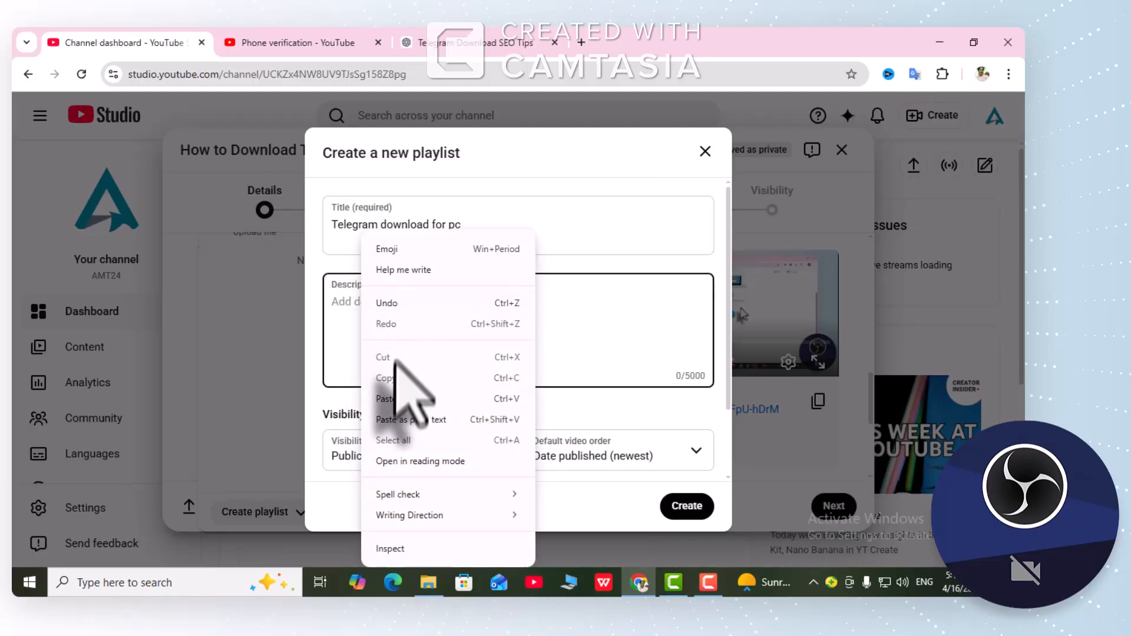
{"action": "left_click", "coordinate": [394, 399]}
{"action": "scroll", "coordinate": [507, 311], "scroll_direction": "down", "scroll_amount": 1}
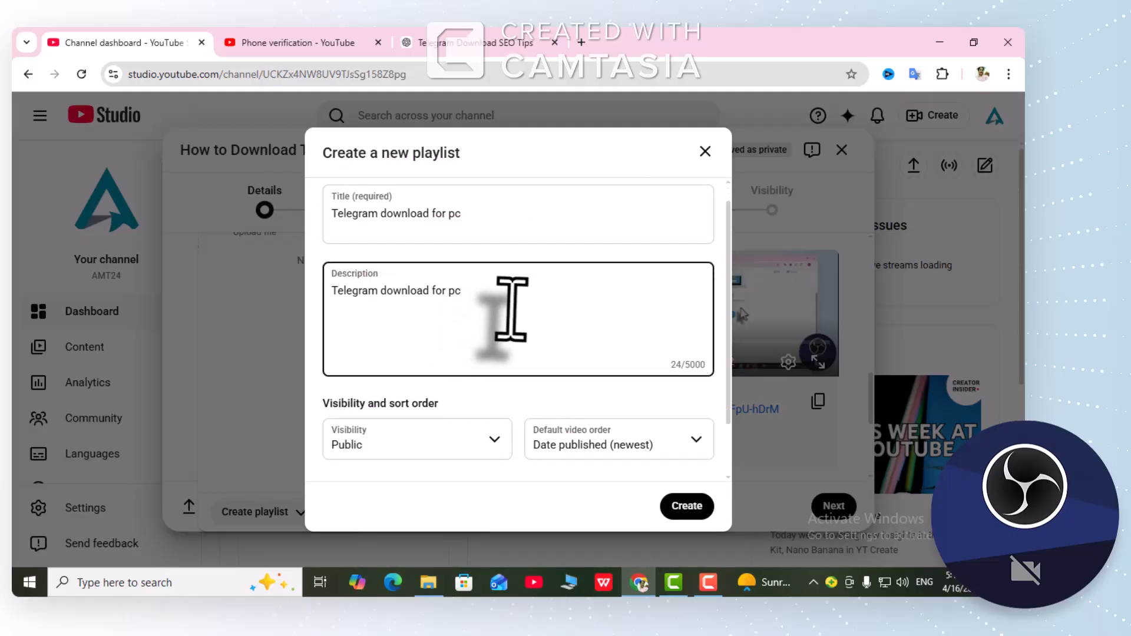
{"action": "scroll", "coordinate": [511, 309], "scroll_direction": "down", "scroll_amount": 1}
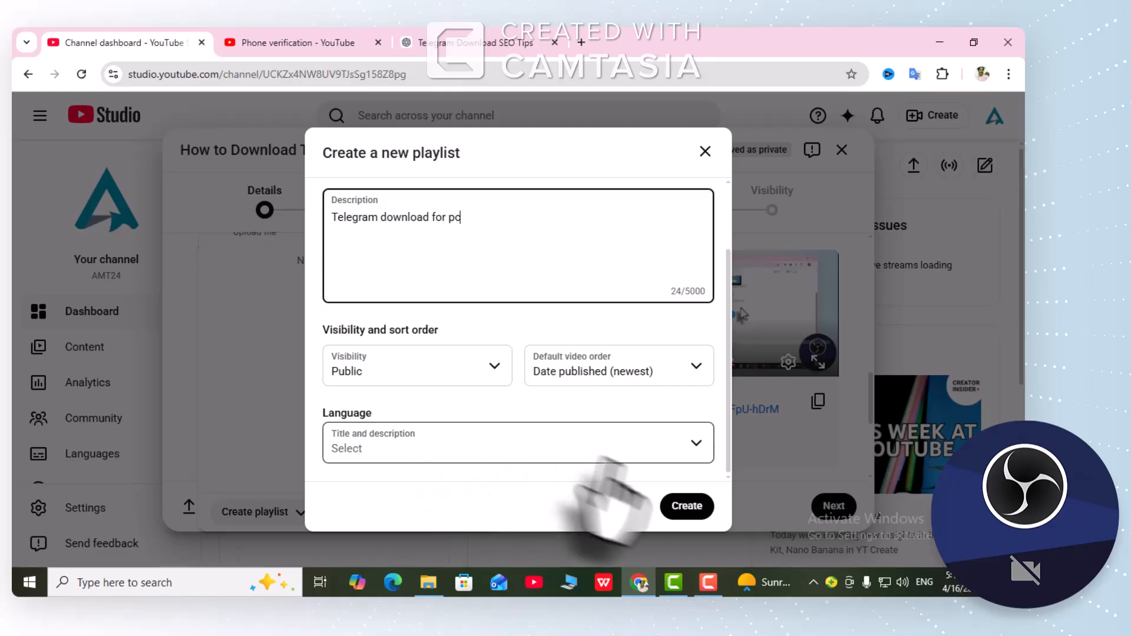
{"action": "left_click", "coordinate": [685, 508]}
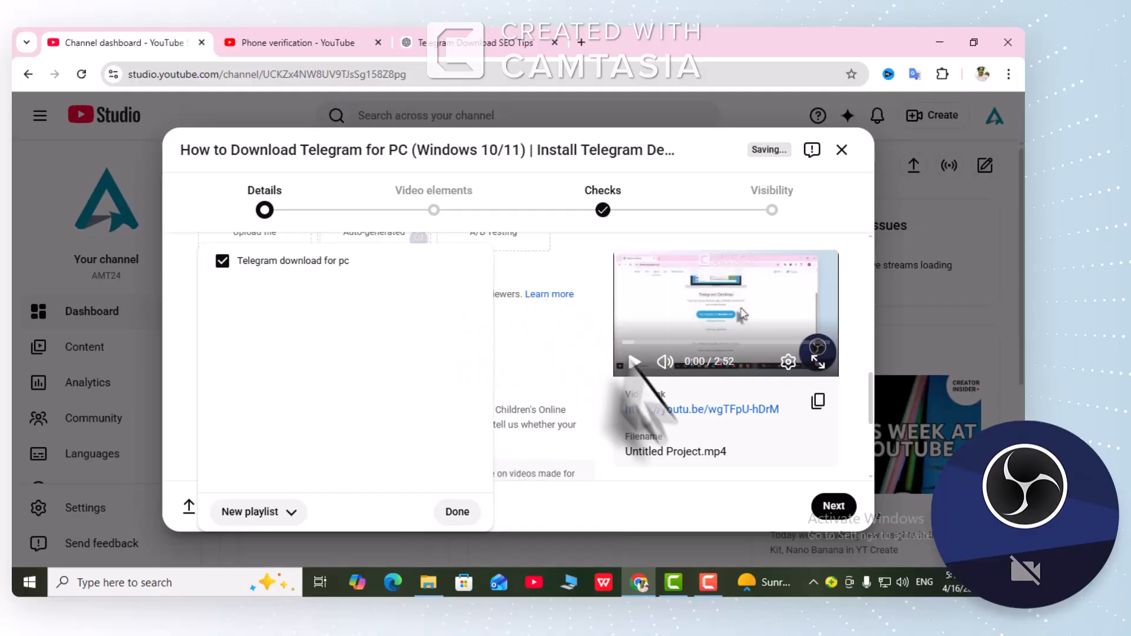
{"action": "left_click", "coordinate": [839, 515]}
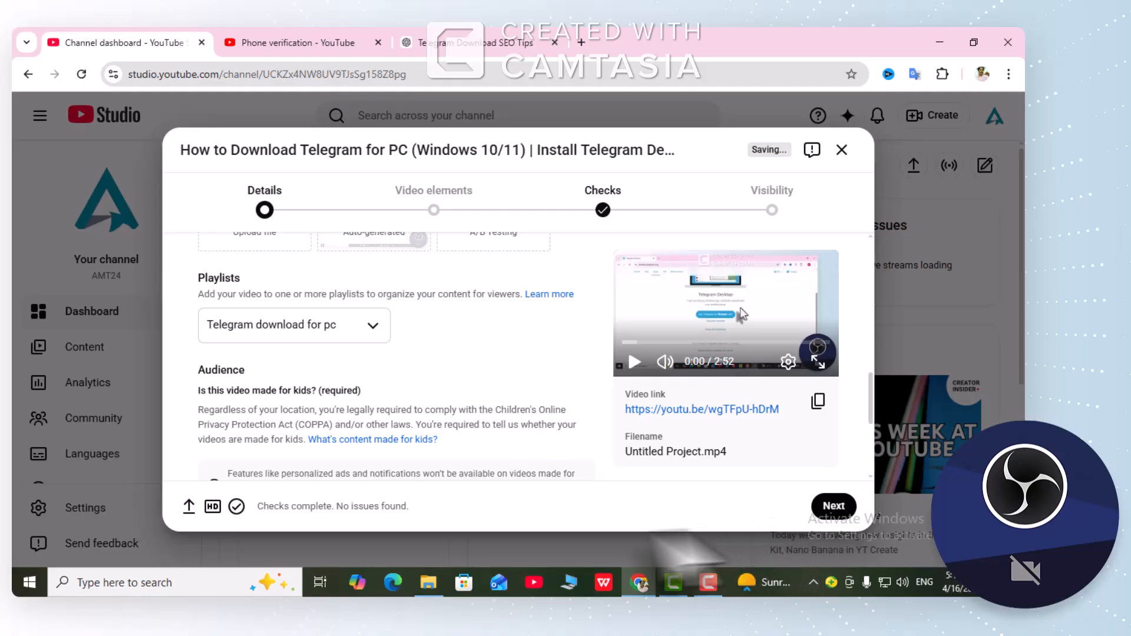
- Set the video's audience to "No, it's not made for kids"
{"action": "scroll", "coordinate": [417, 460], "scroll_direction": "up", "scroll_amount": 5}
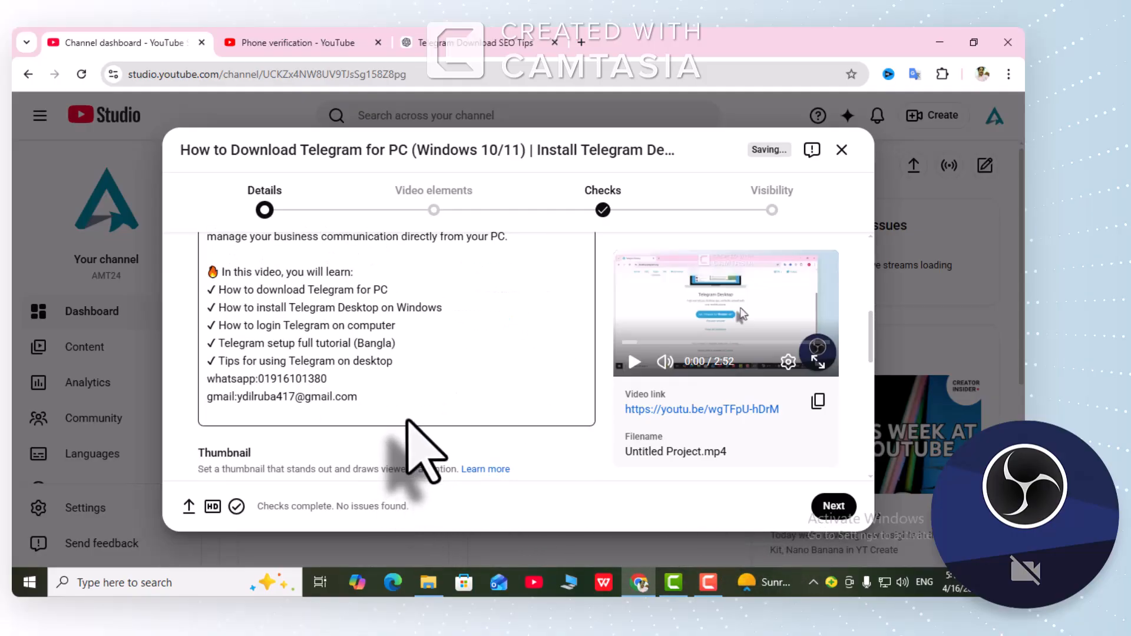
{"action": "scroll", "coordinate": [415, 416], "scroll_direction": "down", "scroll_amount": 4}
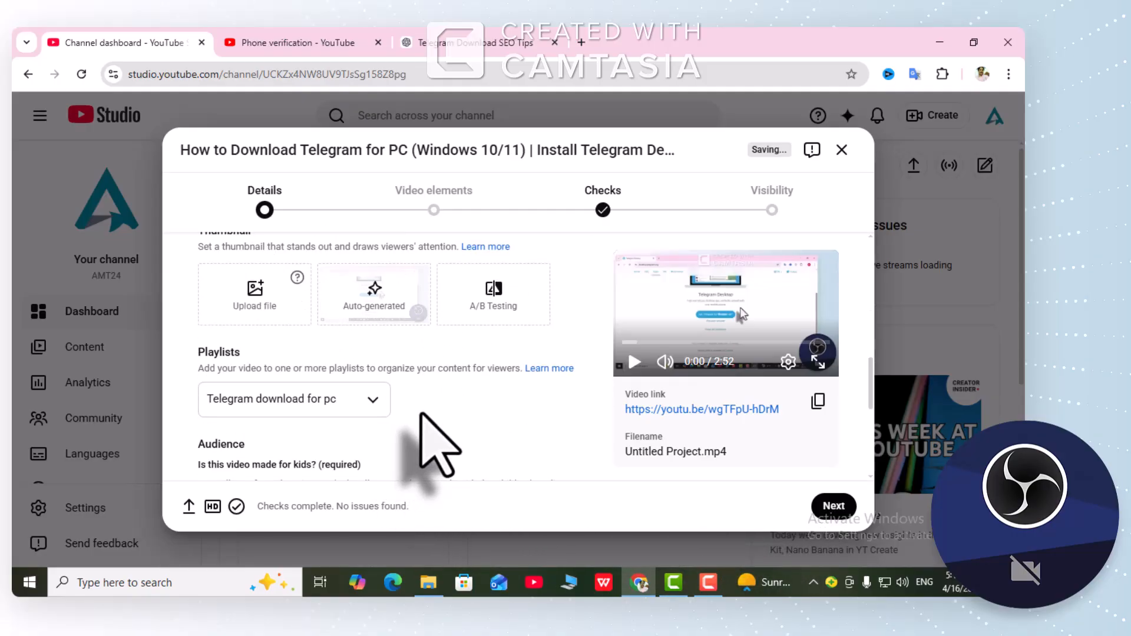
{"action": "scroll", "coordinate": [421, 415], "scroll_direction": "down", "scroll_amount": 3}
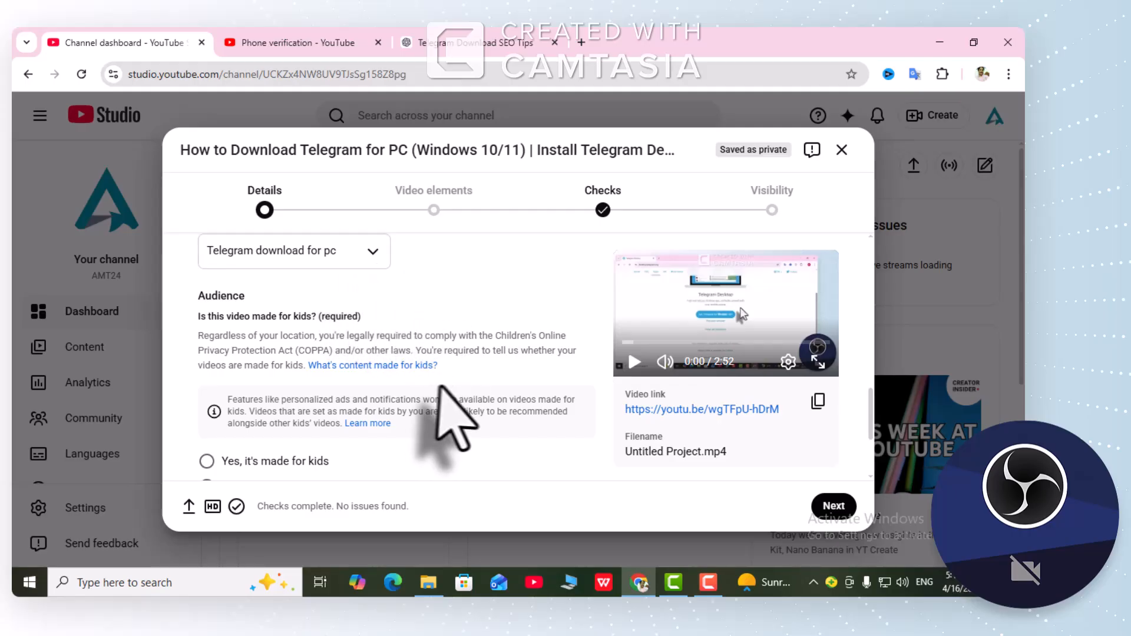
{"action": "scroll", "coordinate": [454, 417], "scroll_direction": "down", "scroll_amount": 3}
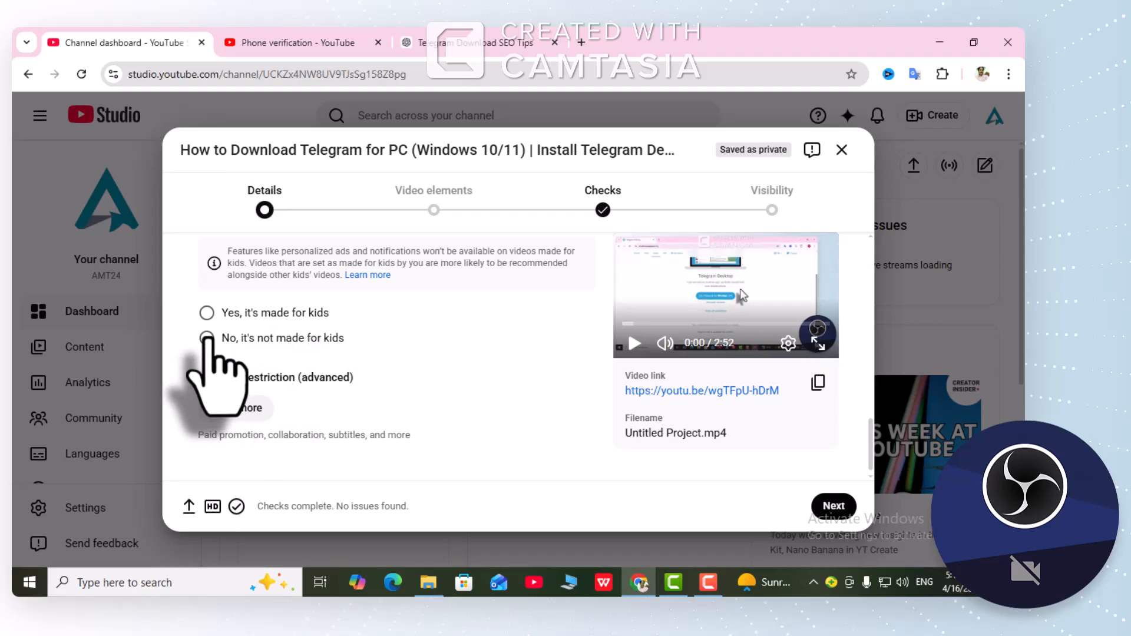
{"action": "left_click", "coordinate": [207, 338]}
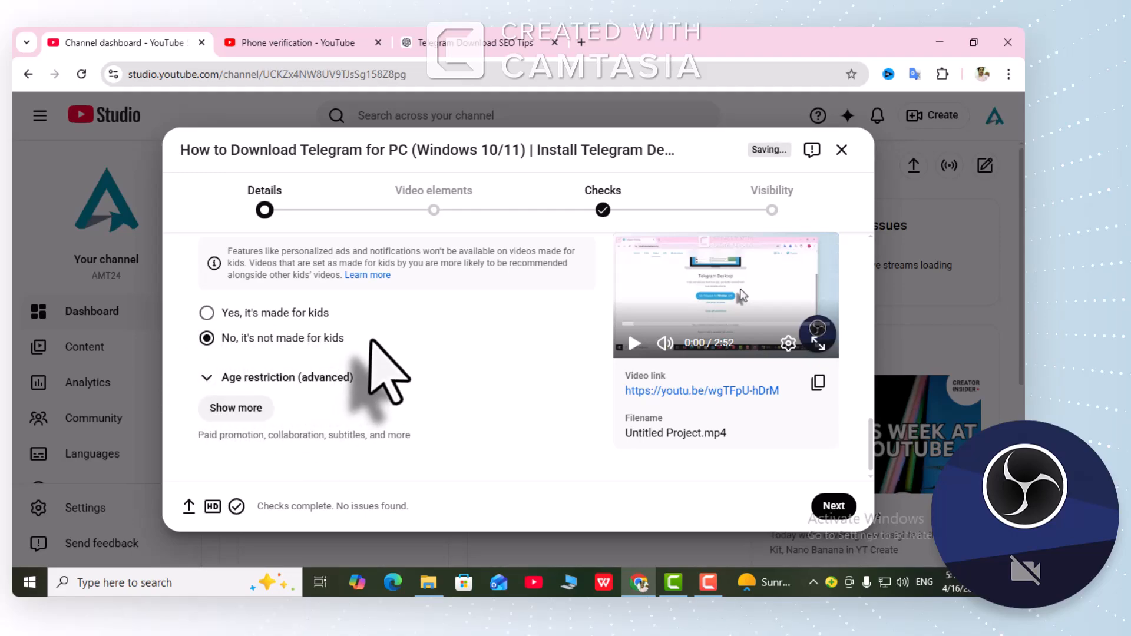
- Expand the additional video details and activate the Tags field for a new entry
{"action": "left_click", "coordinate": [235, 405]}
{"action": "scroll", "coordinate": [356, 359], "scroll_direction": "down", "scroll_amount": 4}
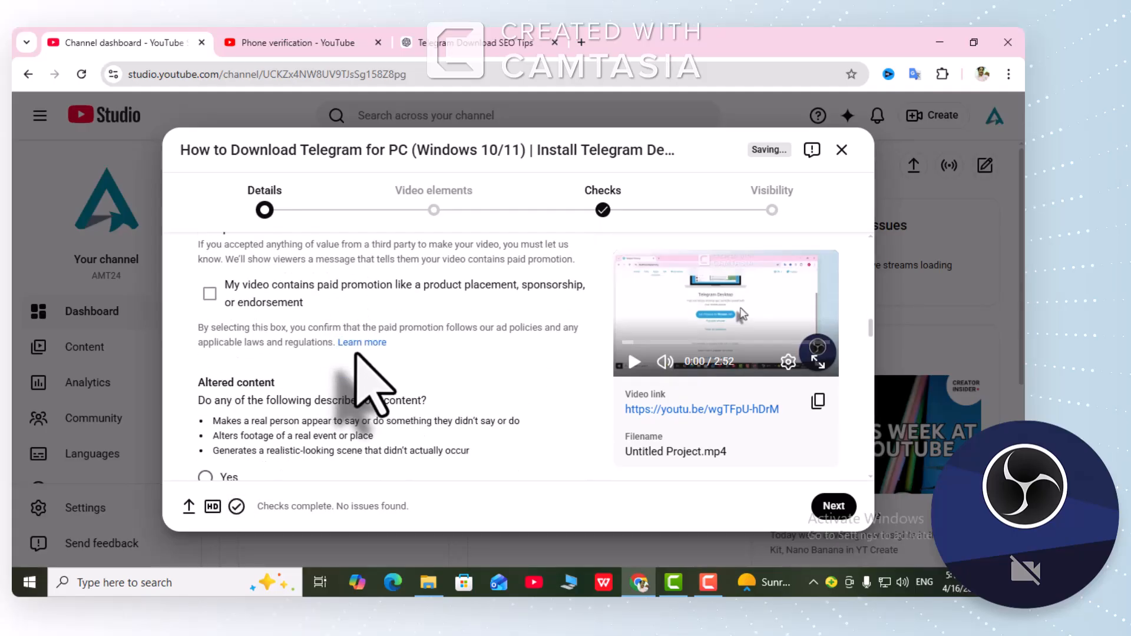
{"action": "scroll", "coordinate": [359, 365], "scroll_direction": "up", "scroll_amount": 3}
{"action": "scroll", "coordinate": [362, 371], "scroll_direction": "down", "scroll_amount": 6}
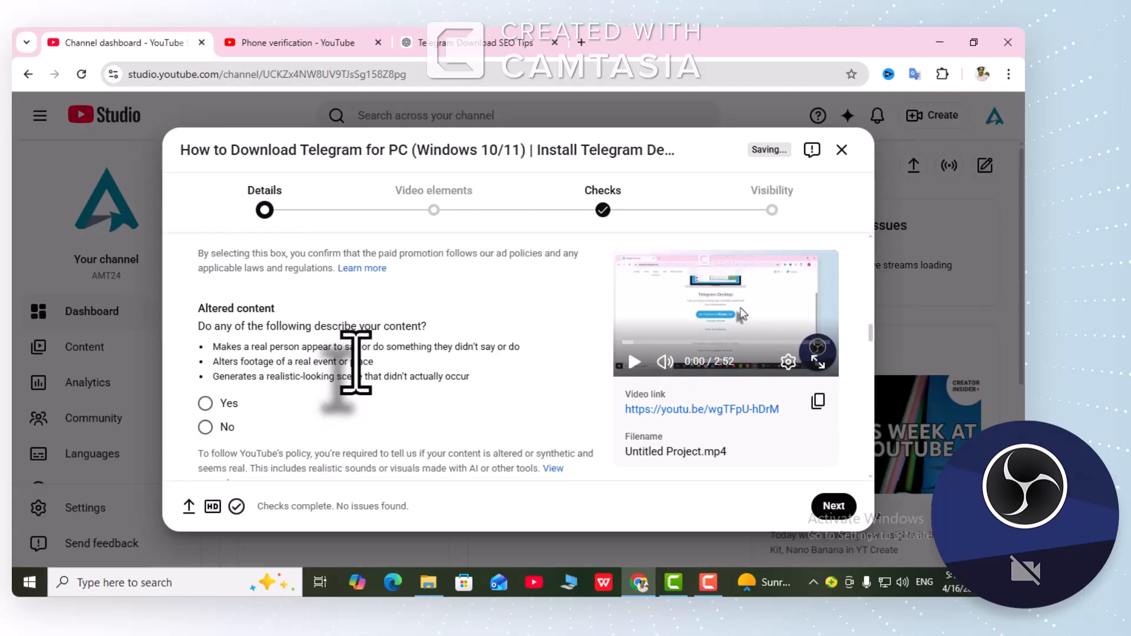
{"action": "scroll", "coordinate": [353, 401], "scroll_direction": "down", "scroll_amount": 4}
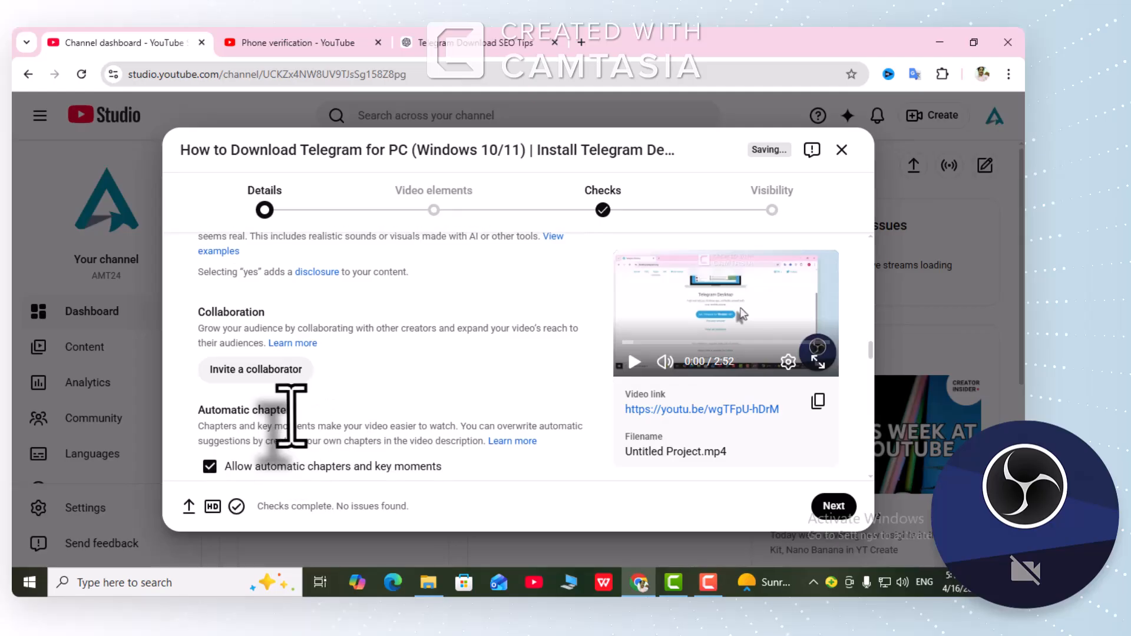
{"action": "scroll", "coordinate": [295, 430], "scroll_direction": "down", "scroll_amount": 4}
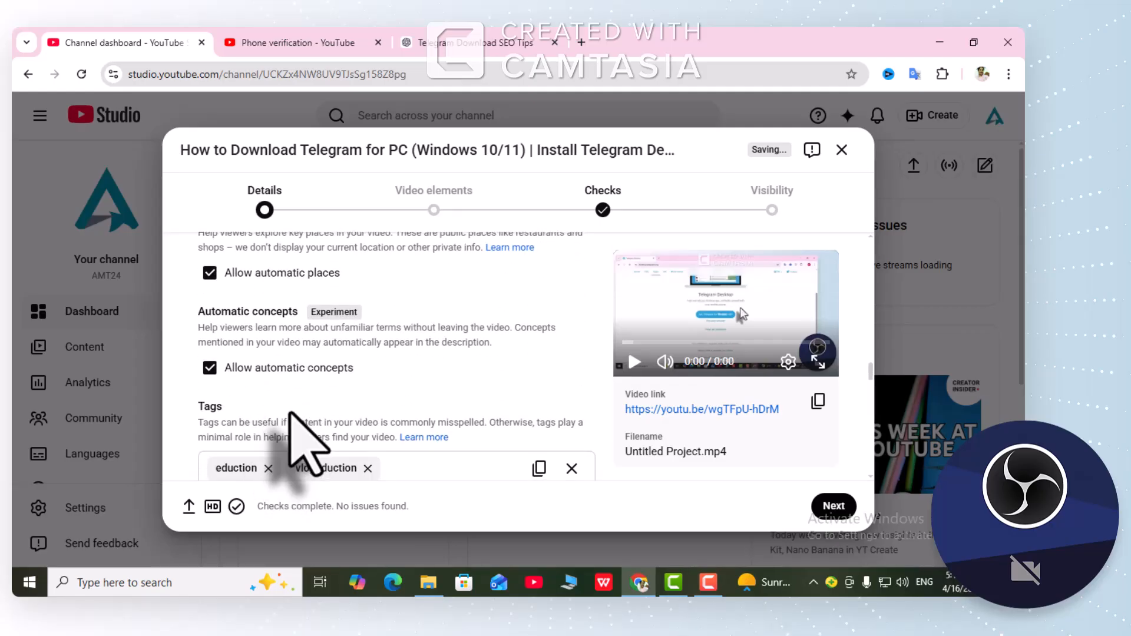
{"action": "scroll", "coordinate": [303, 442], "scroll_direction": "down", "scroll_amount": 2}
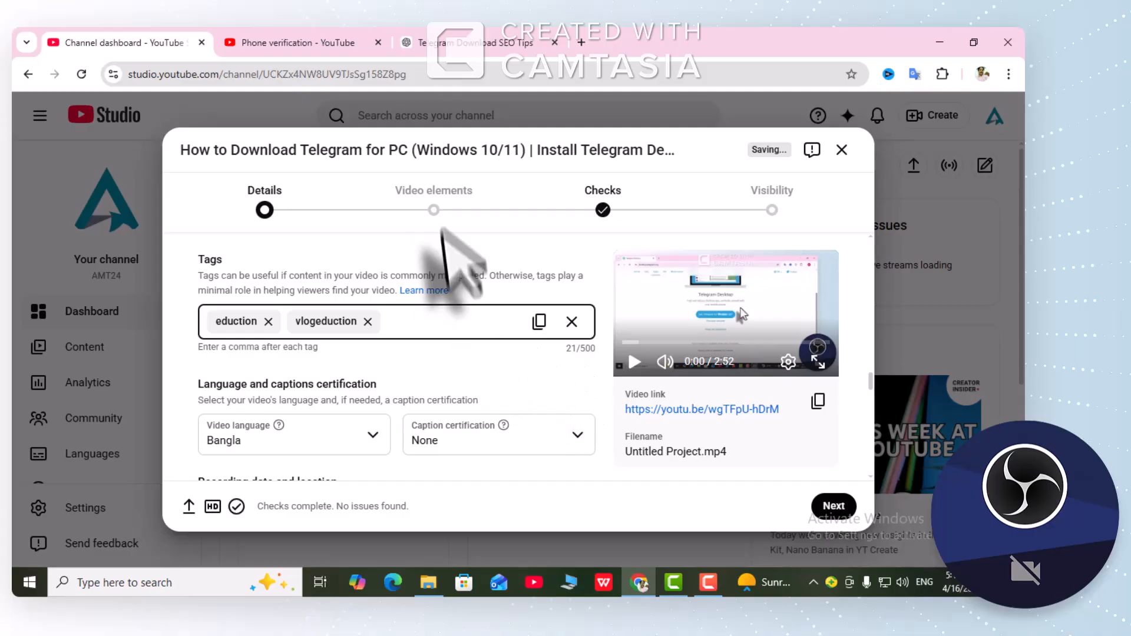
- Copy "telegram download for pc" from ChatGPT's 20 SEO Tags list and paste it as a tag for the video in YouTube Studio
{"action": "left_click", "coordinate": [467, 54]}
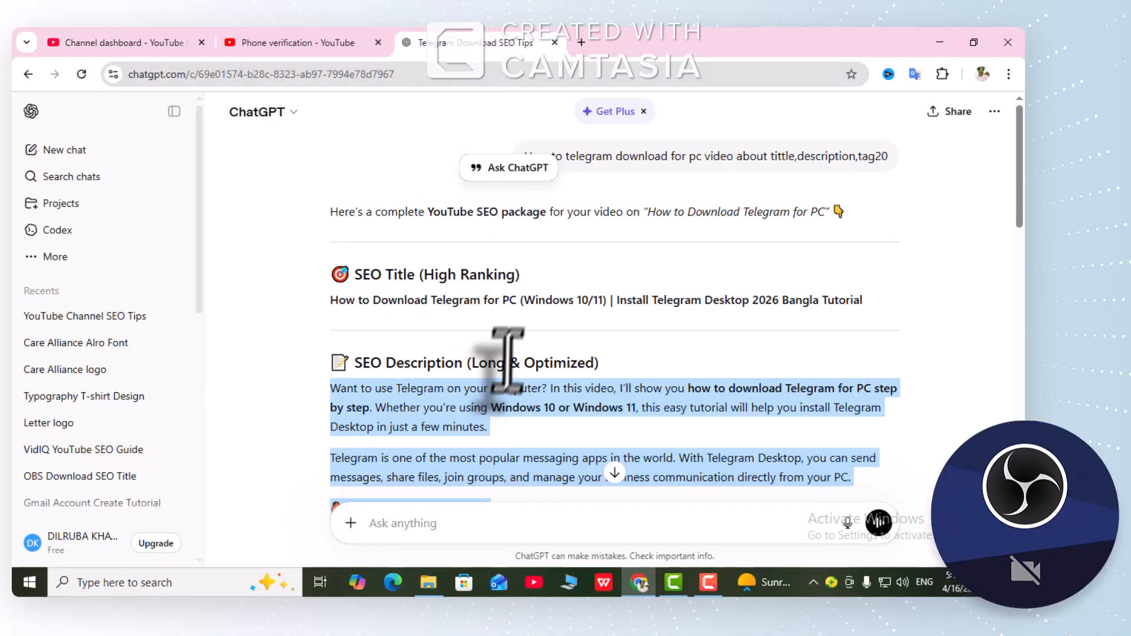
{"action": "scroll", "coordinate": [513, 365], "scroll_direction": "down", "scroll_amount": 5}
{"action": "scroll", "coordinate": [515, 351], "scroll_direction": "down", "scroll_amount": 8}
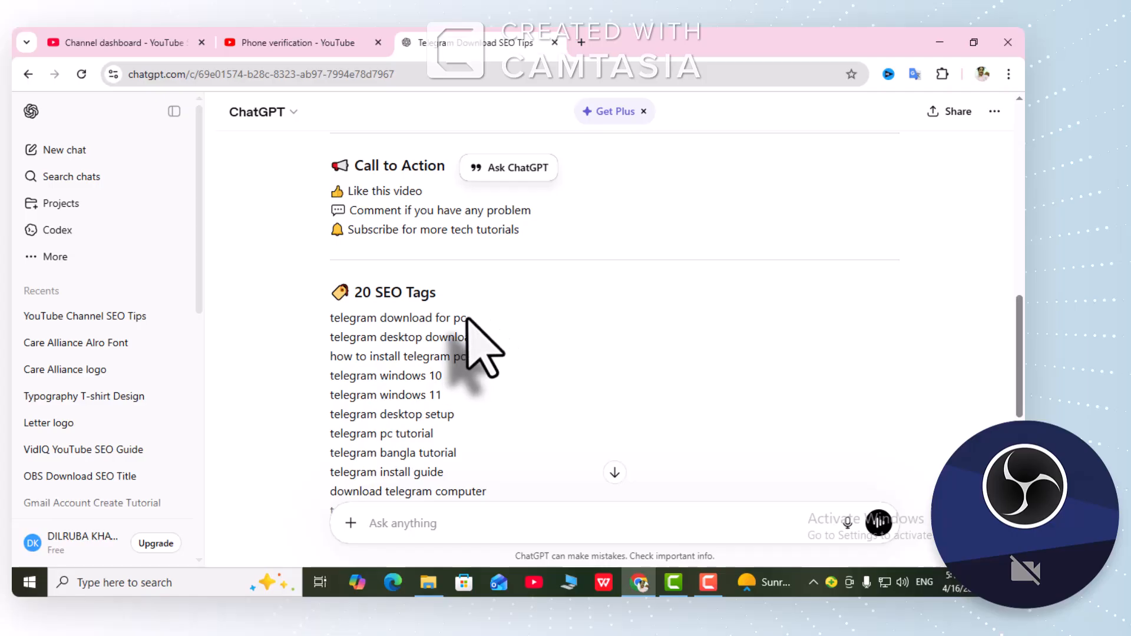
{"action": "right_click", "coordinate": [331, 323]}
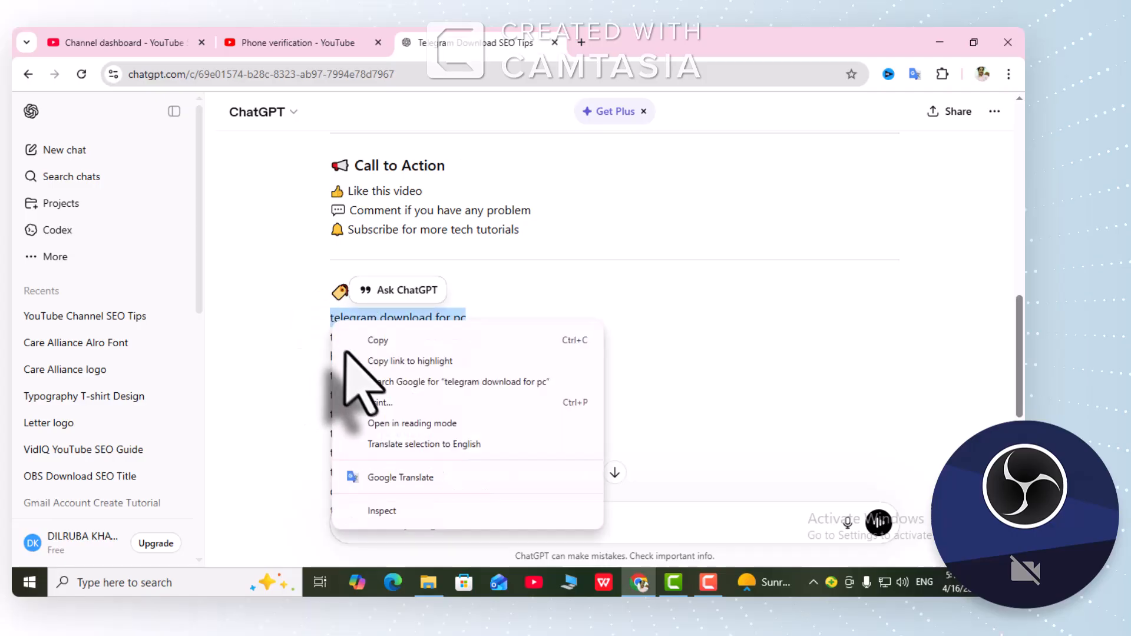
{"action": "left_click", "coordinate": [360, 339]}
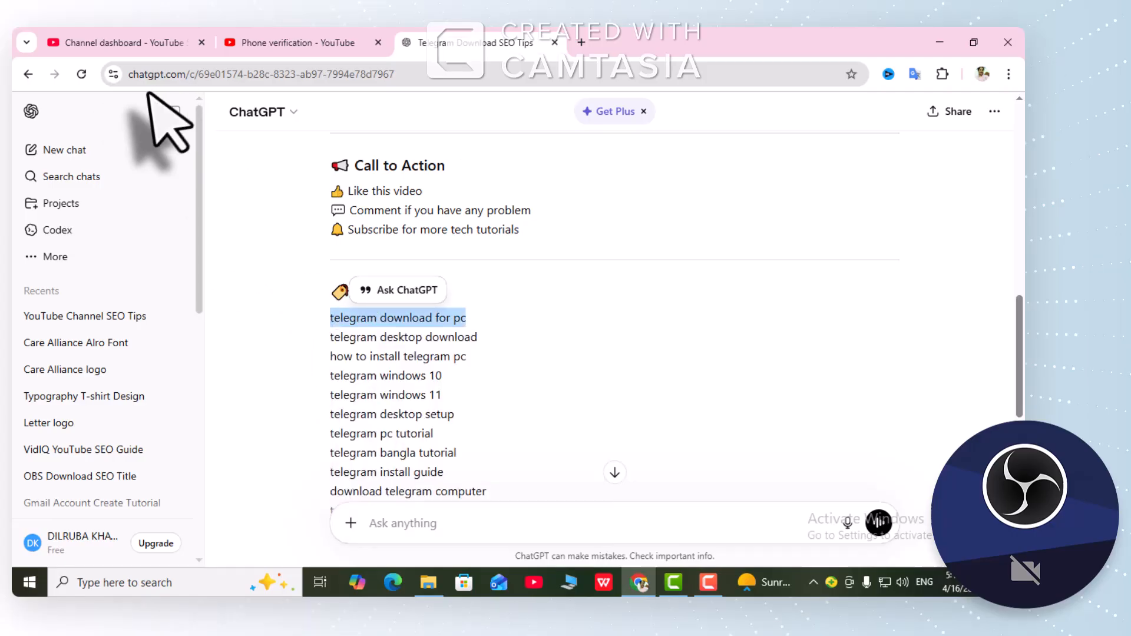
{"action": "left_click", "coordinate": [144, 47]}
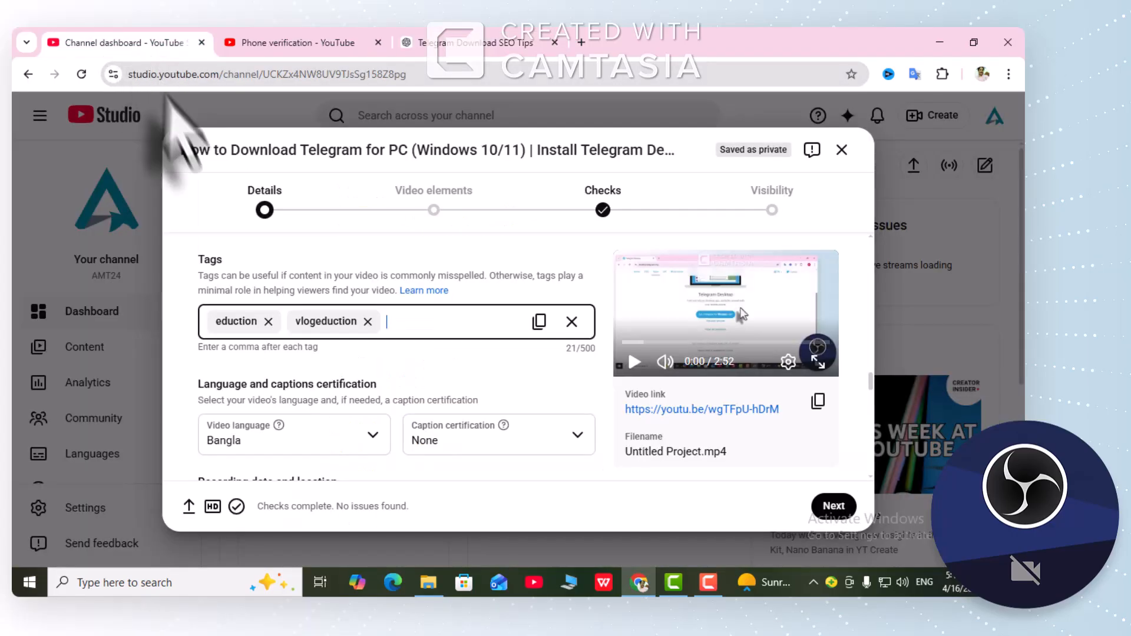
{"action": "right_click", "coordinate": [396, 323]}
{"action": "left_click", "coordinate": [434, 400]}
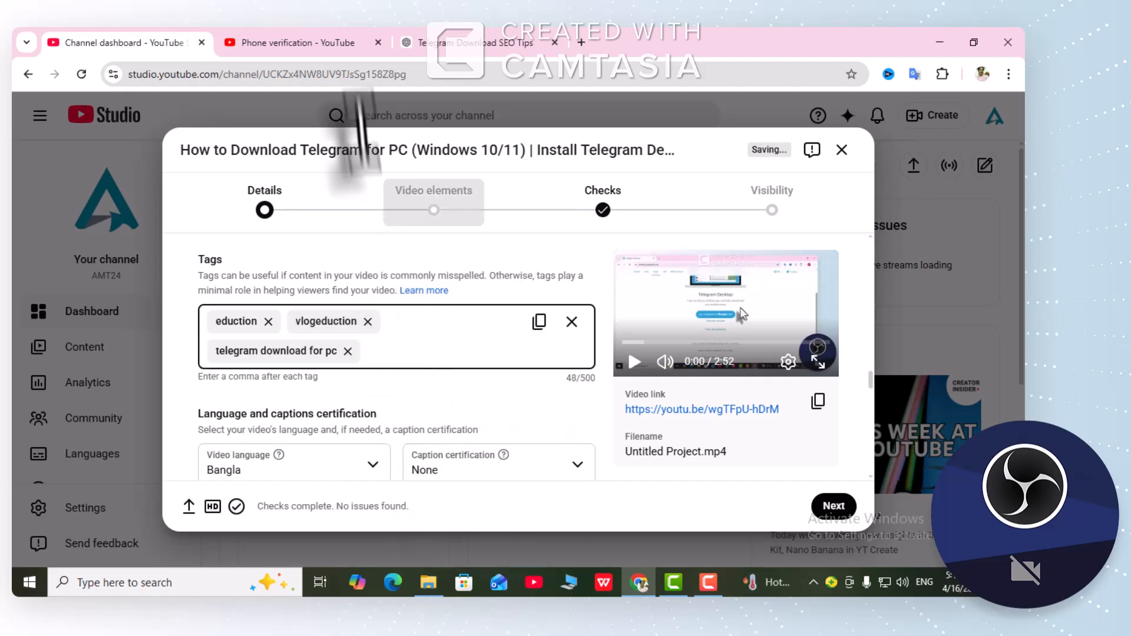
- Copy "telegram desktop download" from ChatGPT's 20 SEO Tags list and paste it as a tag for the video in YouTube Studio
{"action": "left_click", "coordinate": [448, 42]}
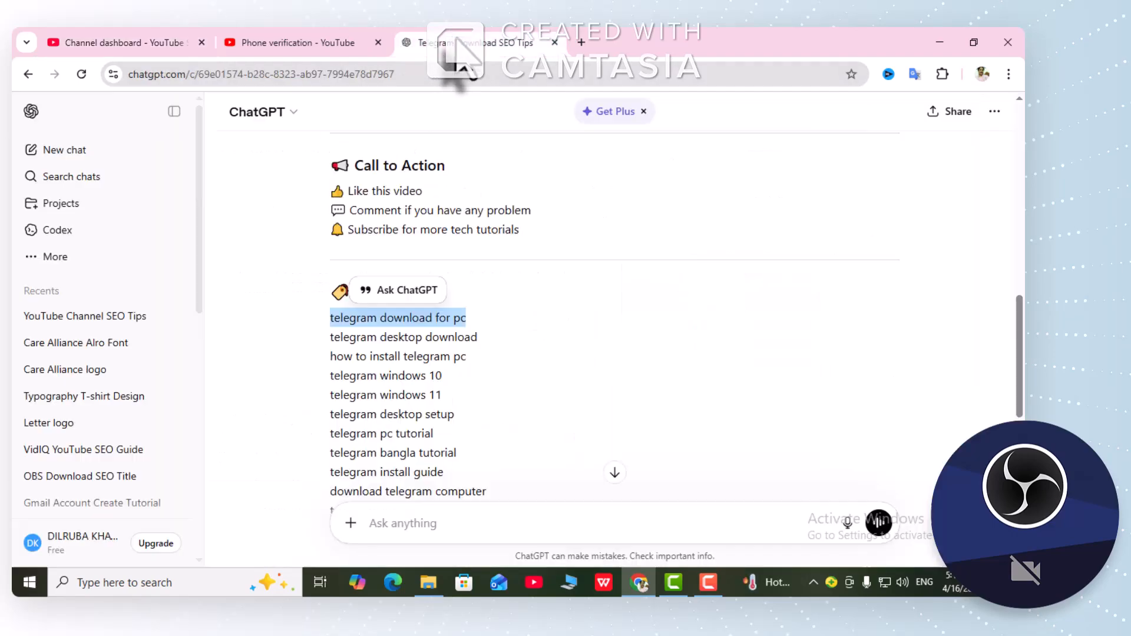
{"action": "left_click", "coordinate": [469, 342]}
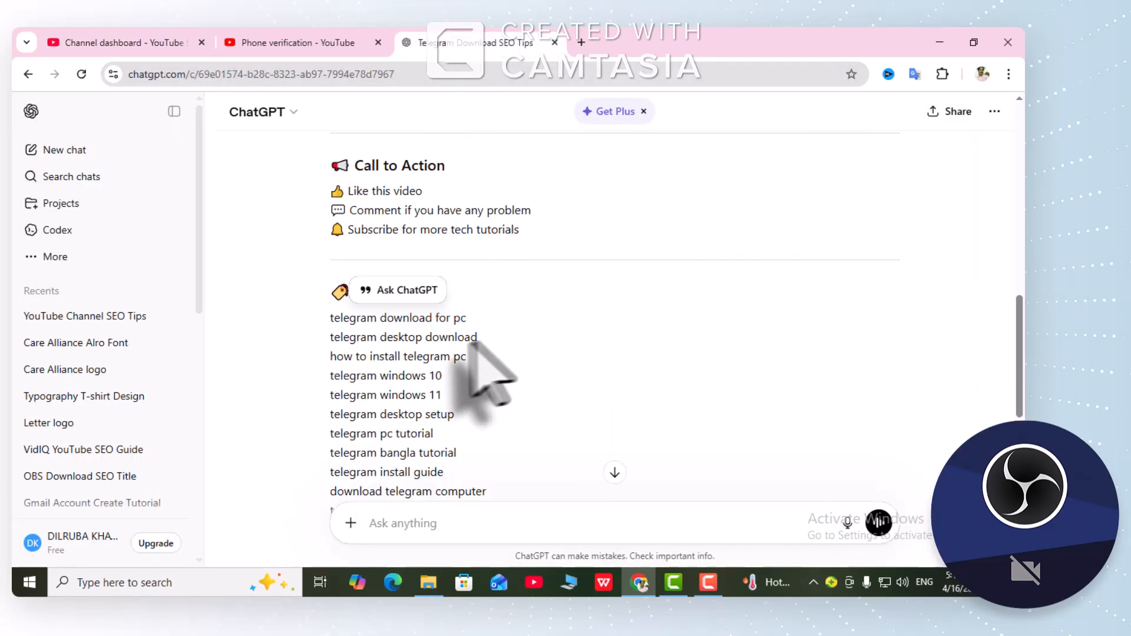
{"action": "right_click", "coordinate": [335, 338]}
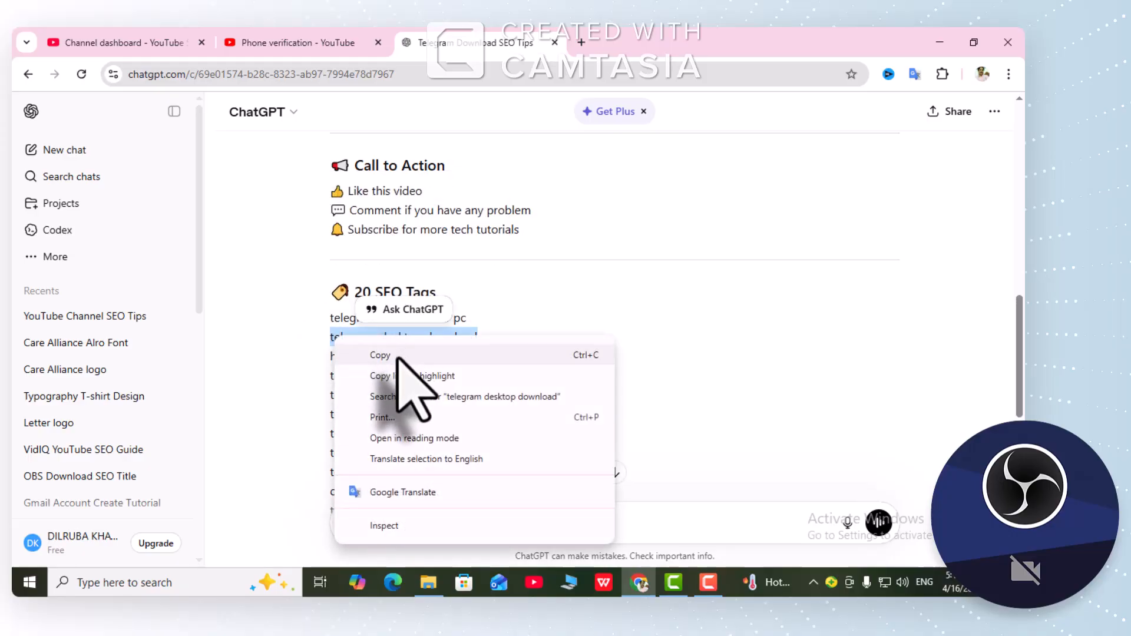
{"action": "left_click", "coordinate": [380, 355]}
{"action": "left_click", "coordinate": [156, 44]}
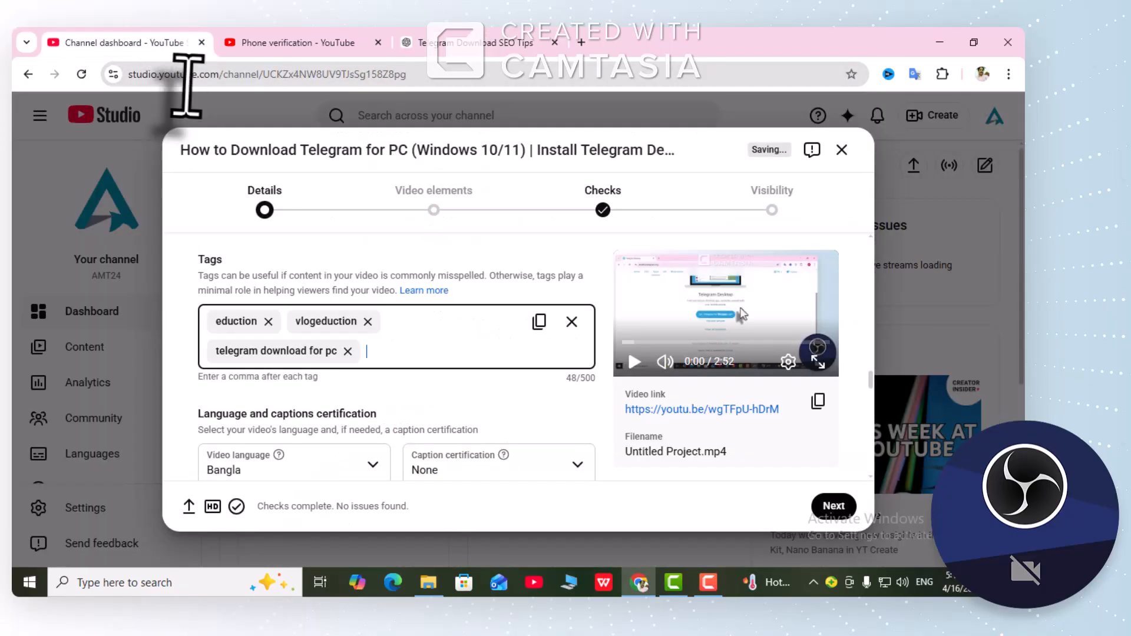
{"action": "right_click", "coordinate": [375, 361]}
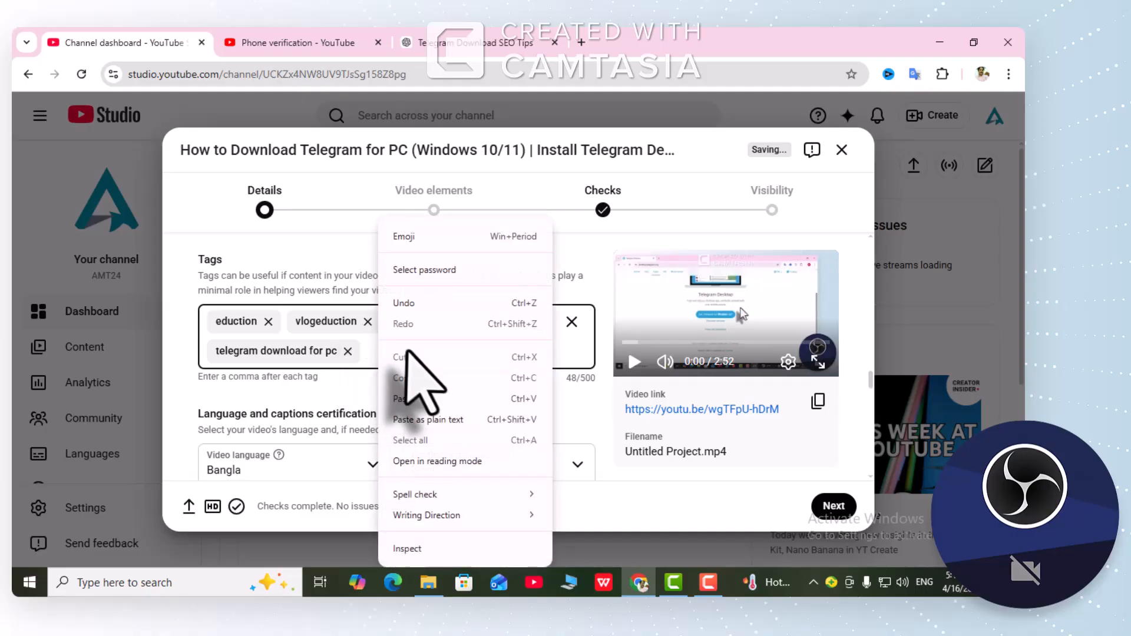
{"action": "left_click", "coordinate": [410, 399]}
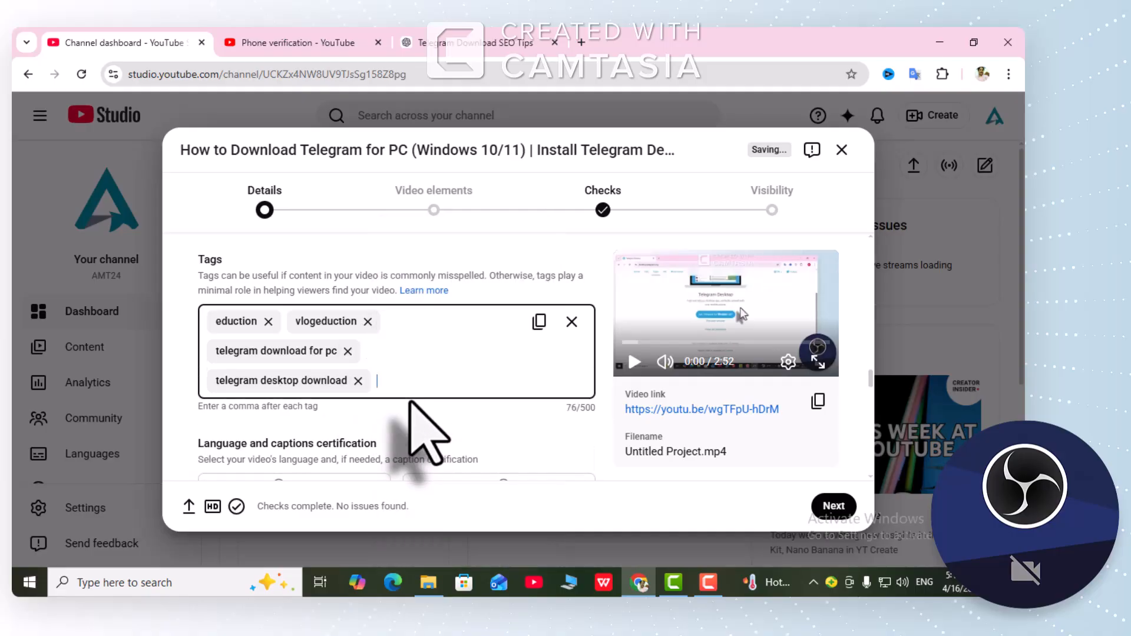
- Copy "how to install telegram pc" from ChatGPT's 20 SEO Tags list and paste it as a tag for the video in YouTube Studio
{"action": "left_click", "coordinate": [464, 52]}
{"action": "scroll", "coordinate": [507, 436], "scroll_direction": "down", "scroll_amount": 4}
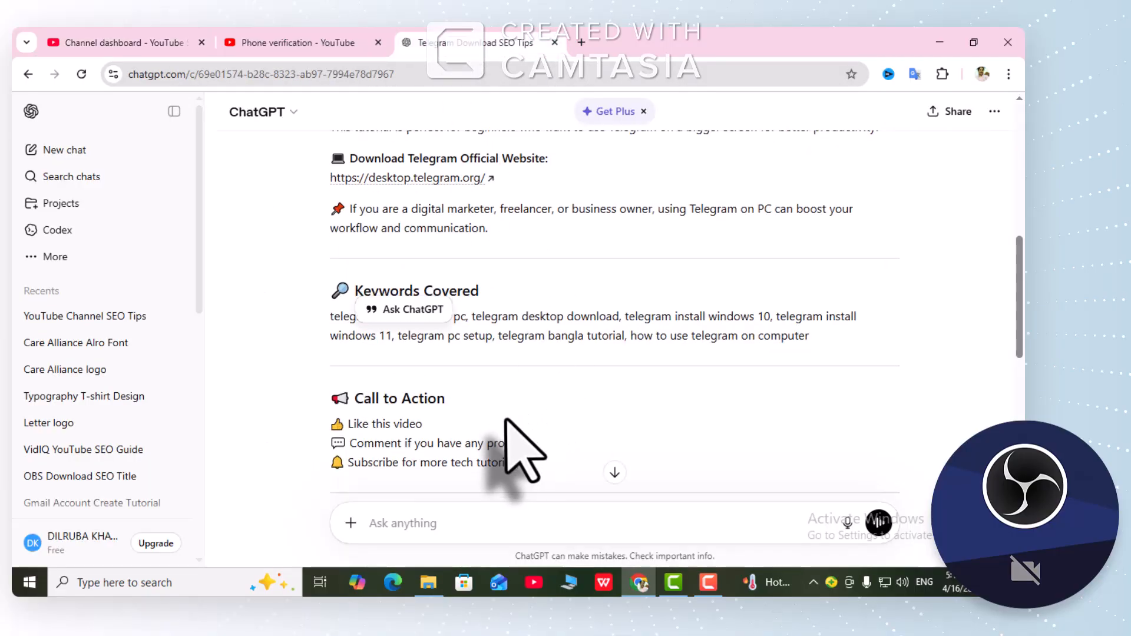
{"action": "left_click_drag", "start_coordinate": [469, 374], "coordinate": [323, 384]}
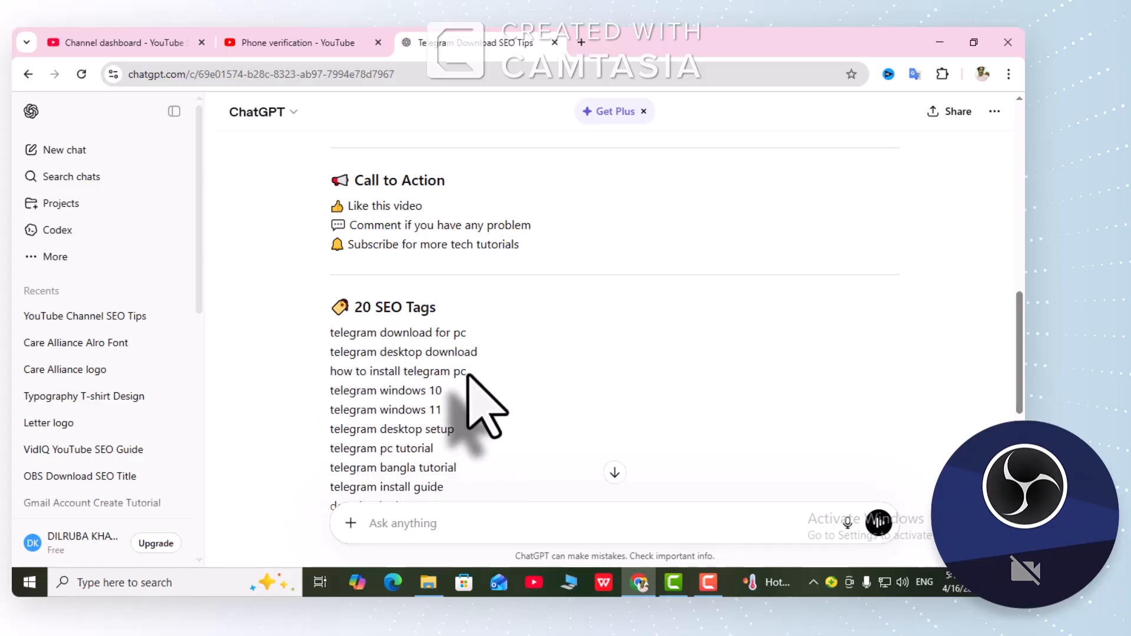
{"action": "left_click_drag", "start_coordinate": [469, 373], "coordinate": [318, 373]}
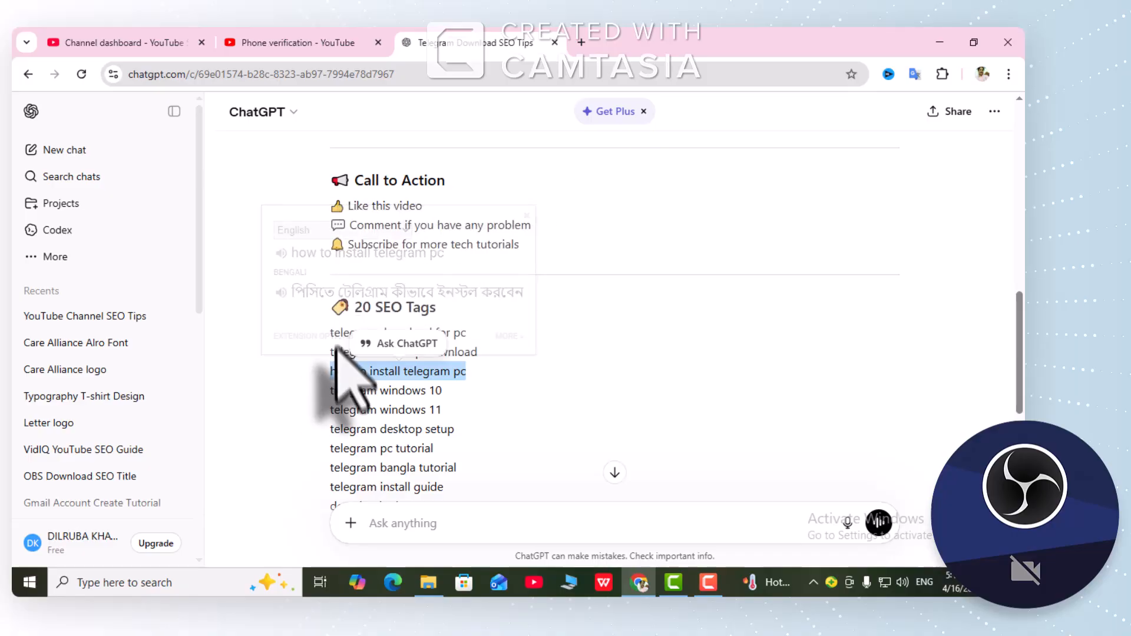
{"action": "right_click", "coordinate": [340, 372]}
{"action": "left_click", "coordinate": [396, 190]}
{"action": "scroll", "coordinate": [354, 236], "scroll_direction": "up", "scroll_amount": 4}
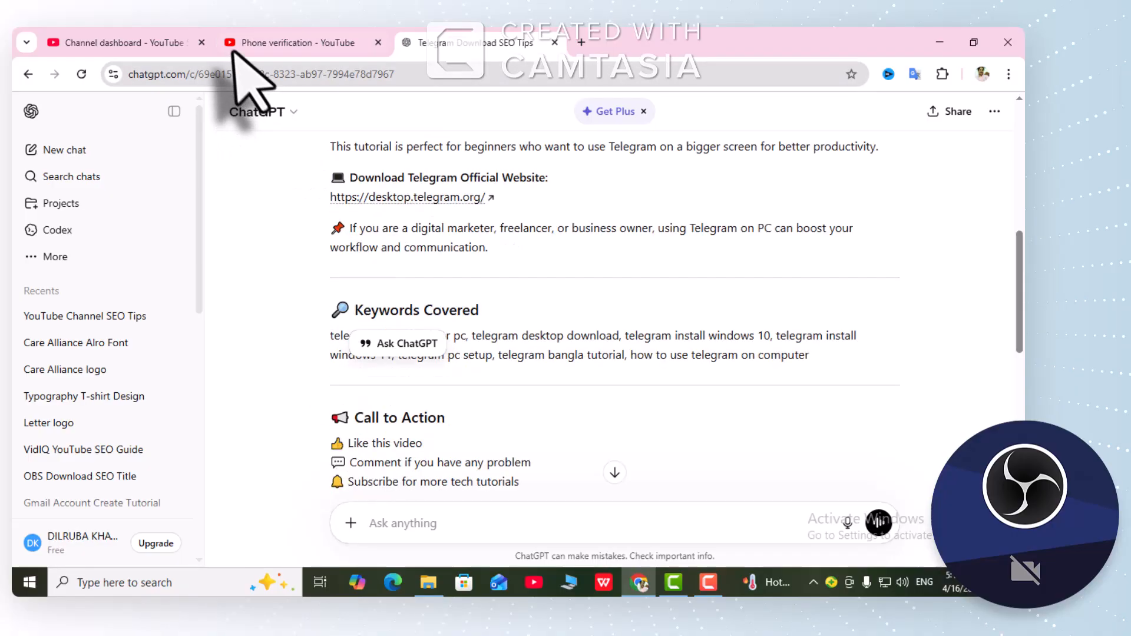
{"action": "left_click", "coordinate": [156, 47]}
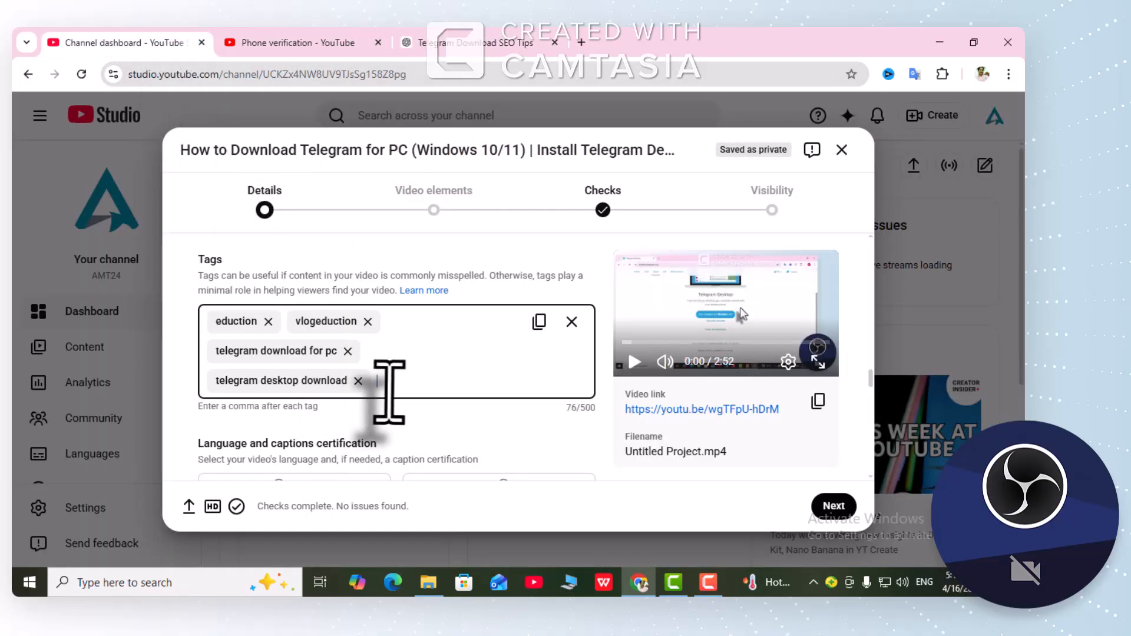
{"action": "right_click", "coordinate": [387, 389]}
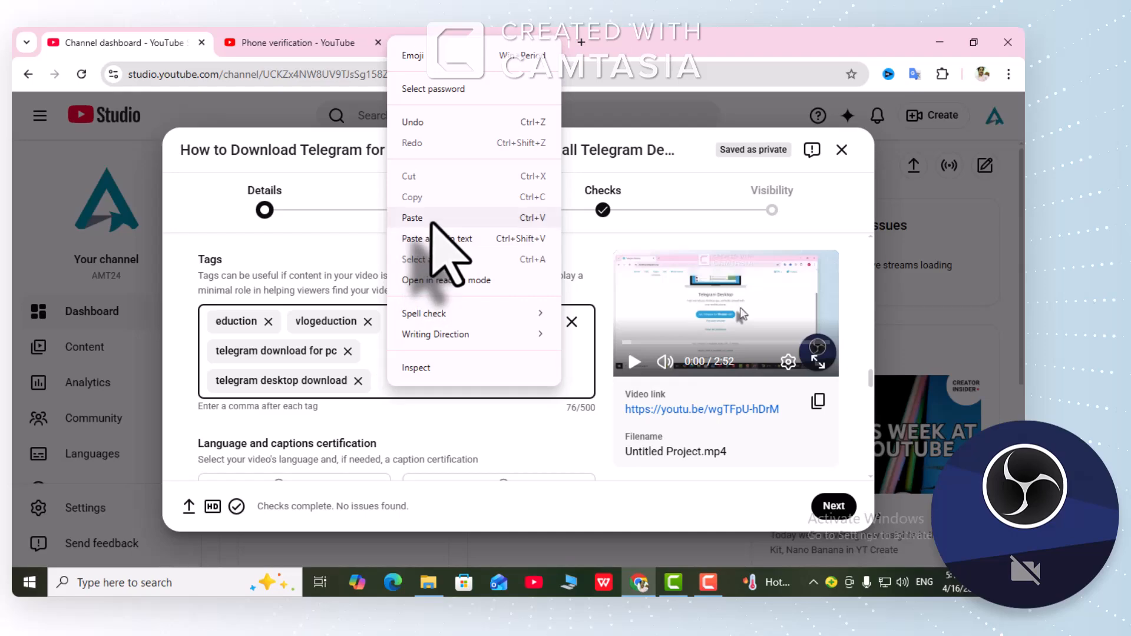
{"action": "left_click", "coordinate": [431, 219]}
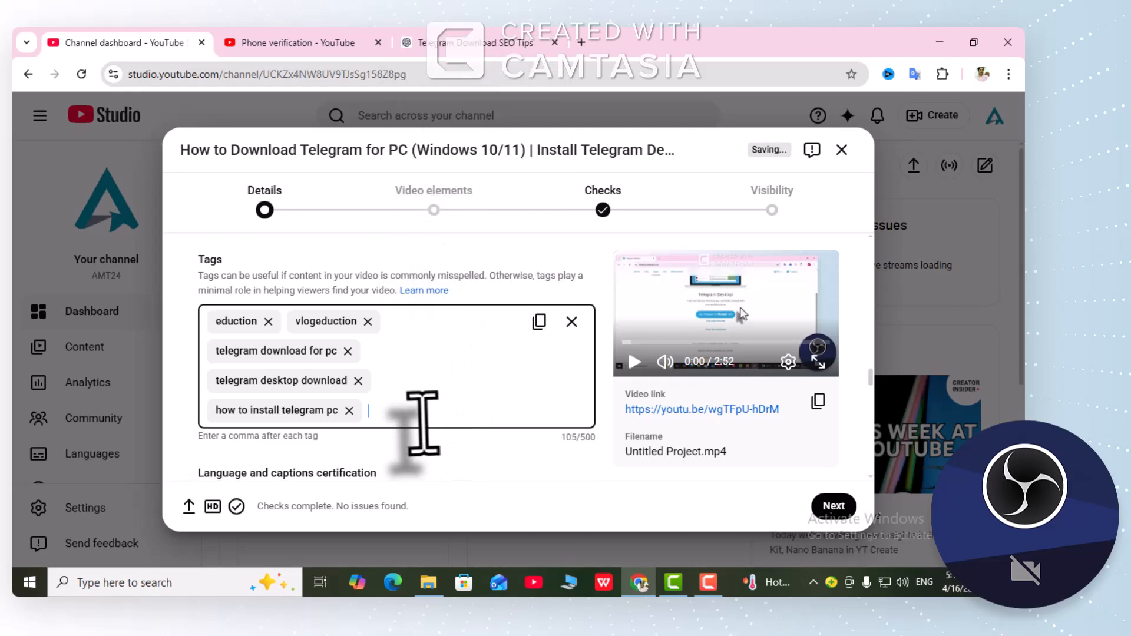
- Set the video's recording date to Apr 16, 2026 and its location to Bangladesh
{"action": "scroll", "coordinate": [413, 413], "scroll_direction": "down", "scroll_amount": 3}
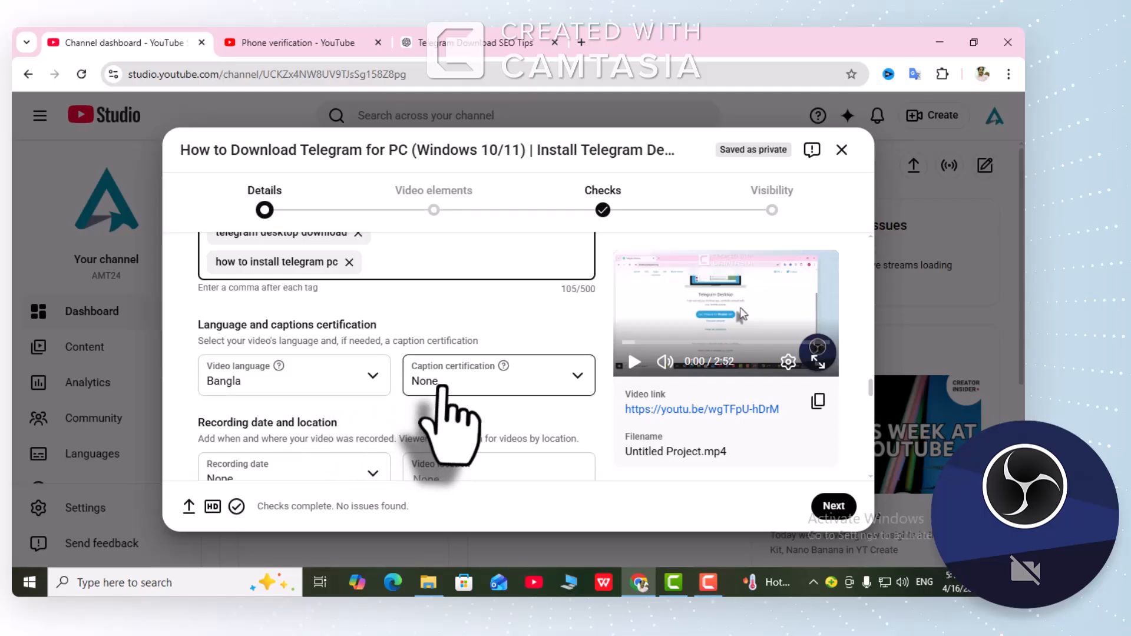
{"action": "scroll", "coordinate": [320, 442], "scroll_direction": "down", "scroll_amount": 3}
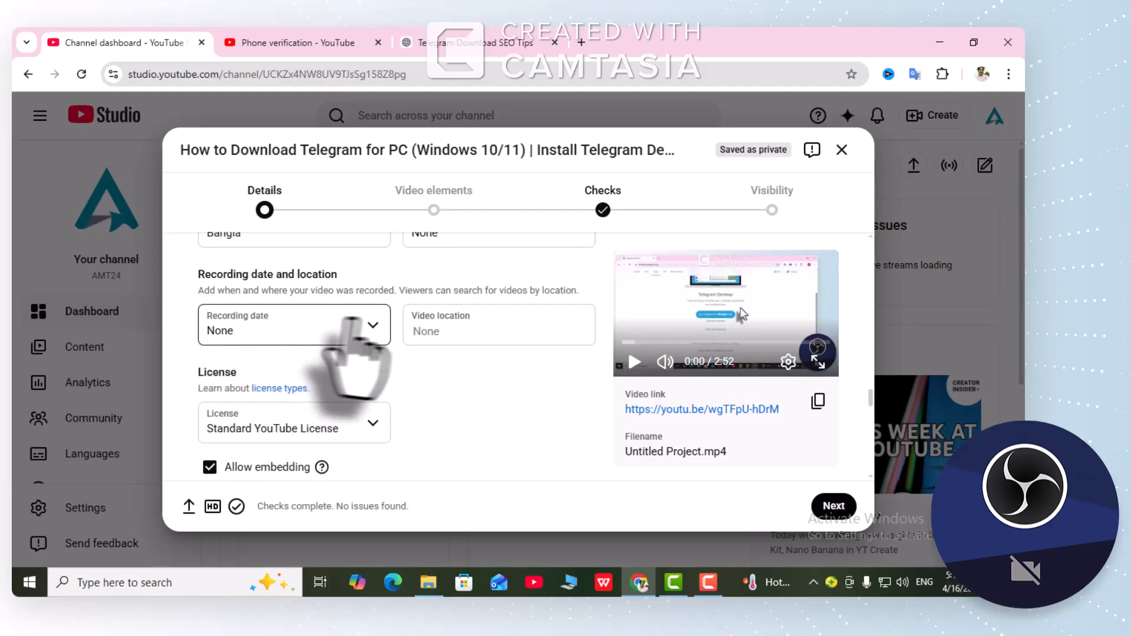
{"action": "left_click", "coordinate": [372, 324]}
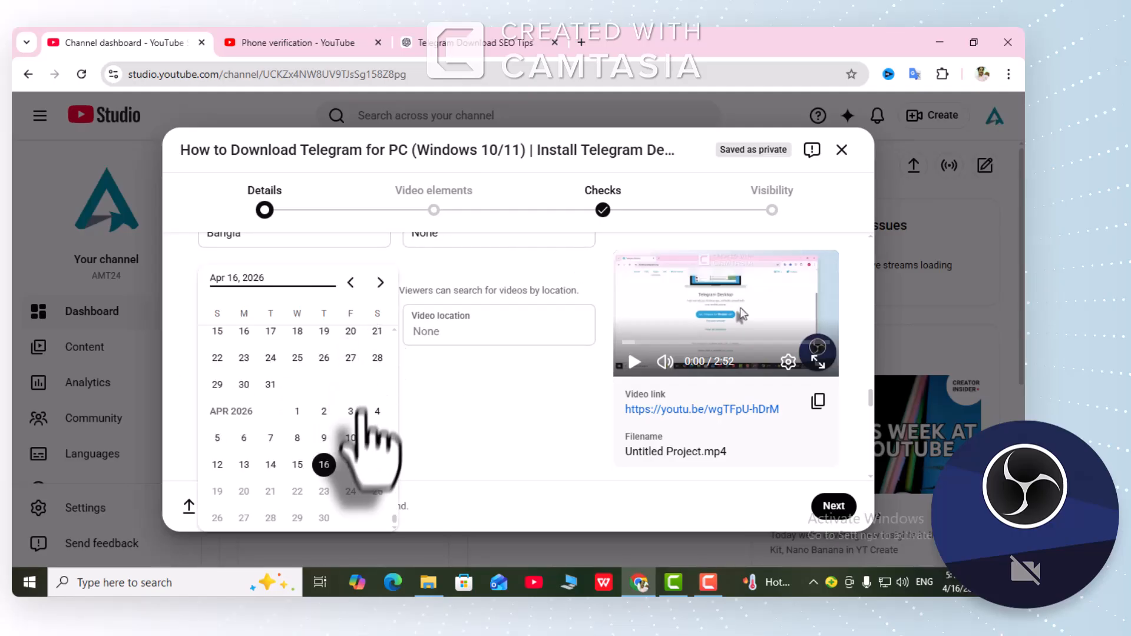
{"action": "left_click", "coordinate": [324, 464]}
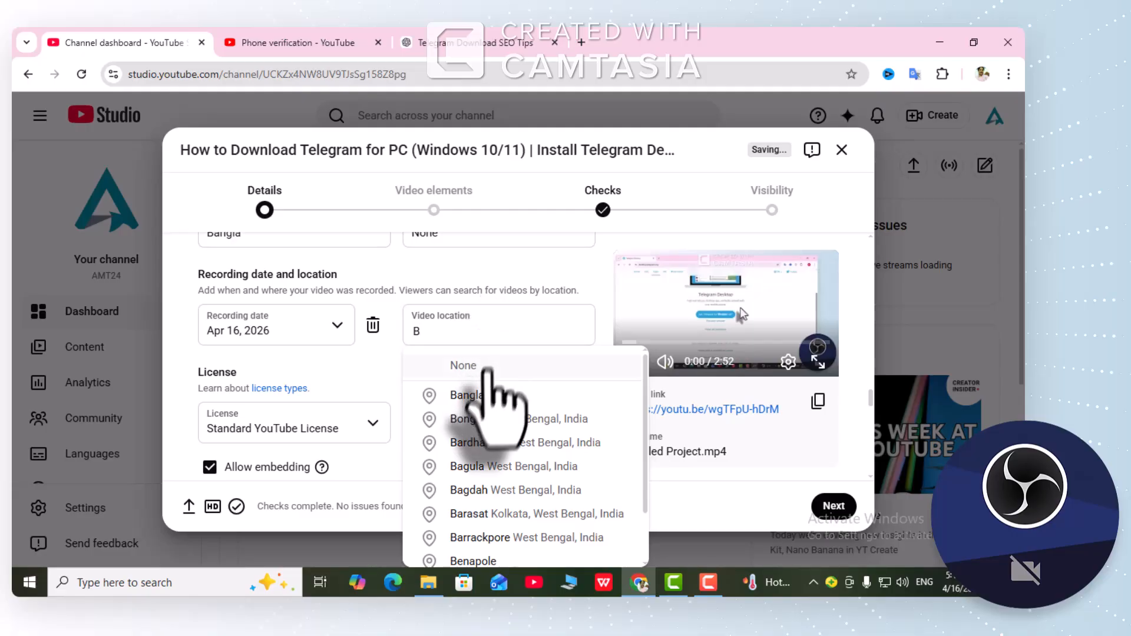
{"action": "left_click", "coordinate": [484, 407]}
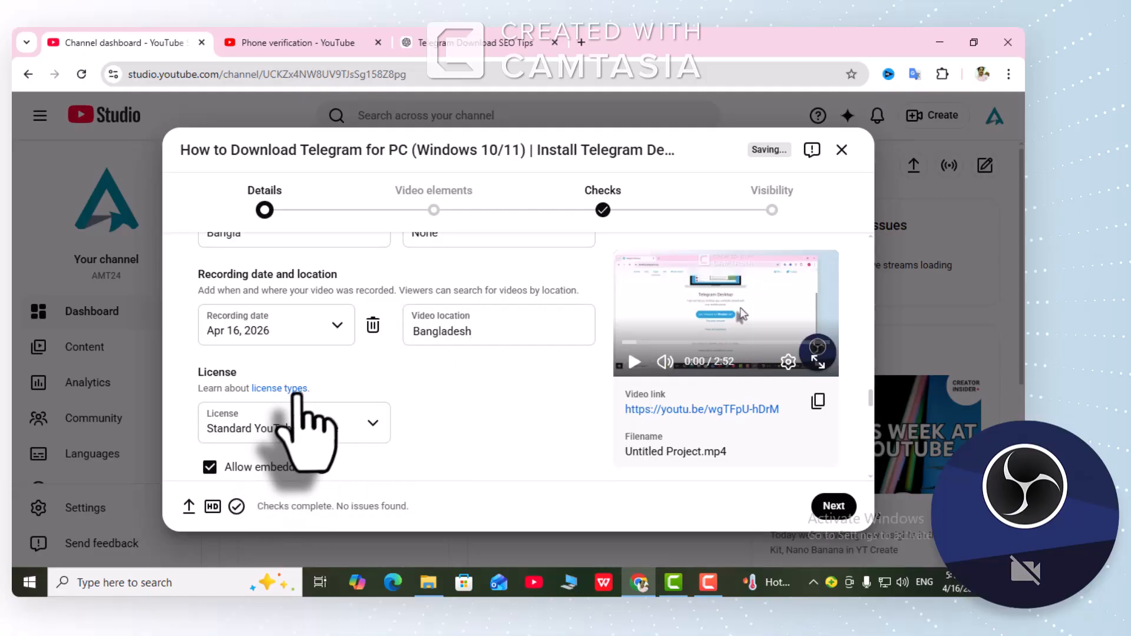
- Change the video's category to People & Blogs
{"action": "scroll", "coordinate": [296, 395], "scroll_direction": "down", "scroll_amount": 3}
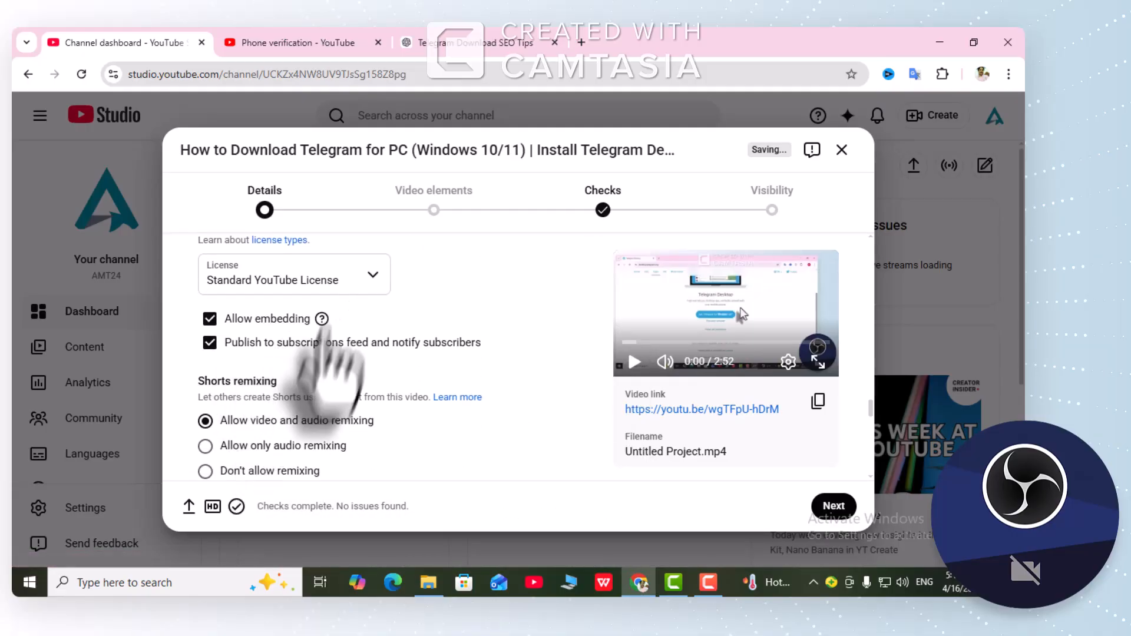
{"action": "scroll", "coordinate": [348, 423], "scroll_direction": "down", "scroll_amount": 4}
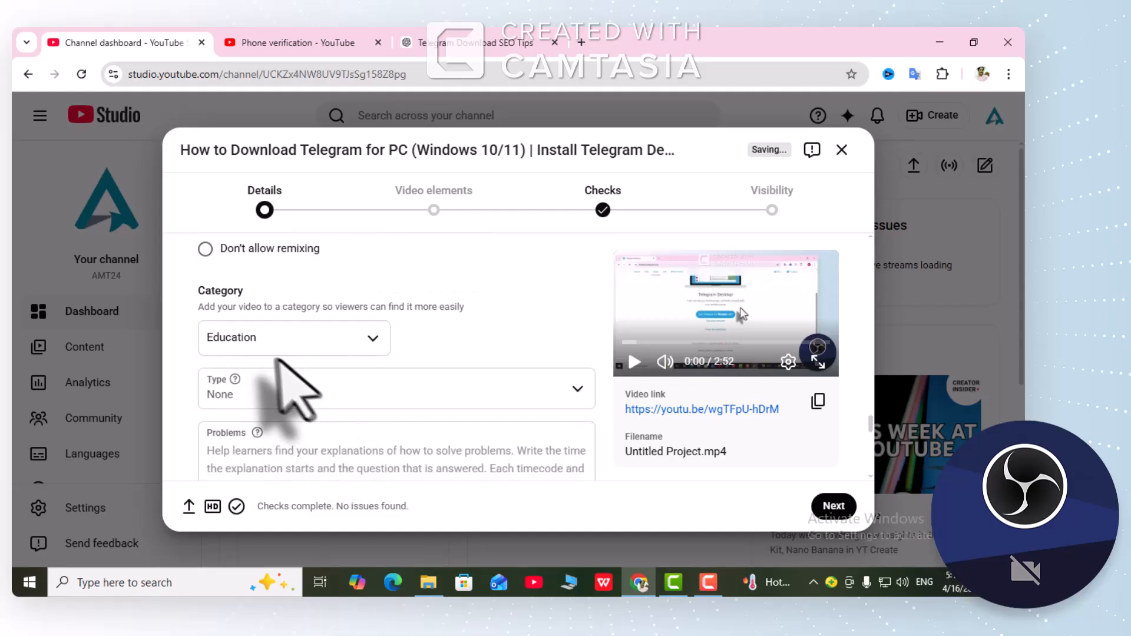
{"action": "left_click", "coordinate": [377, 339]}
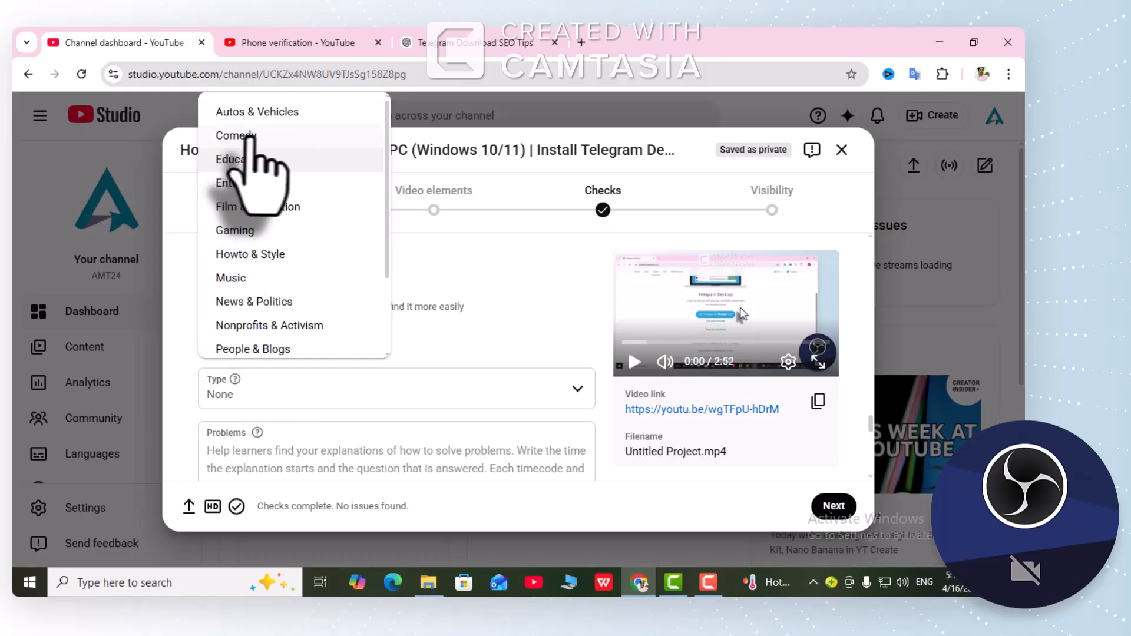
{"action": "scroll", "coordinate": [277, 280], "scroll_direction": "down", "scroll_amount": 1}
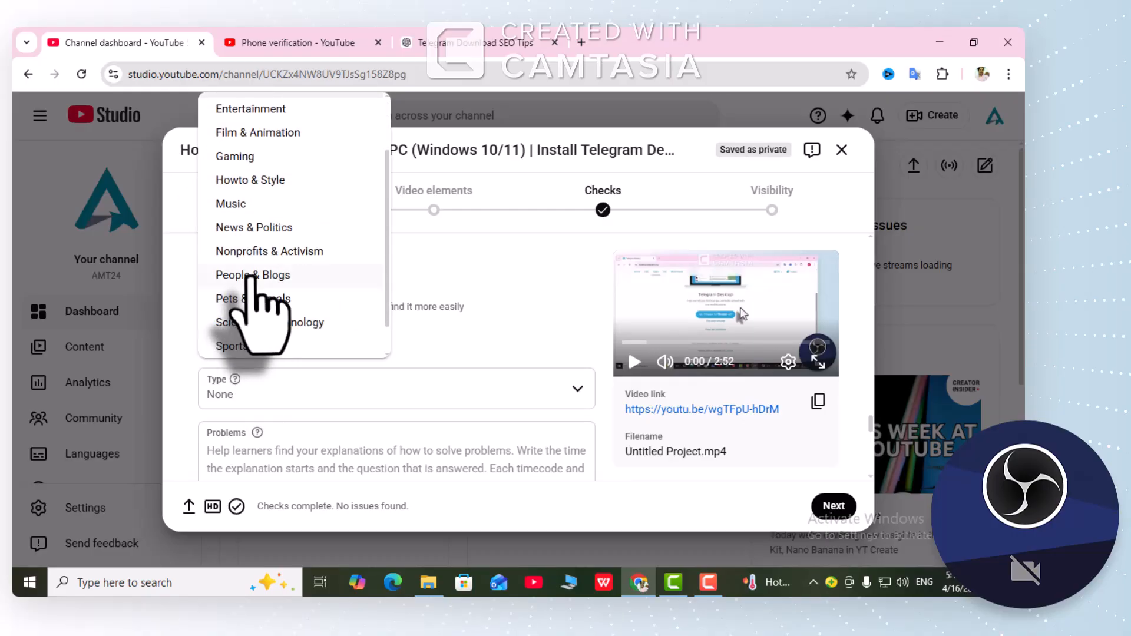
{"action": "left_click", "coordinate": [253, 275]}
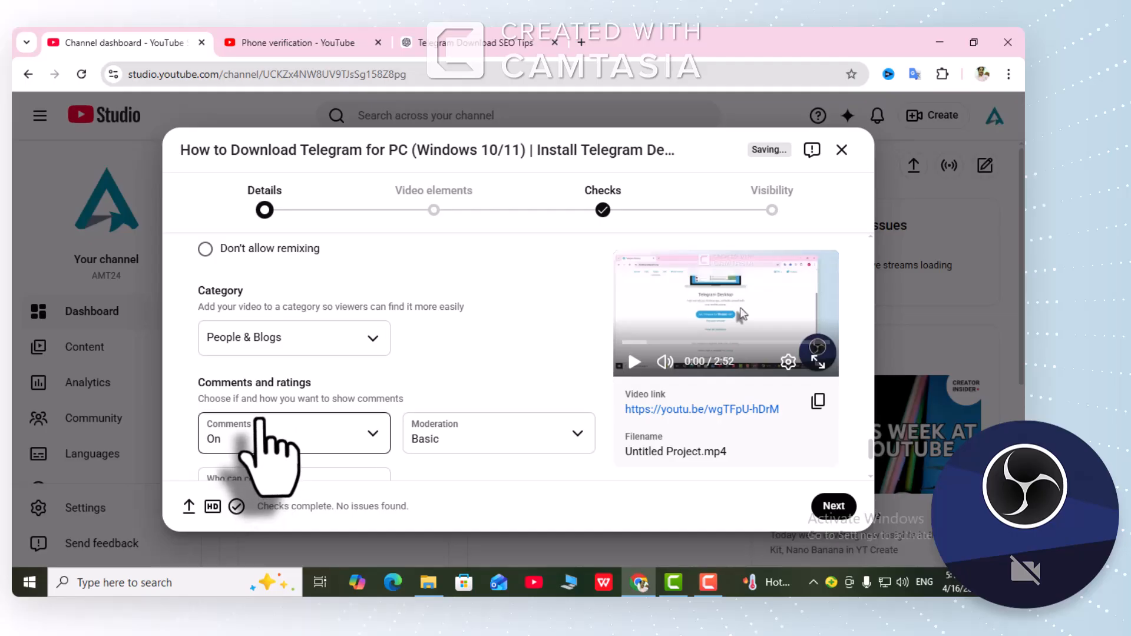
- Review the comments and ratings settings and continue to the Video elements stage
{"action": "scroll", "coordinate": [260, 421], "scroll_direction": "down", "scroll_amount": 1}
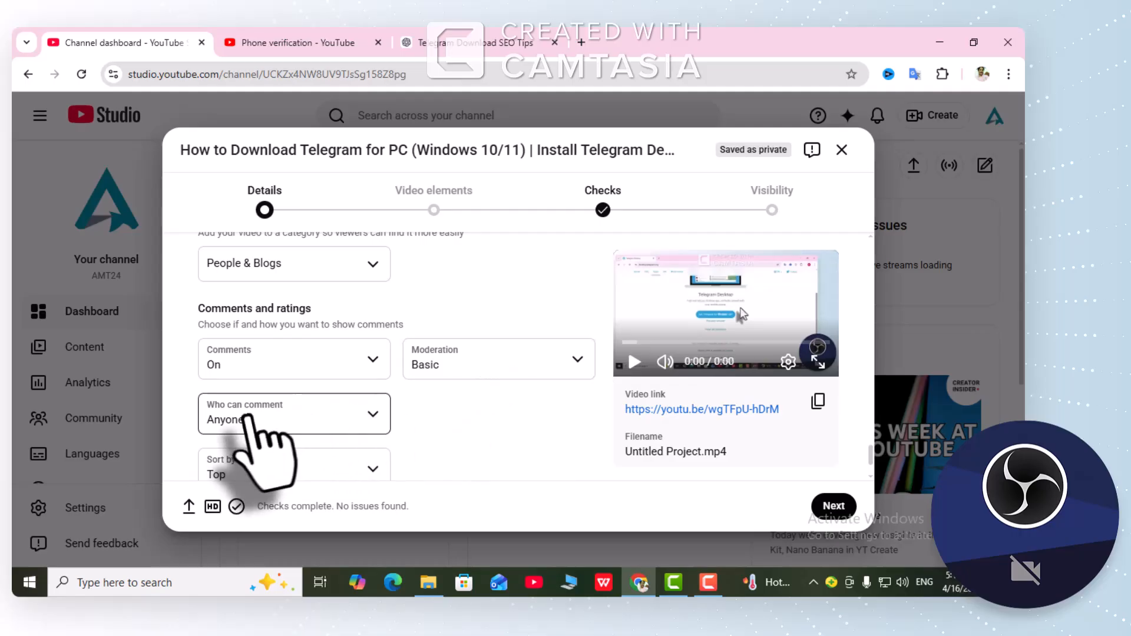
{"action": "scroll", "coordinate": [262, 365], "scroll_direction": "down", "scroll_amount": 1}
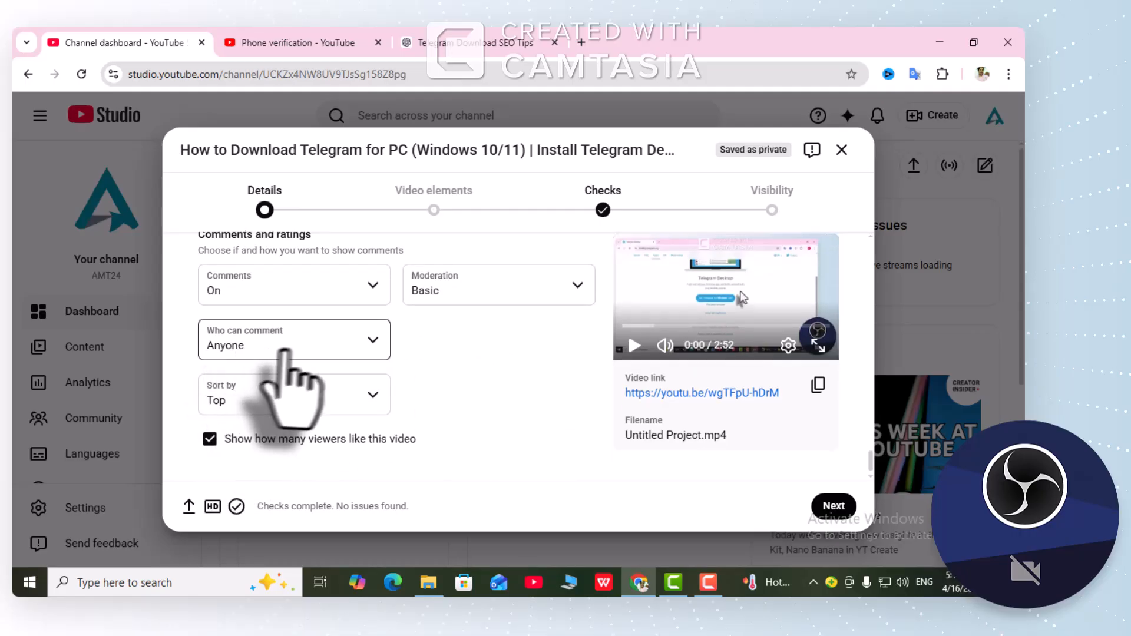
{"action": "scroll", "coordinate": [259, 399], "scroll_direction": "down", "scroll_amount": 1}
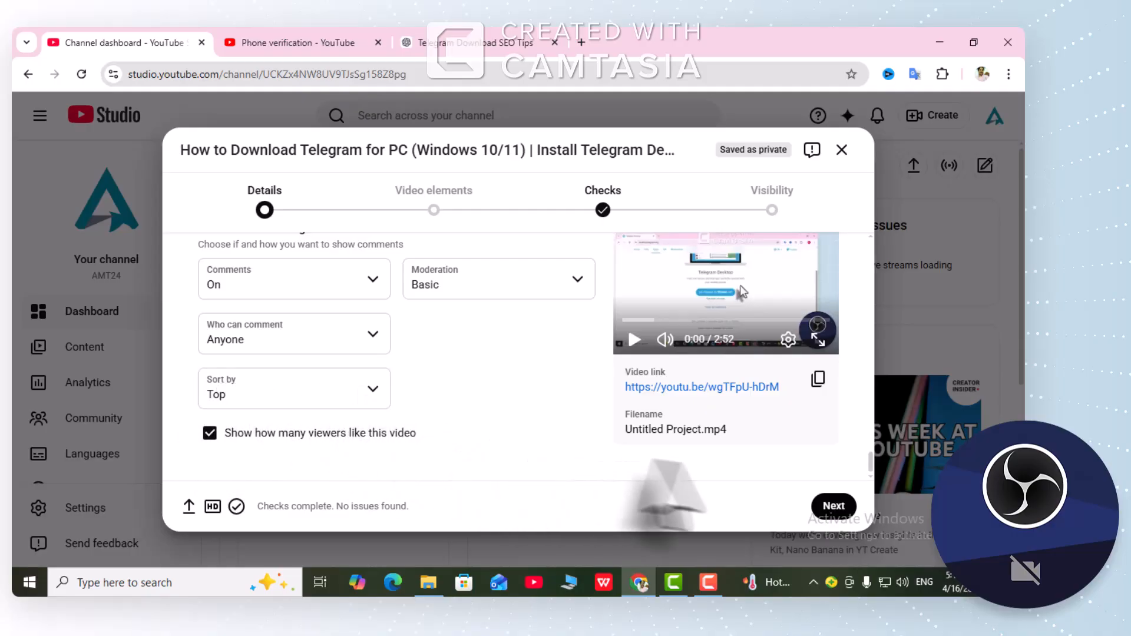
{"action": "left_click", "coordinate": [829, 506]}
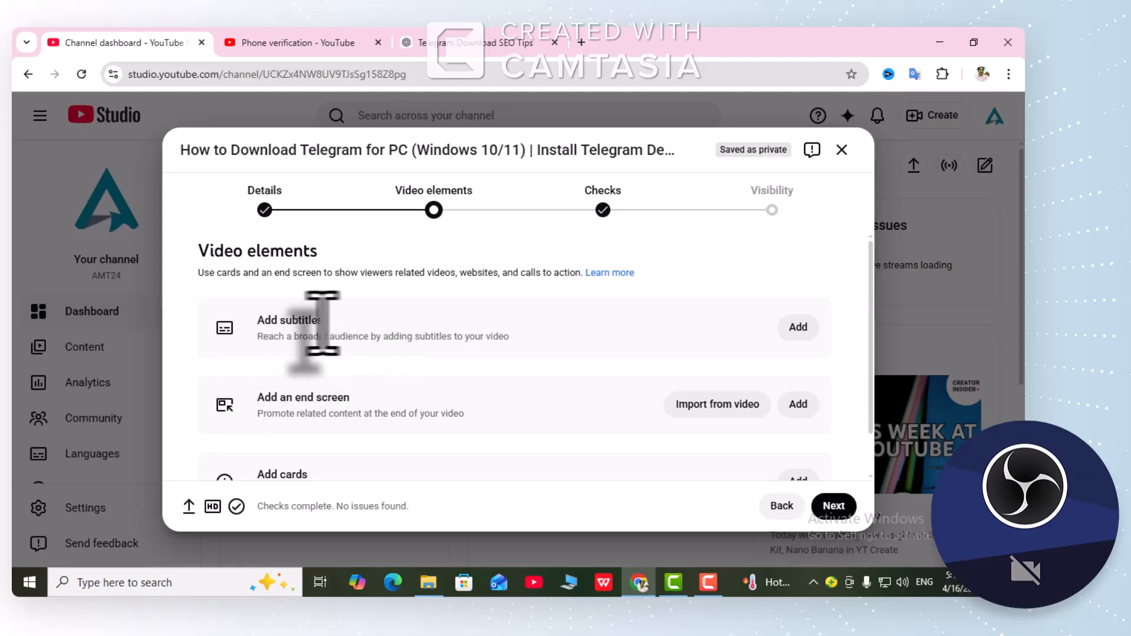
- Add an end screen using the "1 video, 1 subscribe" template with both elements near the upper edge, and select its video element
{"action": "scroll", "coordinate": [353, 341], "scroll_direction": "down", "scroll_amount": 2}
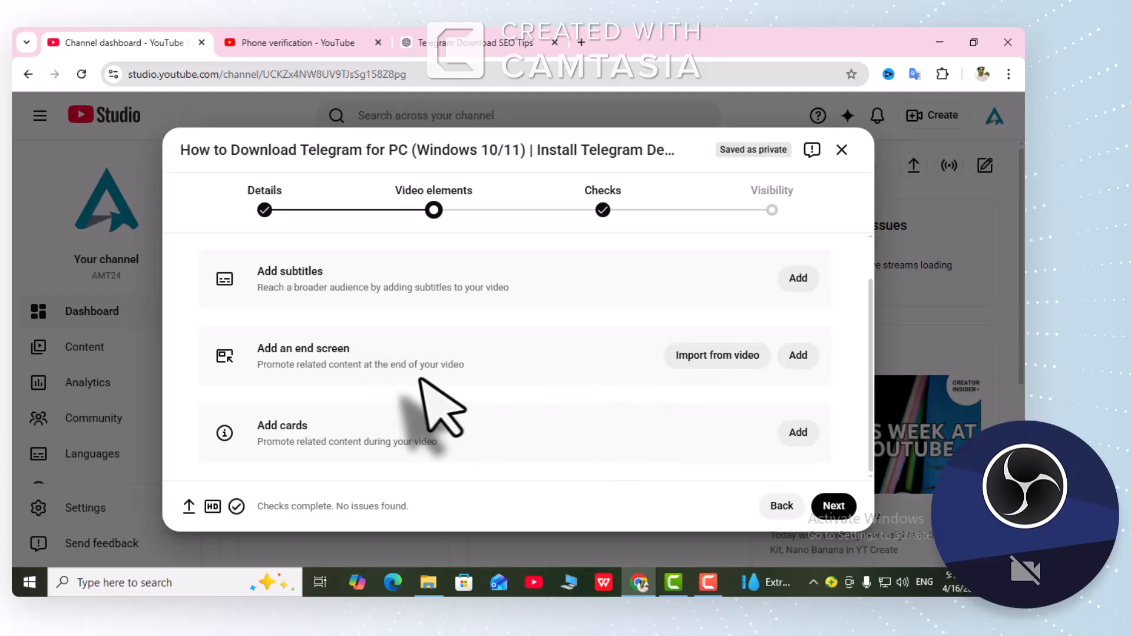
{"action": "left_click", "coordinate": [789, 358]}
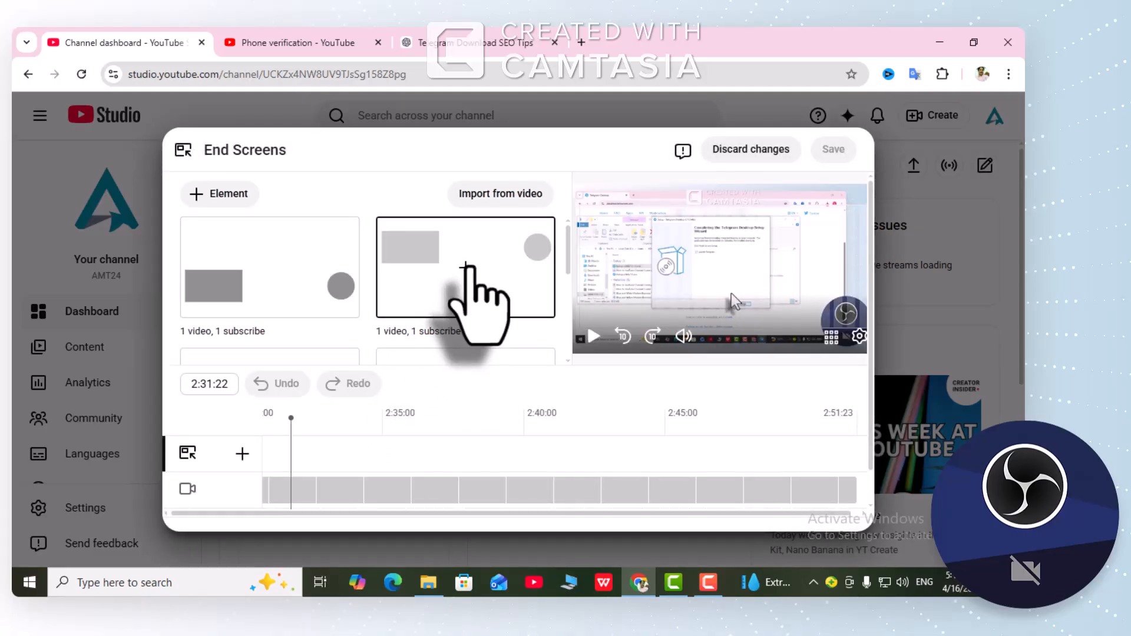
{"action": "left_click", "coordinate": [465, 268]}
{"action": "left_click", "coordinate": [564, 233]}
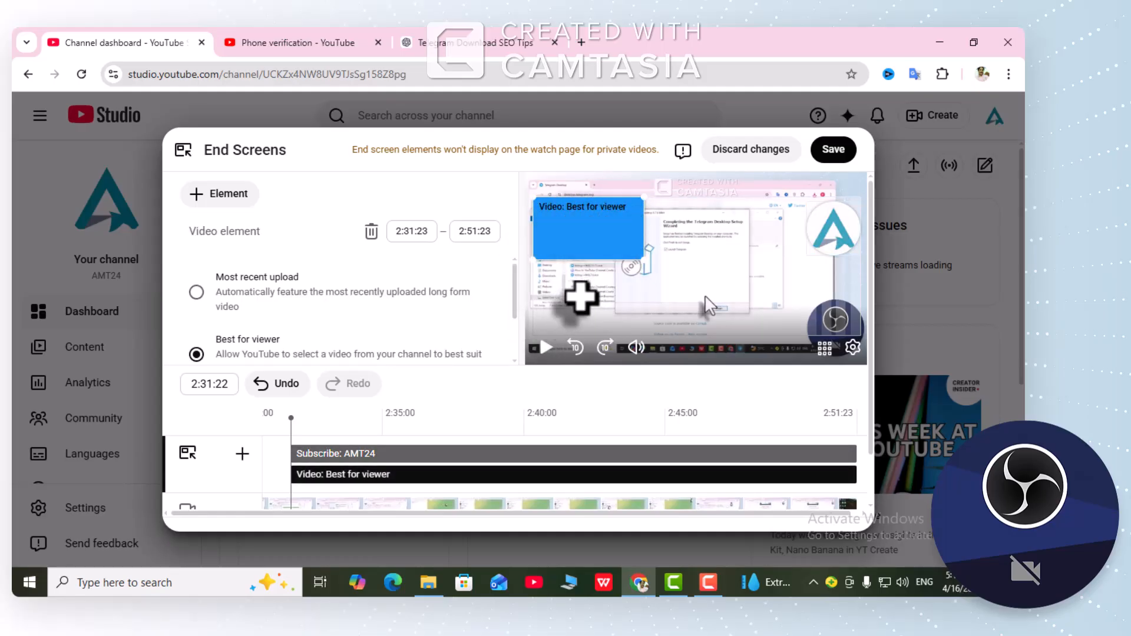
- Add a second video element, set to Most recent upload, below the first one and save the end screen
{"action": "left_click", "coordinate": [580, 298]}
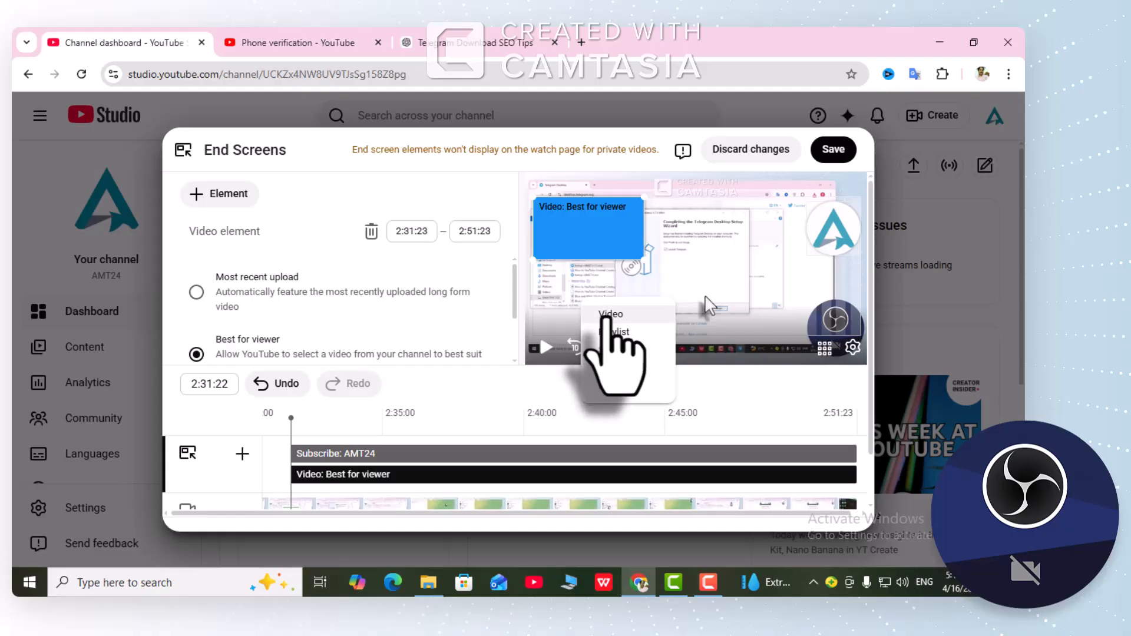
{"action": "left_click", "coordinate": [610, 317]}
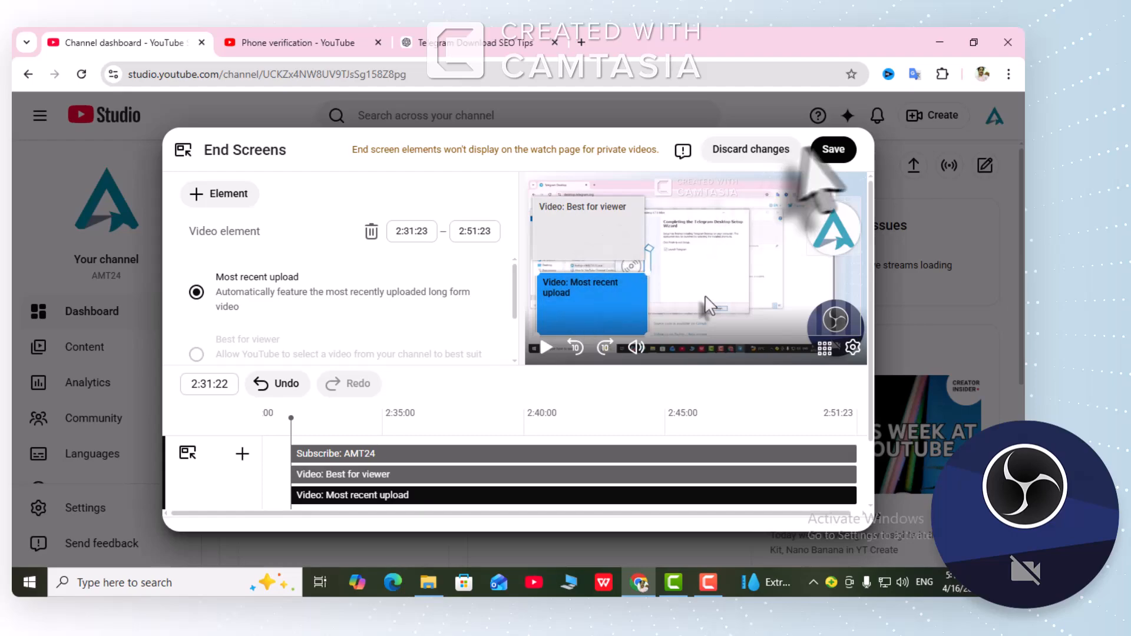
{"action": "left_click", "coordinate": [832, 148]}
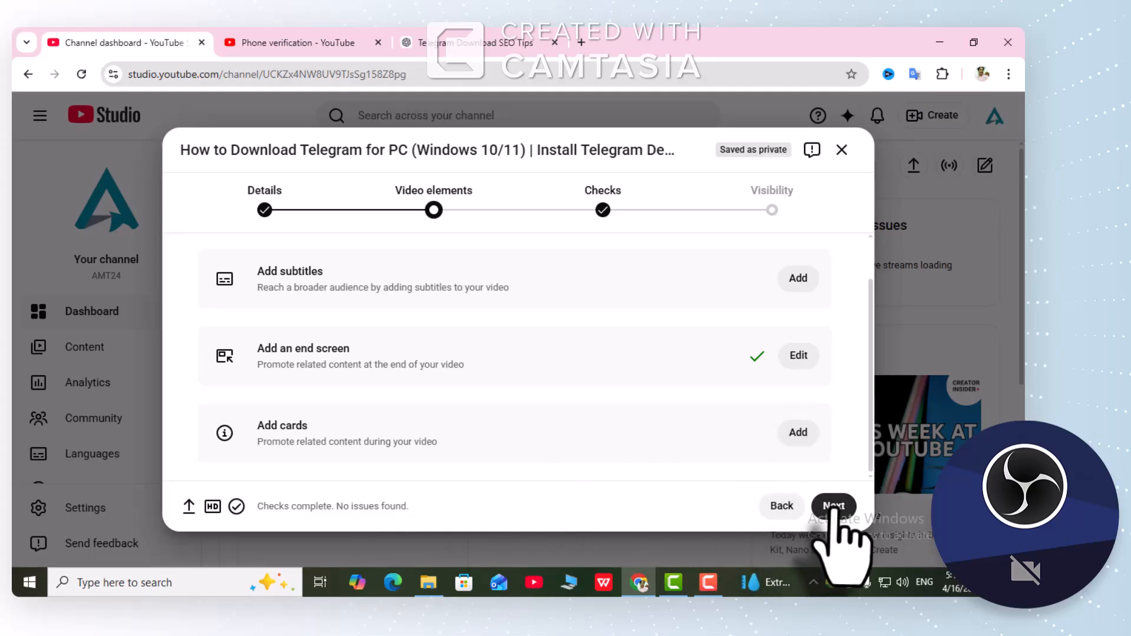
- Continue through the Checks stage to the video's Visibility settings
{"action": "left_click", "coordinate": [833, 506]}
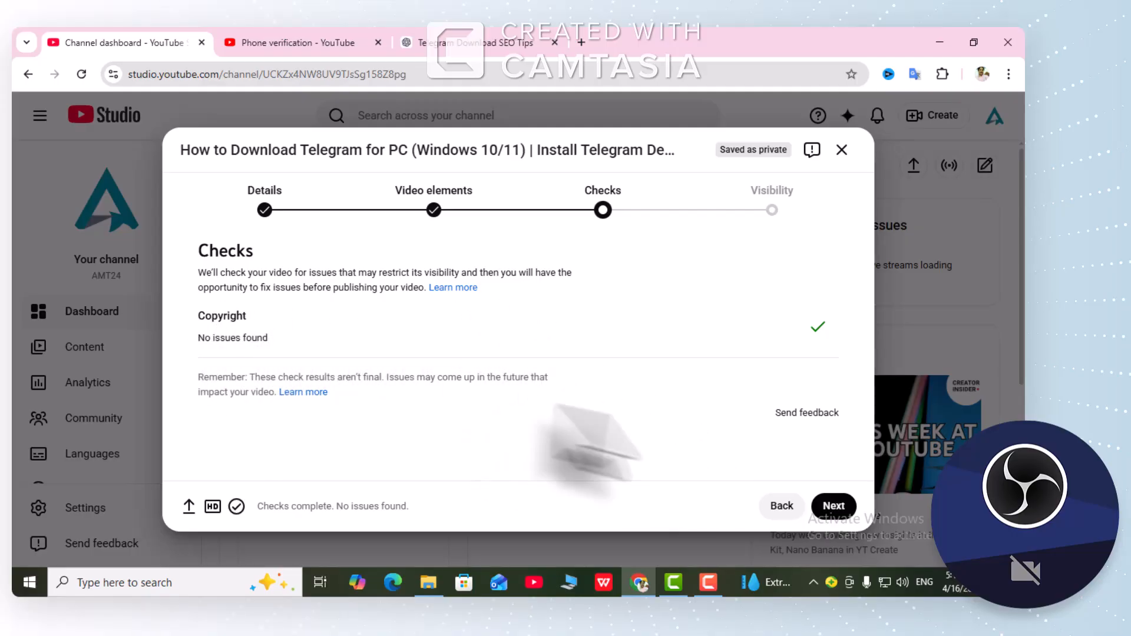
{"action": "left_click", "coordinate": [834, 505]}
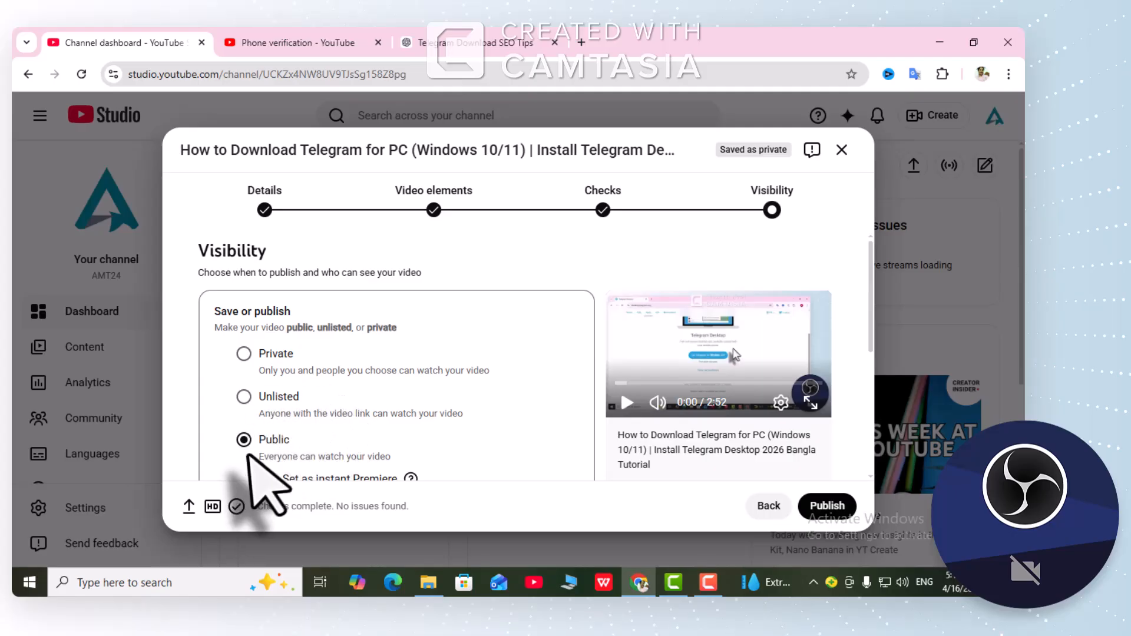
- Review the remaining visibility and schedule options, publish the video as Public, and close the publishing confirmation
{"action": "scroll", "coordinate": [328, 454], "scroll_direction": "down", "scroll_amount": 3}
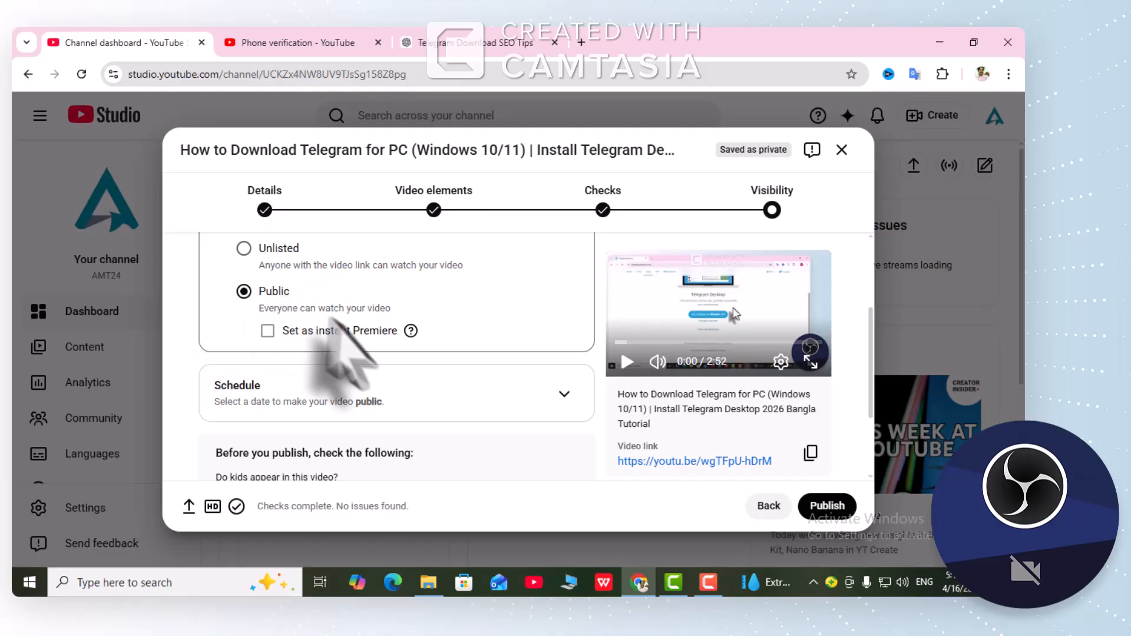
{"action": "scroll", "coordinate": [377, 377], "scroll_direction": "down", "scroll_amount": 2}
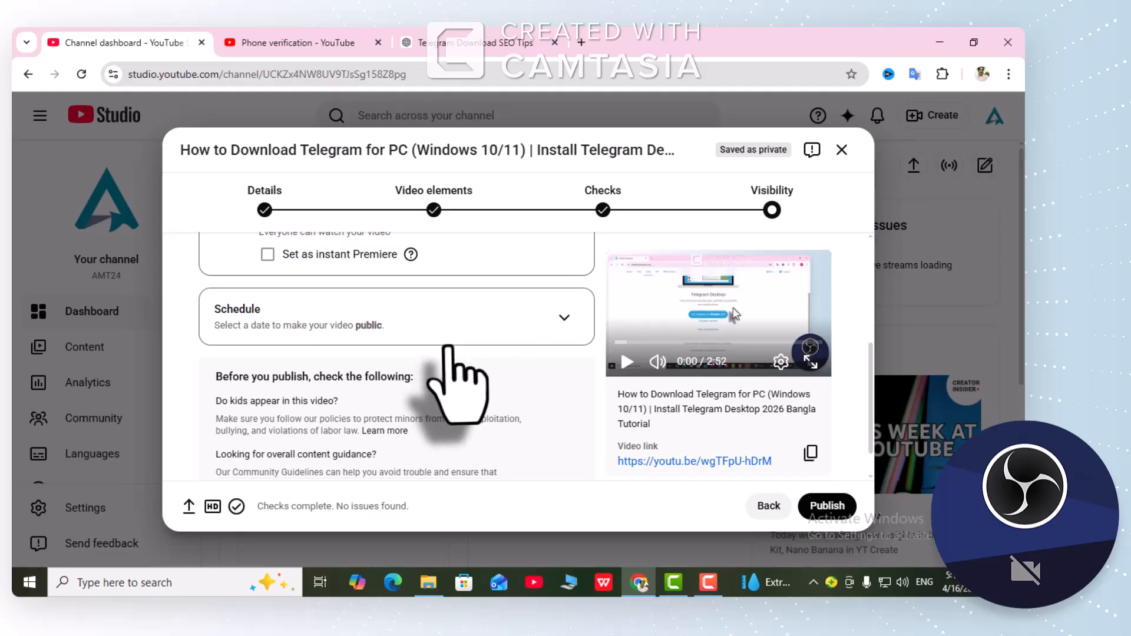
{"action": "scroll", "coordinate": [447, 353], "scroll_direction": "down", "scroll_amount": 1}
{"action": "scroll", "coordinate": [393, 271], "scroll_direction": "up", "scroll_amount": 2}
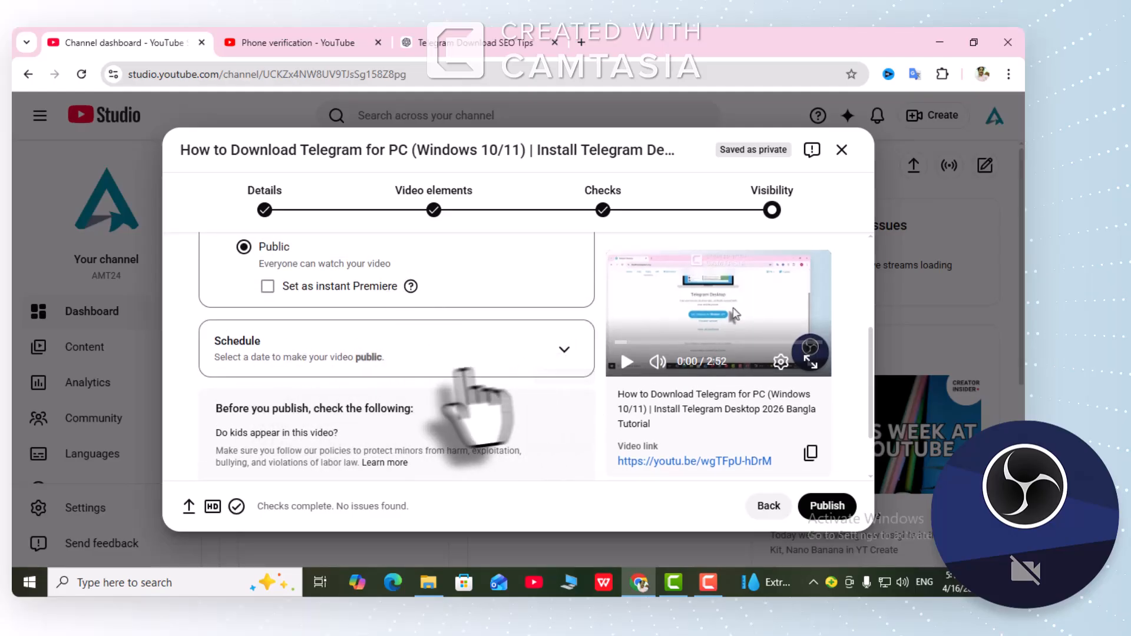
{"action": "scroll", "coordinate": [469, 364], "scroll_direction": "down", "scroll_amount": 2}
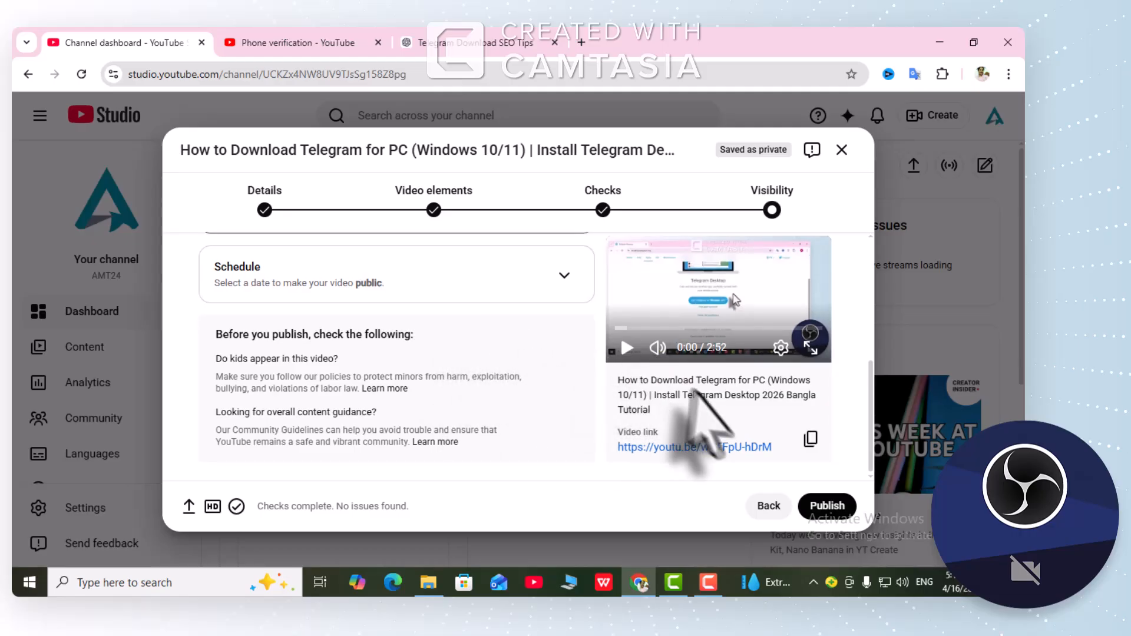
{"action": "left_click", "coordinate": [835, 507]}
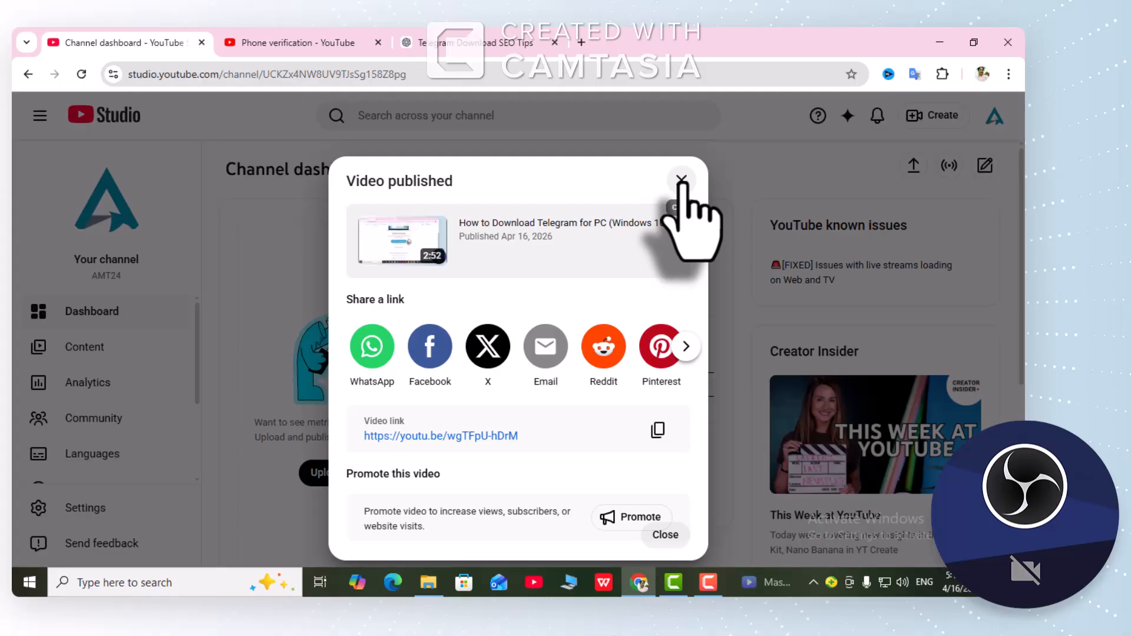
{"action": "left_click", "coordinate": [682, 181]}
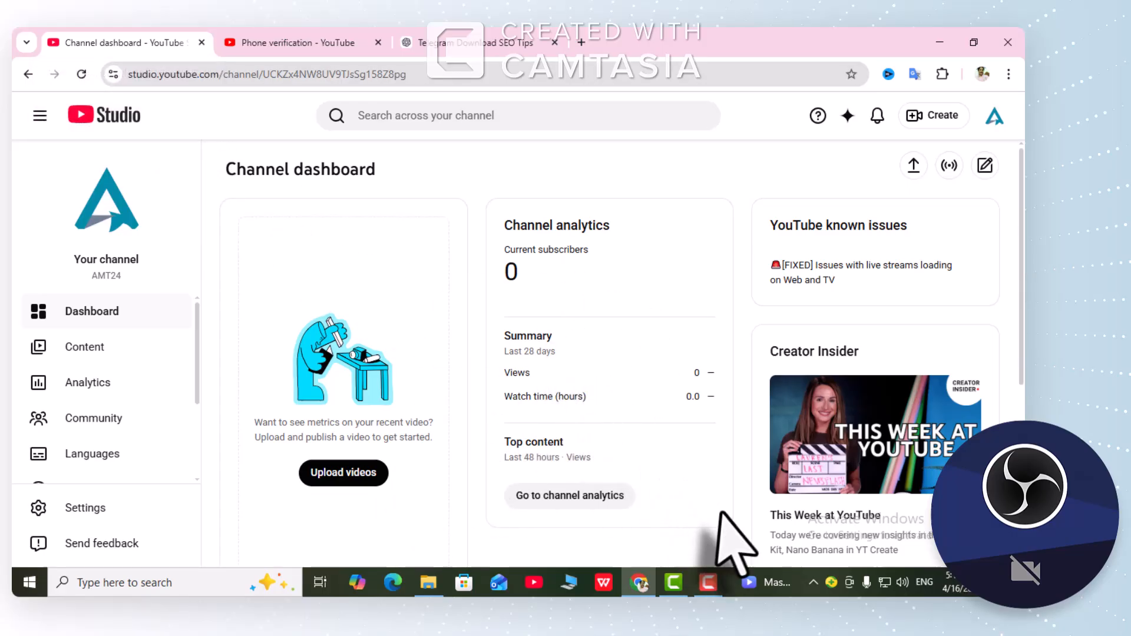
- Switch to File Explorer and open the Lightshot folder
{"action": "left_click", "coordinate": [708, 582]}
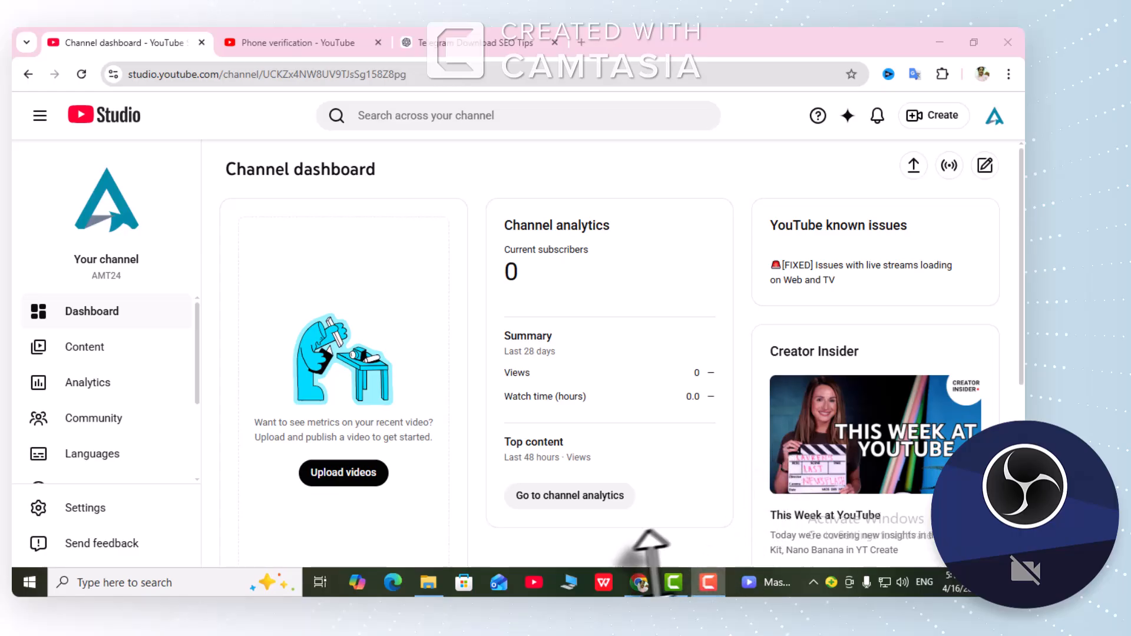
{"action": "left_click", "coordinate": [567, 580]}
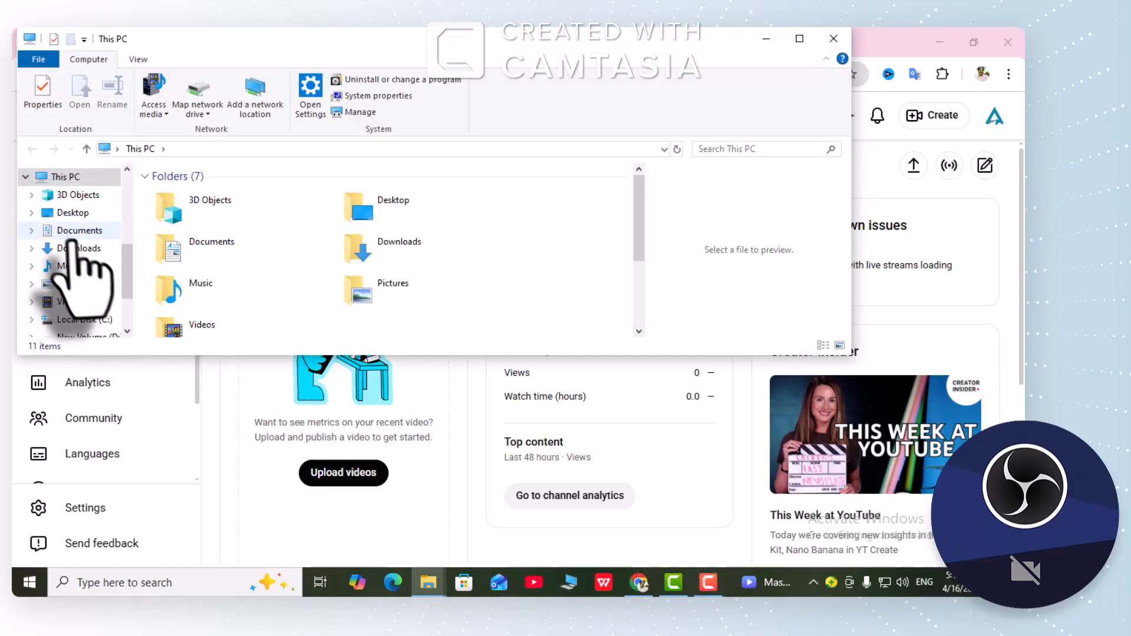
{"action": "scroll", "coordinate": [82, 253], "scroll_direction": "up", "scroll_amount": 1}
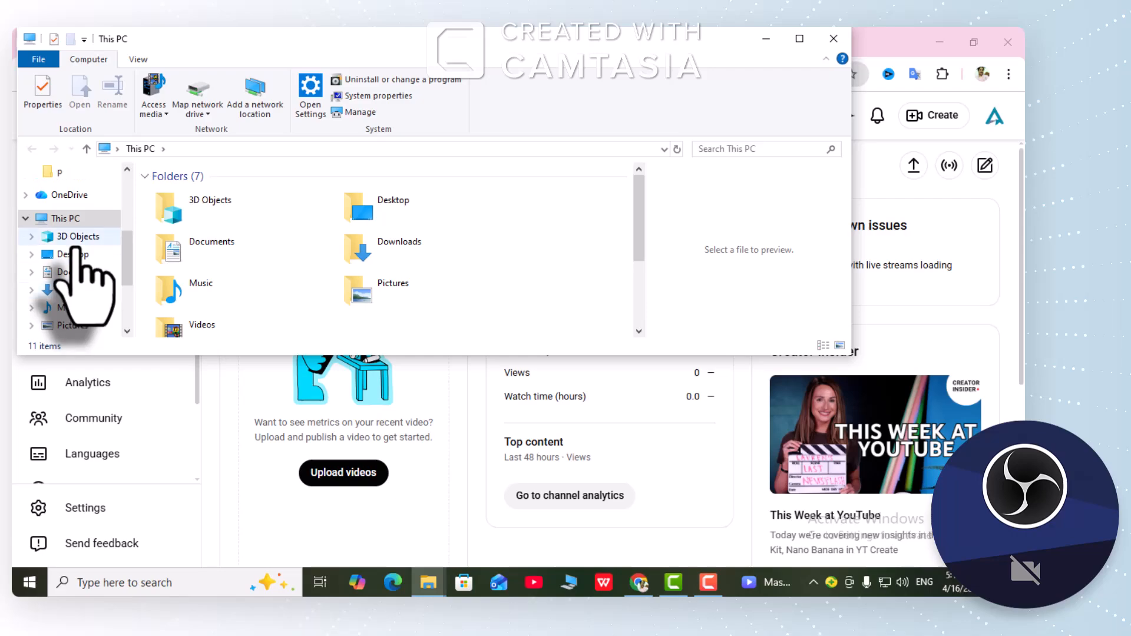
{"action": "scroll", "coordinate": [81, 251], "scroll_direction": "up", "scroll_amount": 1}
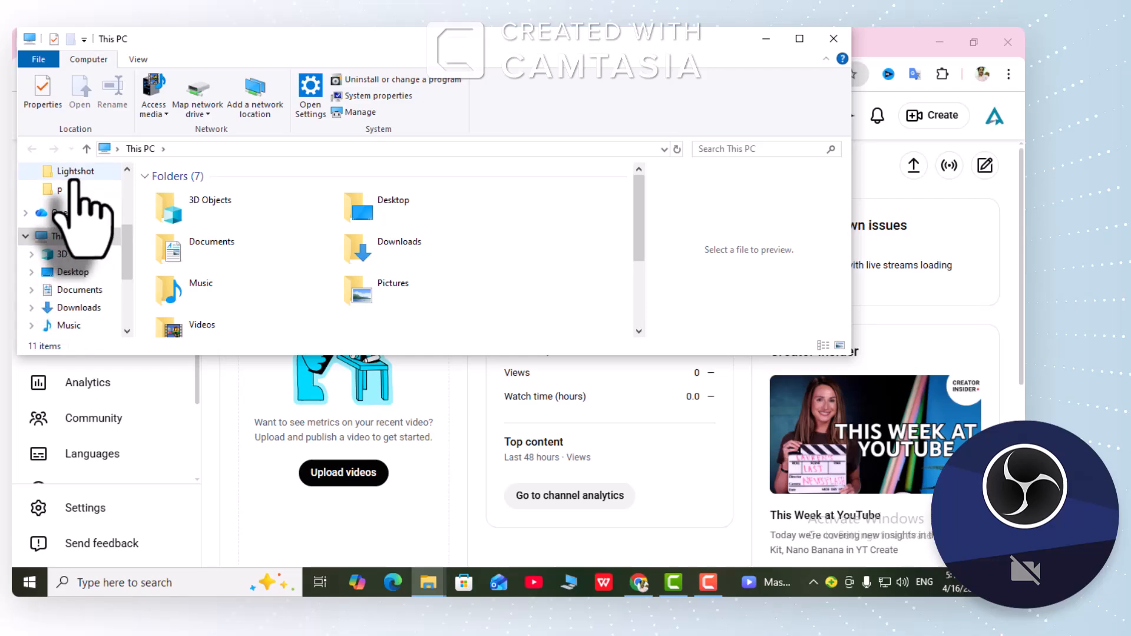
{"action": "left_click", "coordinate": [75, 172]}
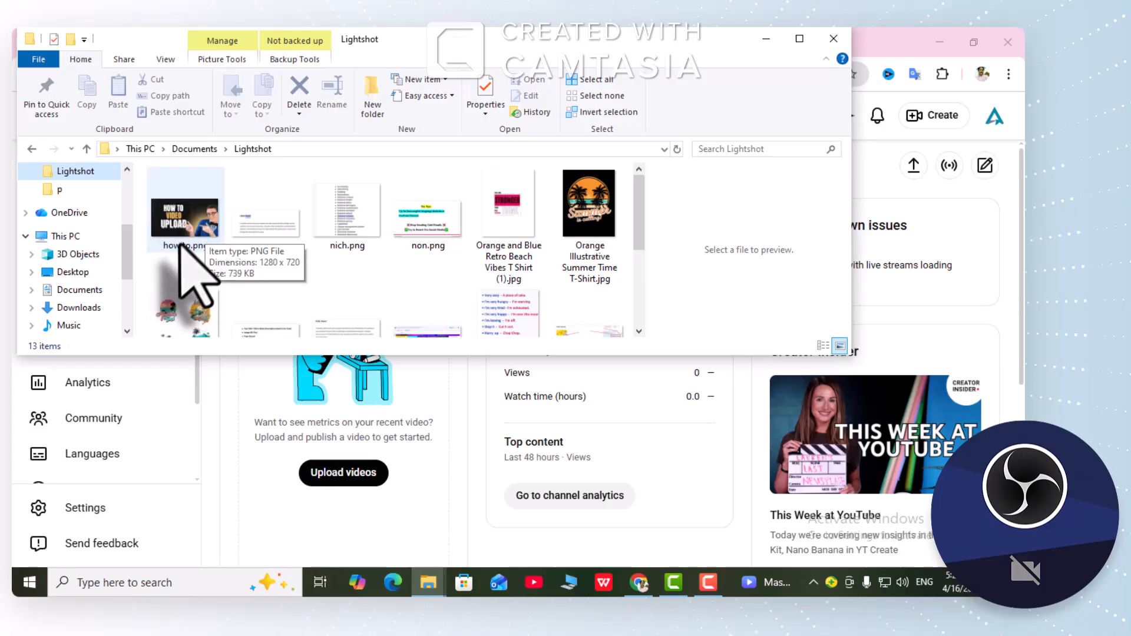
- Examine the image details in the properties of how to.png and close them
{"action": "left_click", "coordinate": [192, 233]}
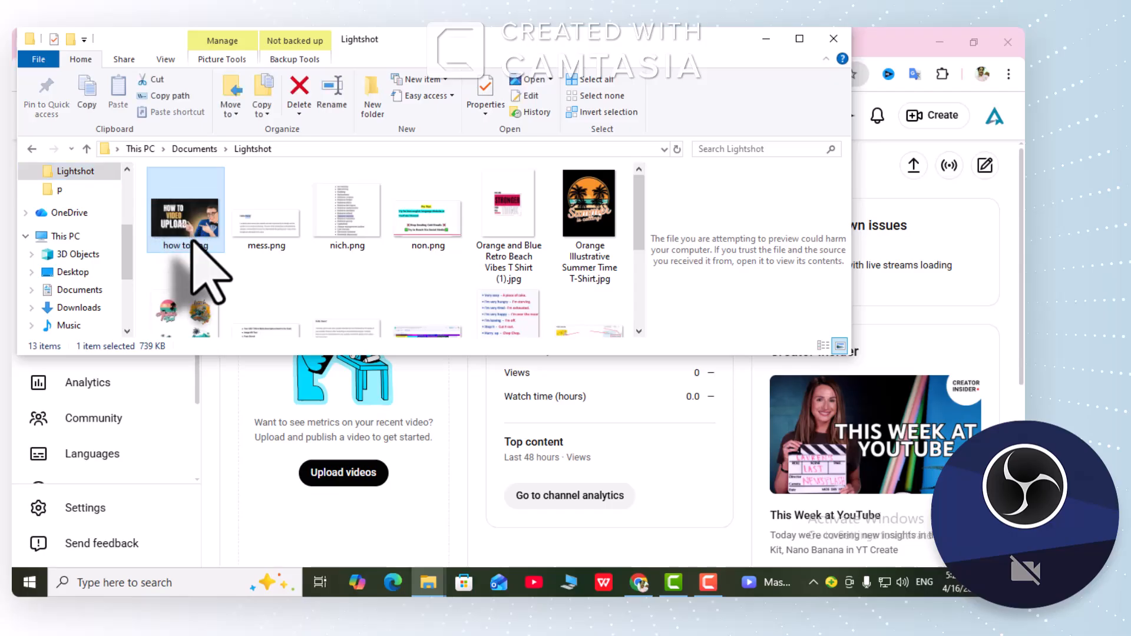
{"action": "right_click", "coordinate": [195, 259]}
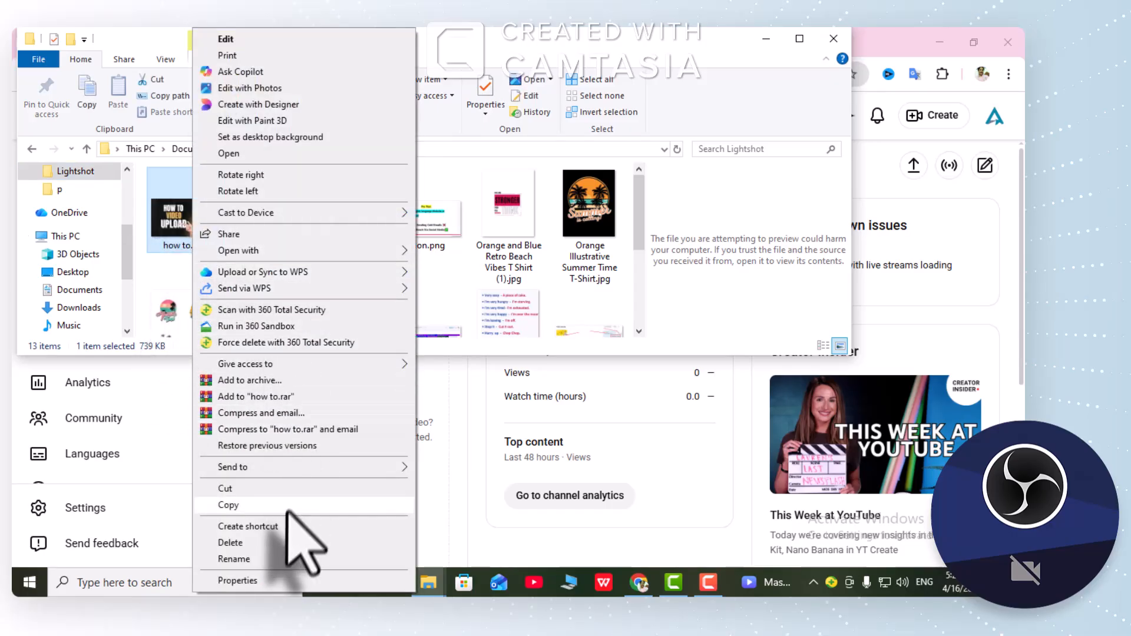
{"action": "left_click", "coordinate": [237, 580]}
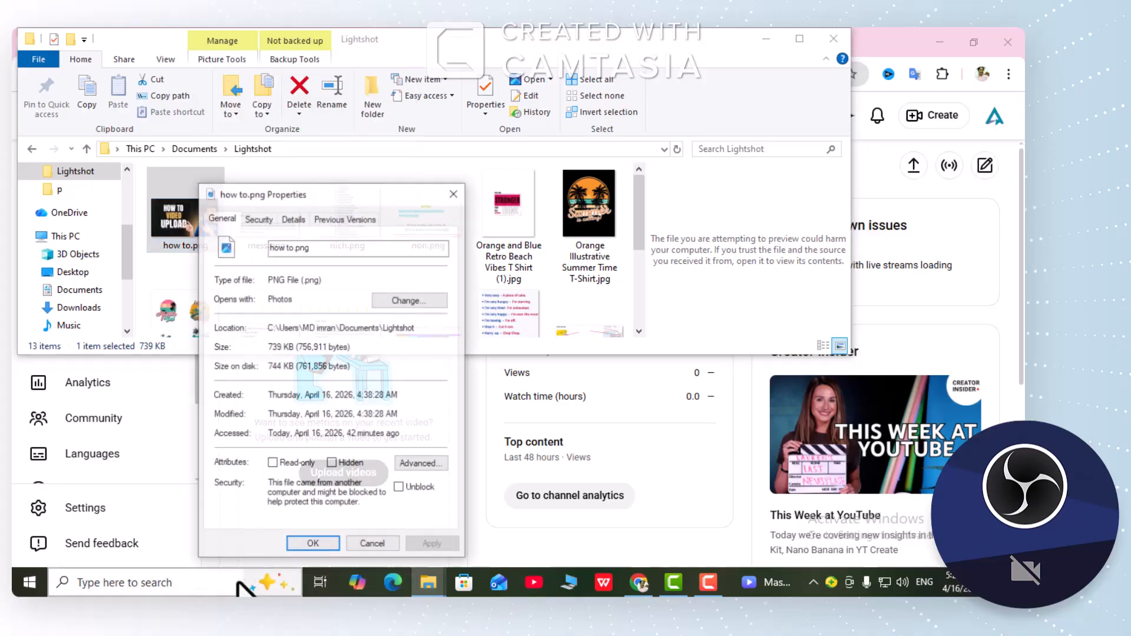
{"action": "left_click", "coordinate": [294, 218]}
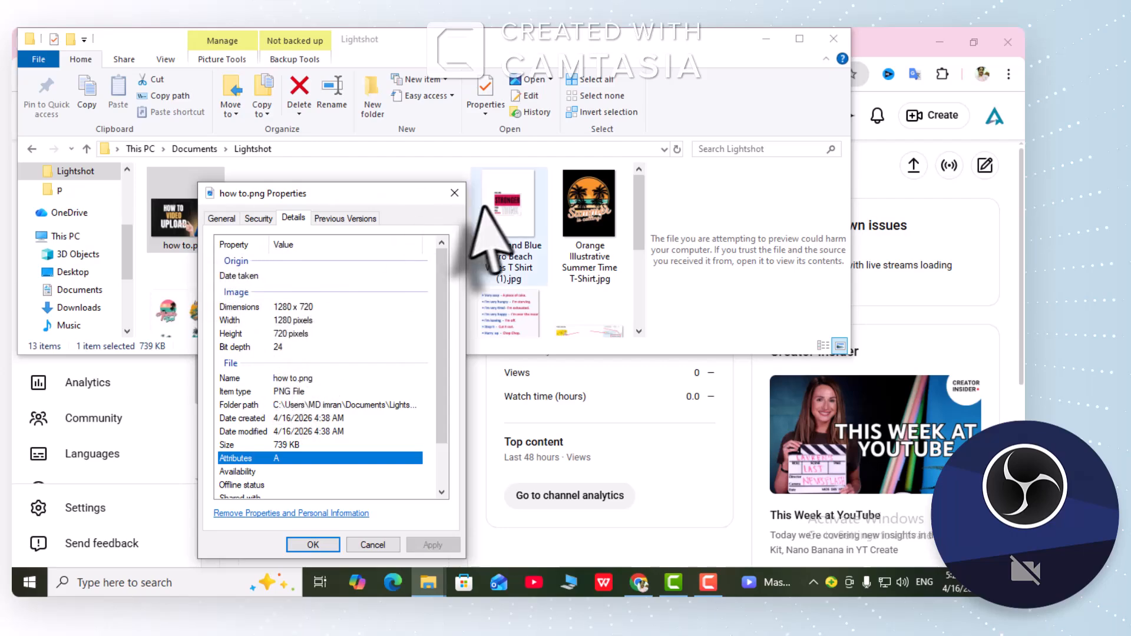
{"action": "left_click", "coordinate": [454, 194]}
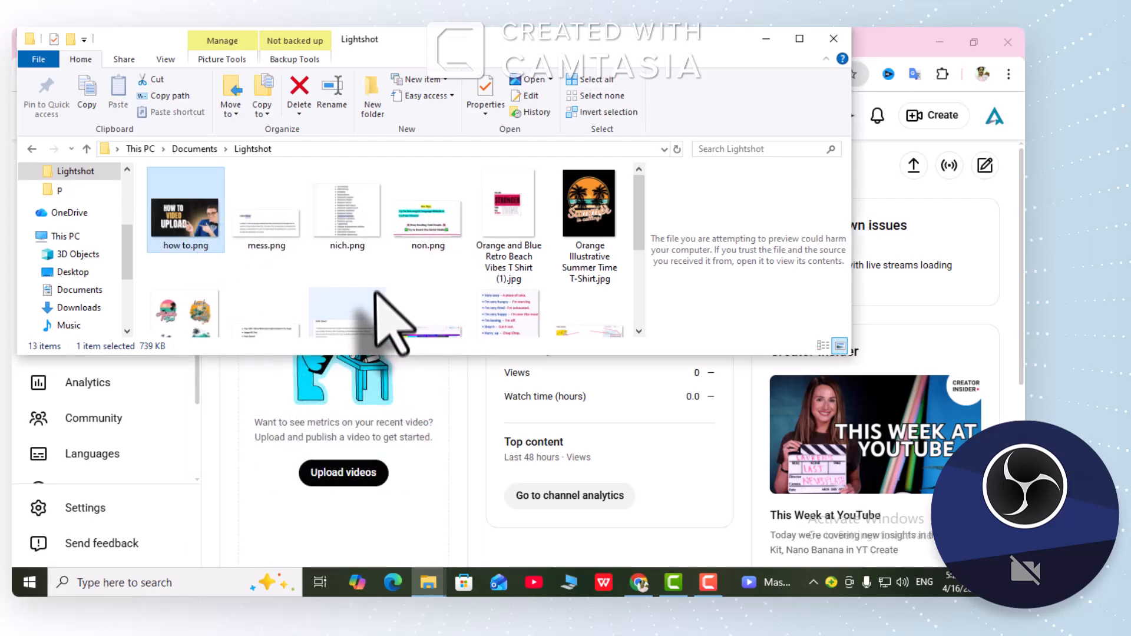
- Open the detailed properties of Untitled Project.mp4 and set its title to "How to telegram download for pc"
{"action": "scroll", "coordinate": [383, 316], "scroll_direction": "down", "scroll_amount": 3}
{"action": "left_click", "coordinate": [203, 318]}
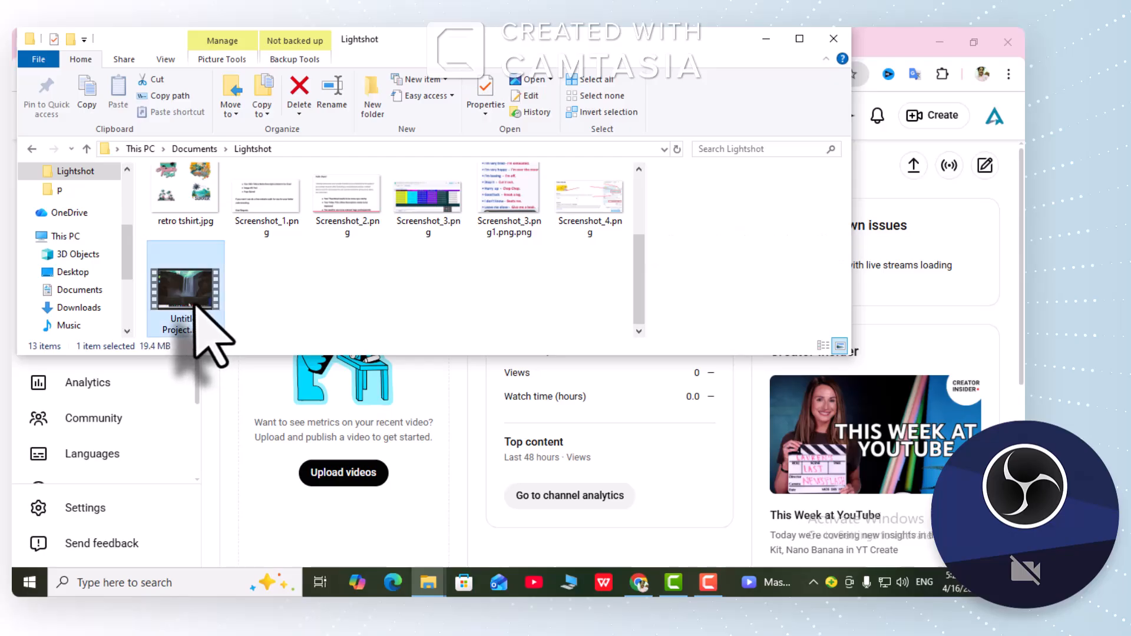
{"action": "right_click", "coordinate": [195, 304]}
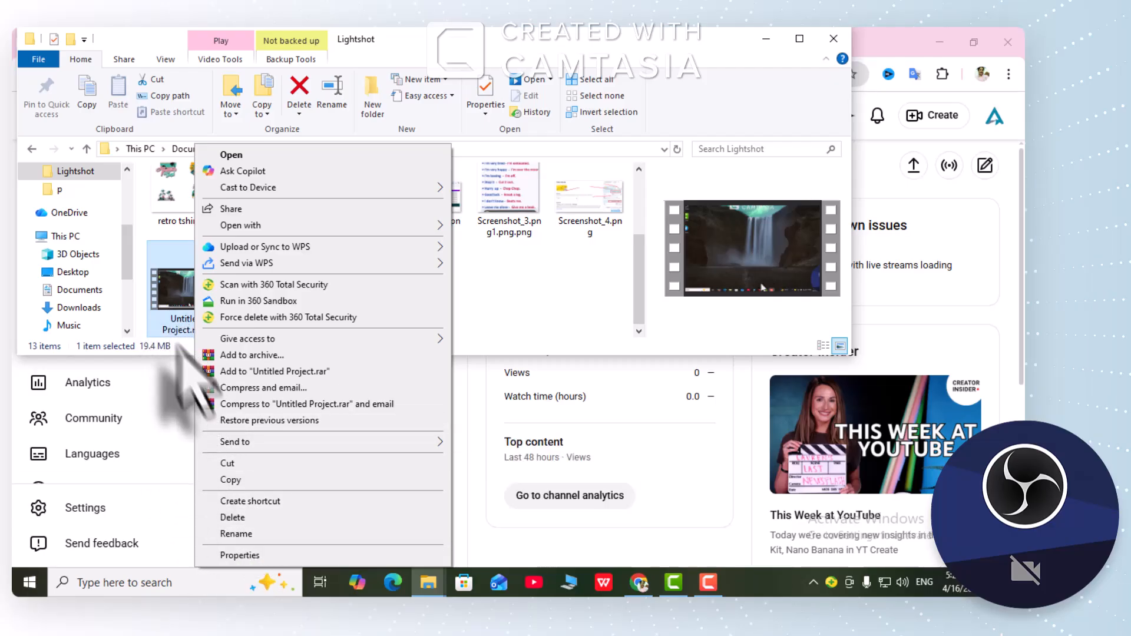
{"action": "left_click", "coordinate": [238, 555]}
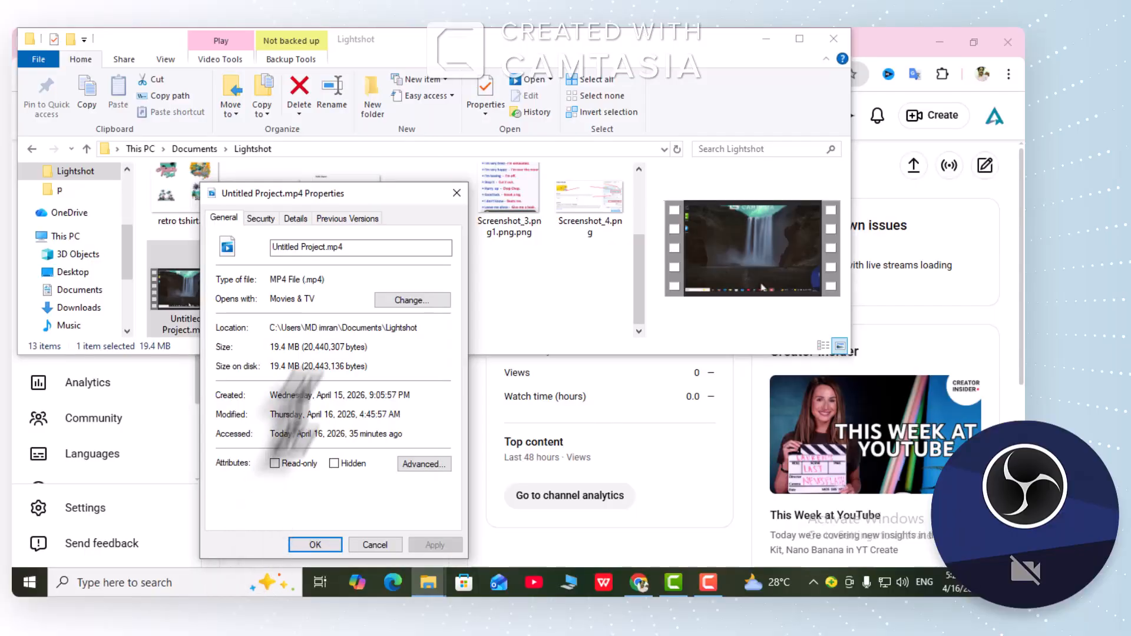
{"action": "left_click", "coordinate": [293, 219]}
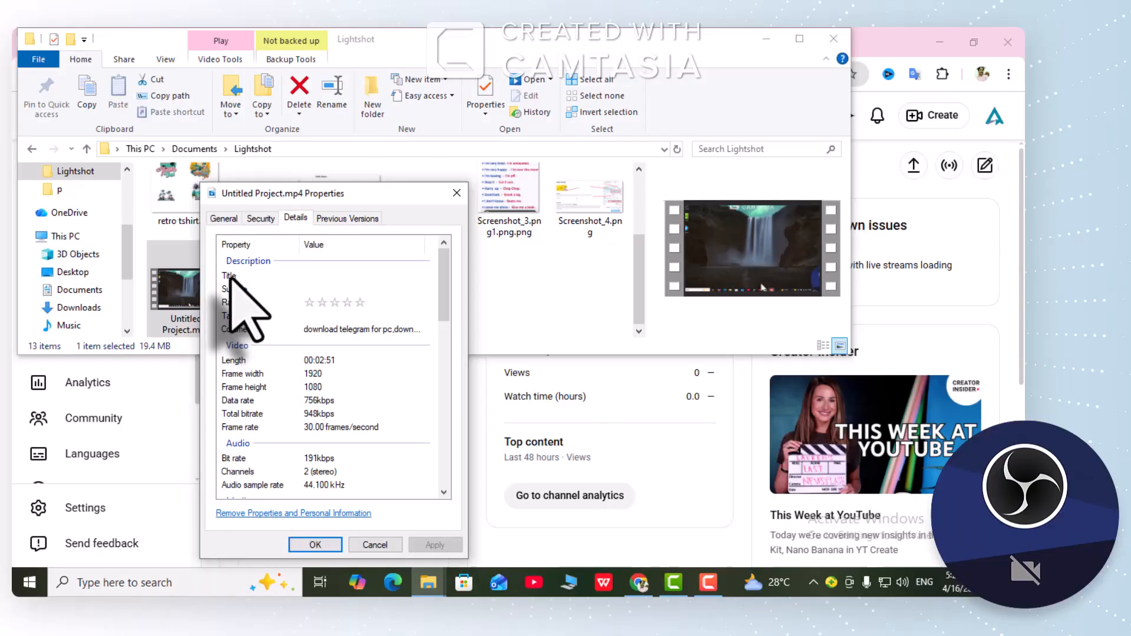
{"action": "left_click", "coordinate": [308, 276]}
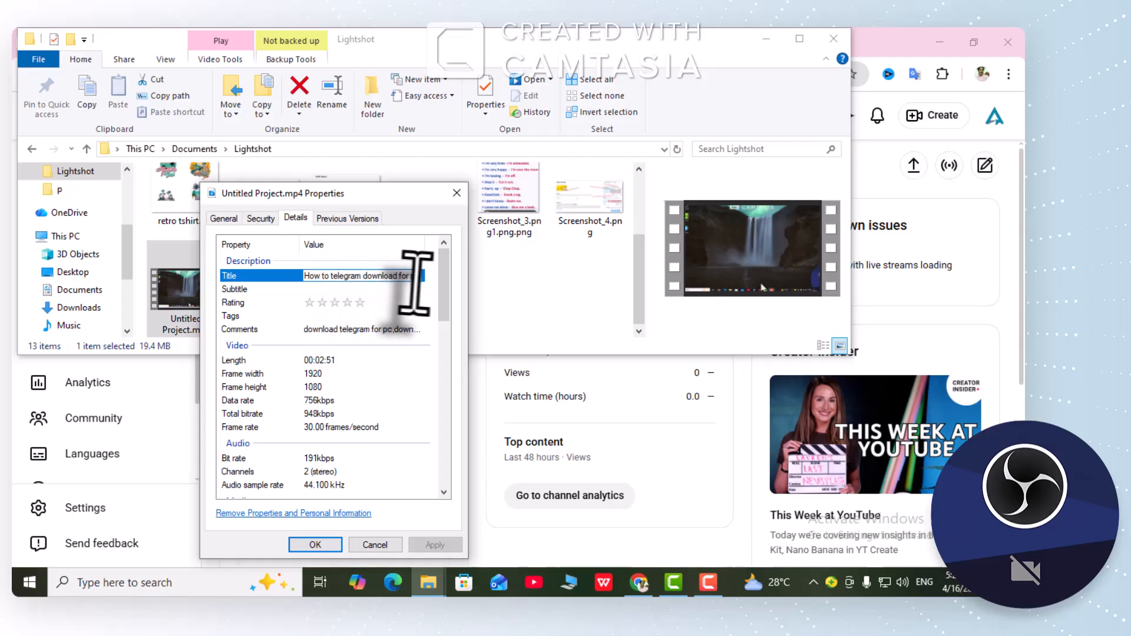
- Copy the video file's title "How to telegram download for pc" into its subtitle
{"action": "left_click_drag", "start_coordinate": [420, 282], "coordinate": [297, 281]}
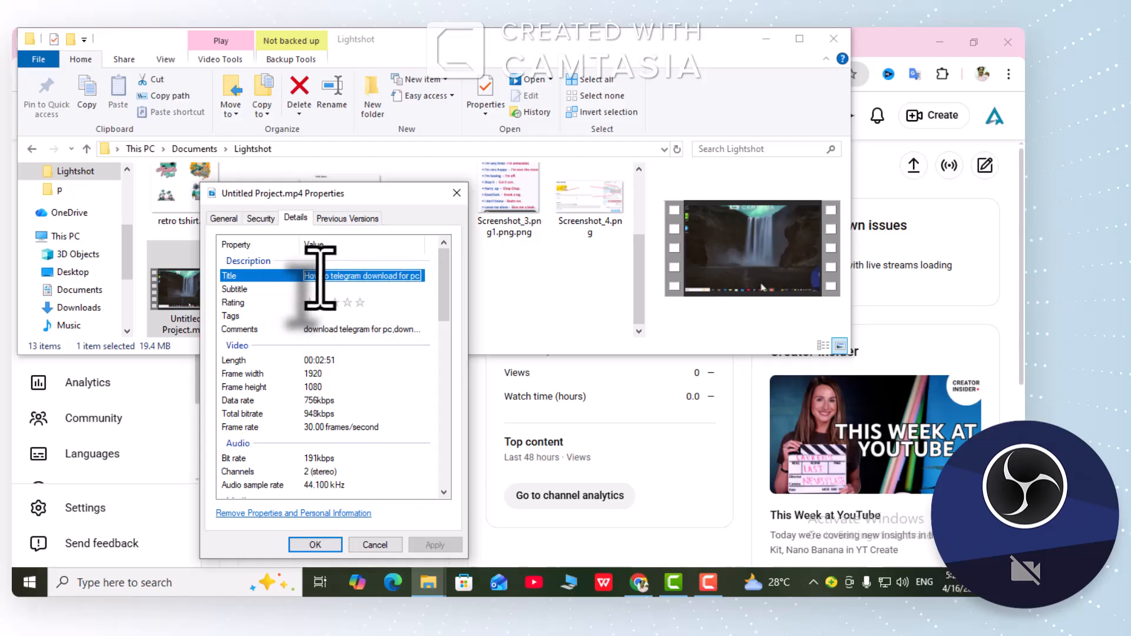
{"action": "right_click", "coordinate": [321, 276]}
{"action": "left_click", "coordinate": [359, 328]}
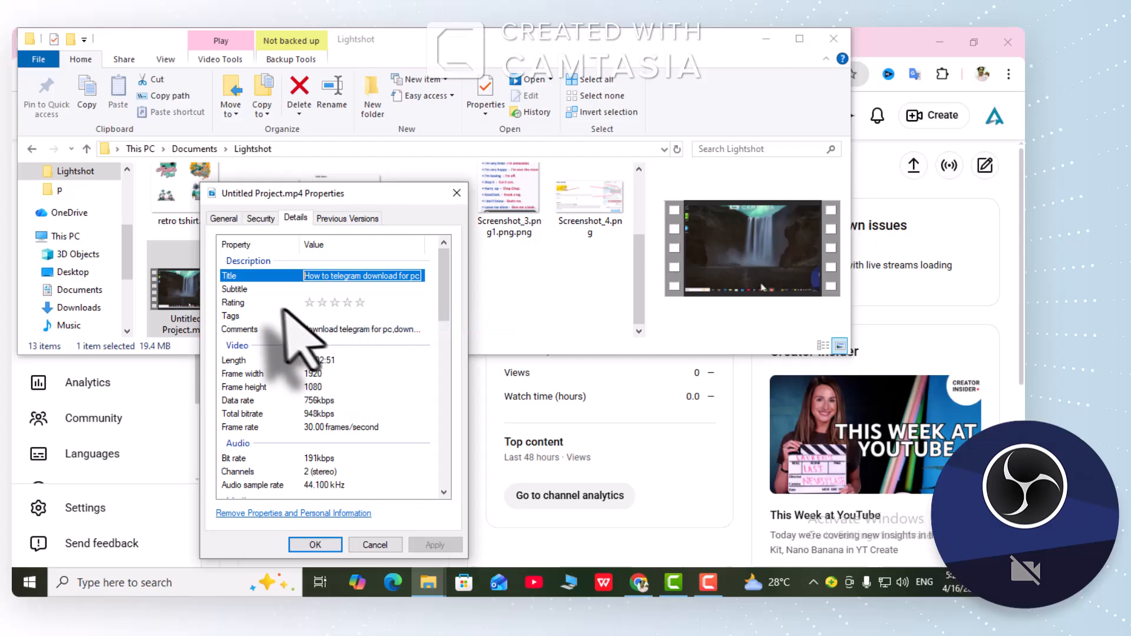
{"action": "left_click", "coordinate": [262, 288]}
{"action": "left_click", "coordinate": [320, 288]}
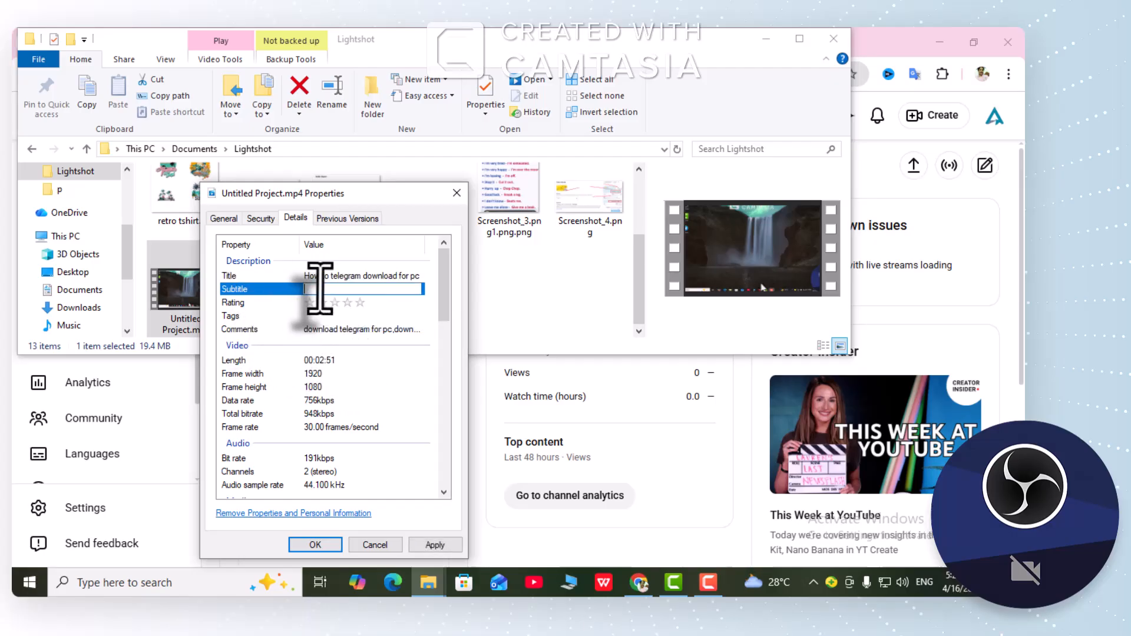
{"action": "right_click", "coordinate": [321, 289]}
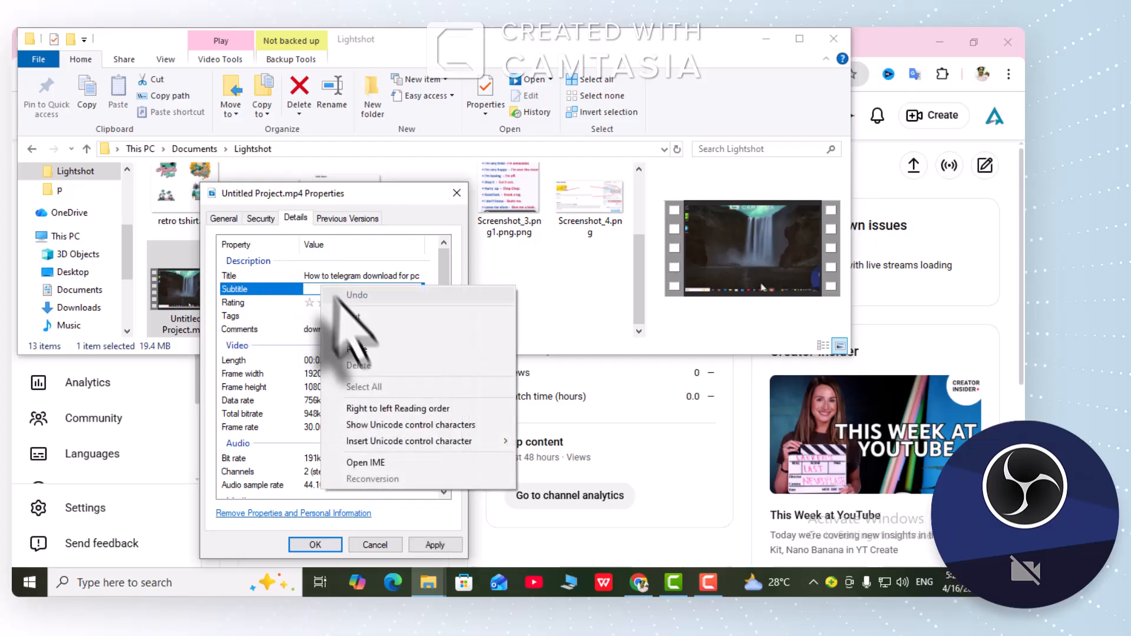
{"action": "left_click", "coordinate": [356, 349]}
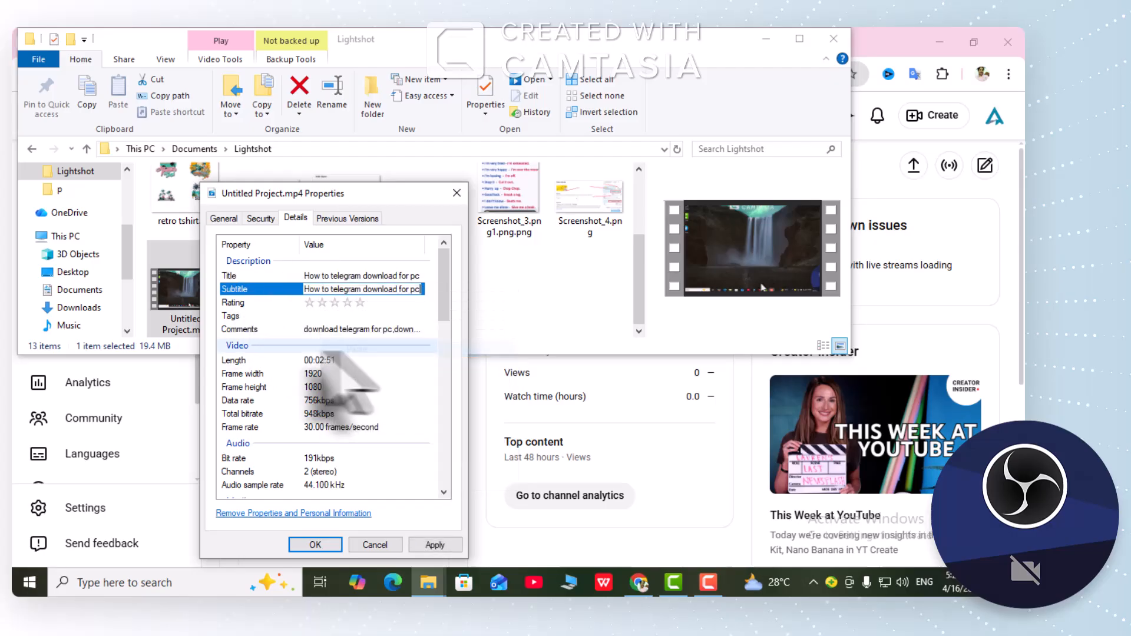
- Set the file's rating to five stars and copy the comments text "download telegram for pc,download telegram,telegram;" into its tags
{"action": "left_click", "coordinate": [265, 302]}
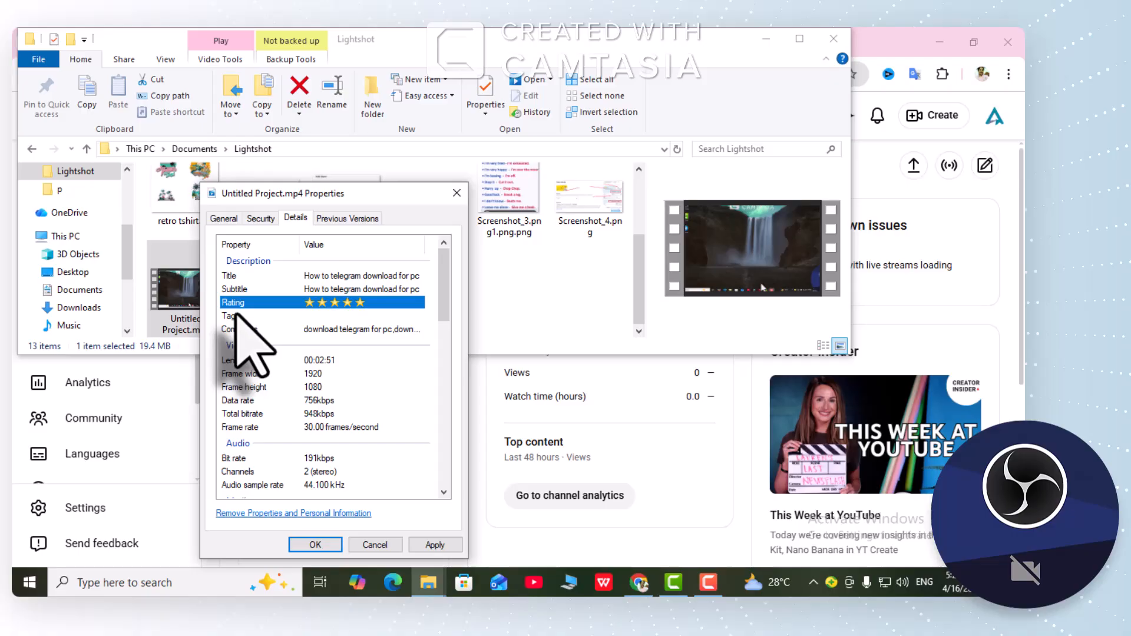
{"action": "left_click", "coordinate": [326, 312]}
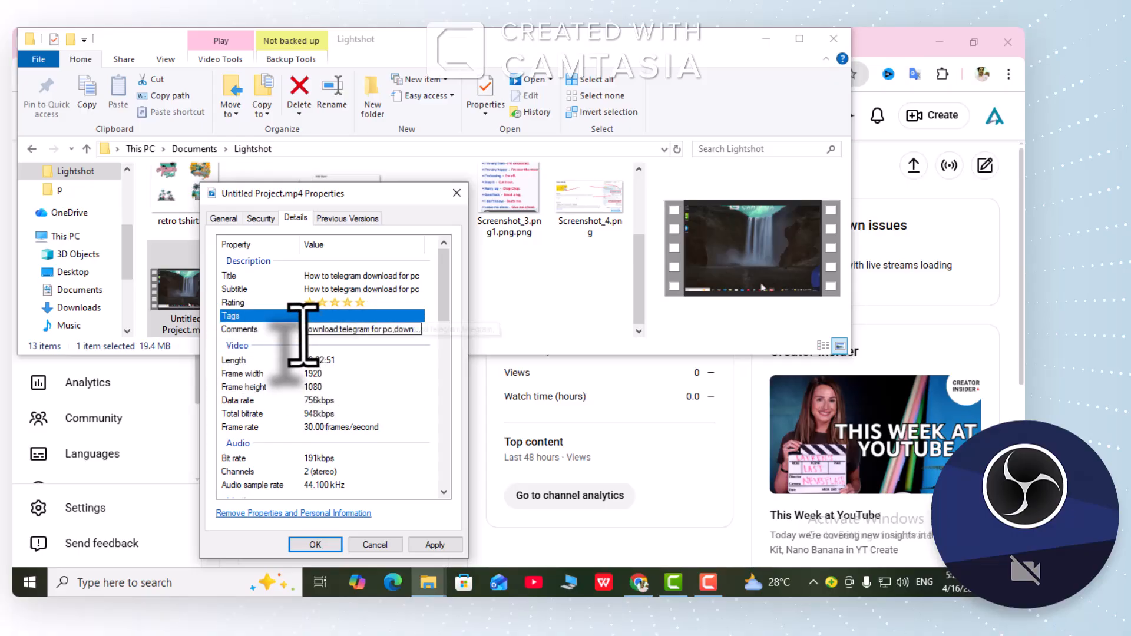
{"action": "left_click", "coordinate": [328, 330]}
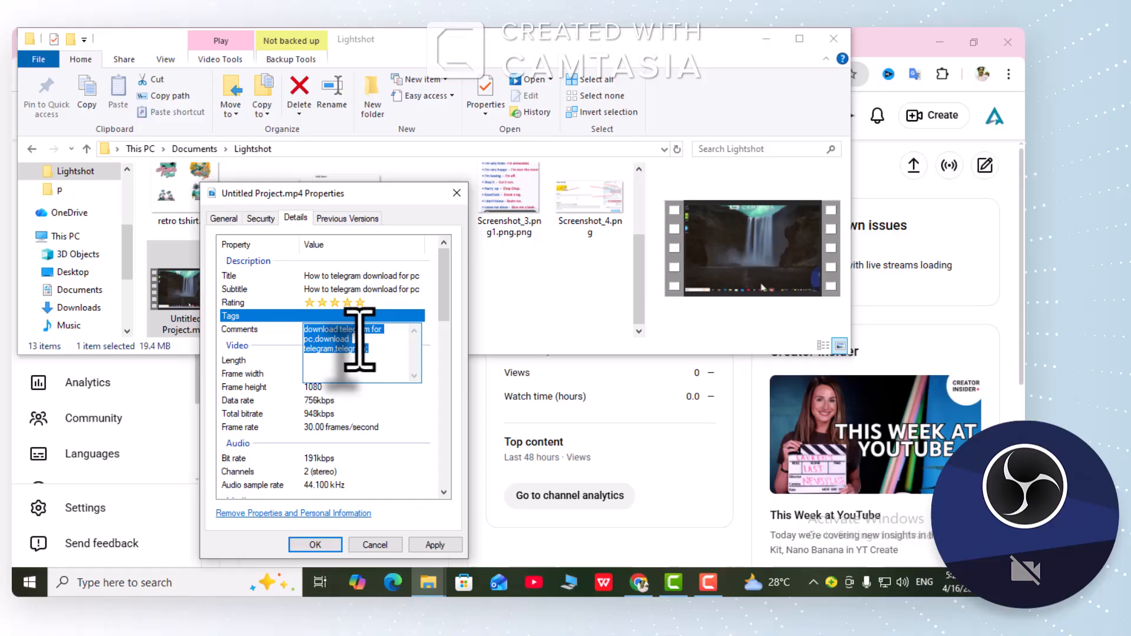
{"action": "right_click", "coordinate": [359, 342]}
{"action": "left_click", "coordinate": [393, 384]}
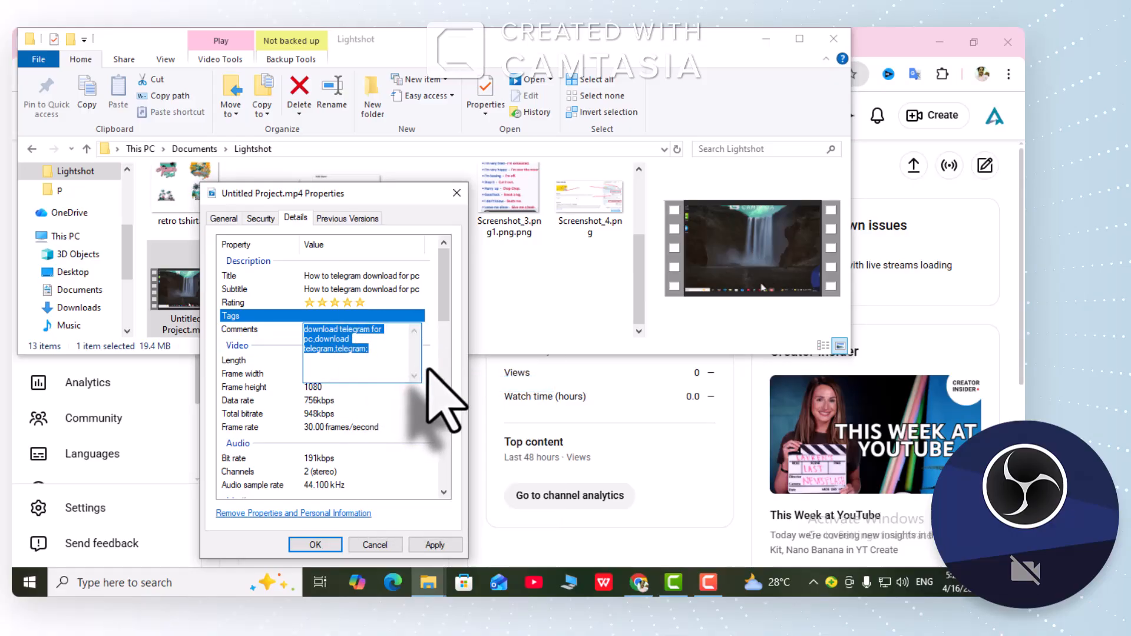
{"action": "left_click", "coordinate": [314, 317]}
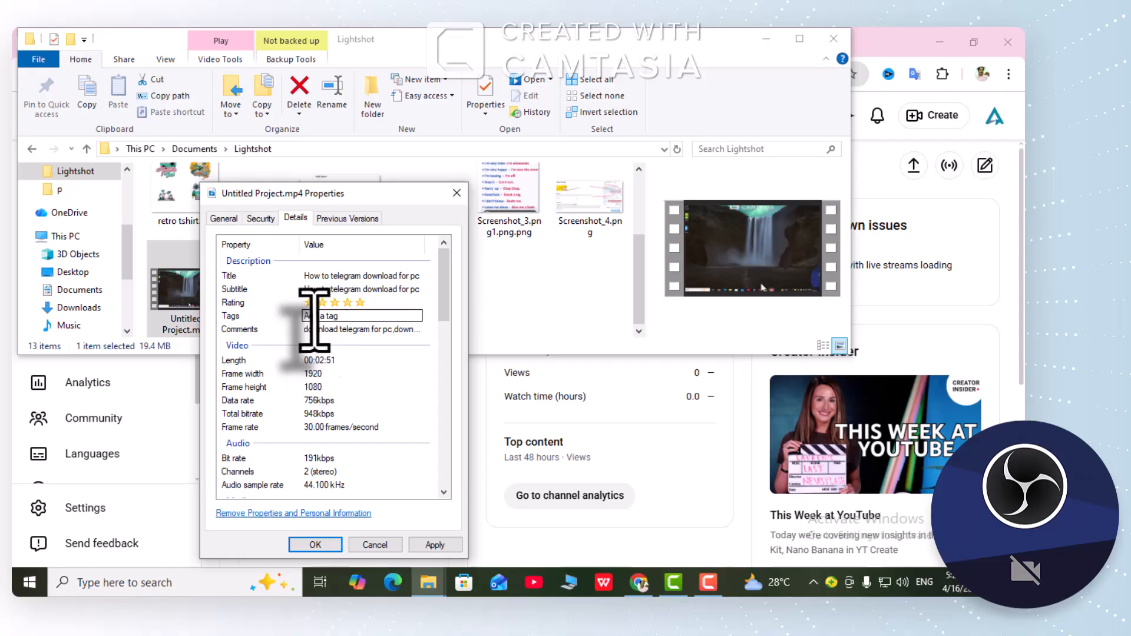
{"action": "right_click", "coordinate": [315, 317]}
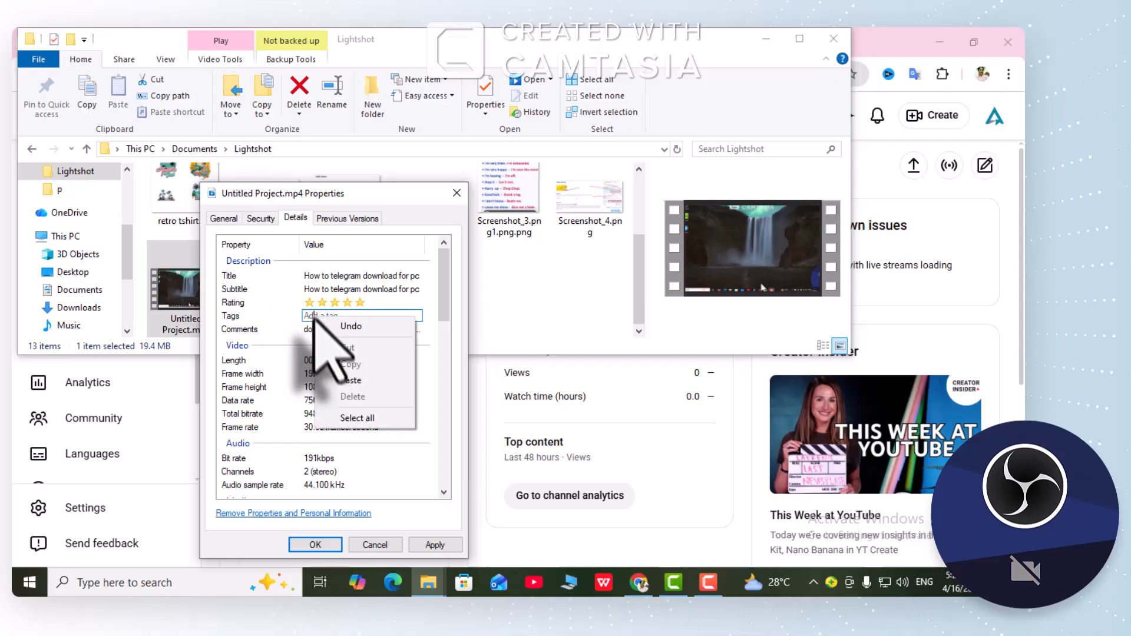
{"action": "left_click", "coordinate": [352, 380]}
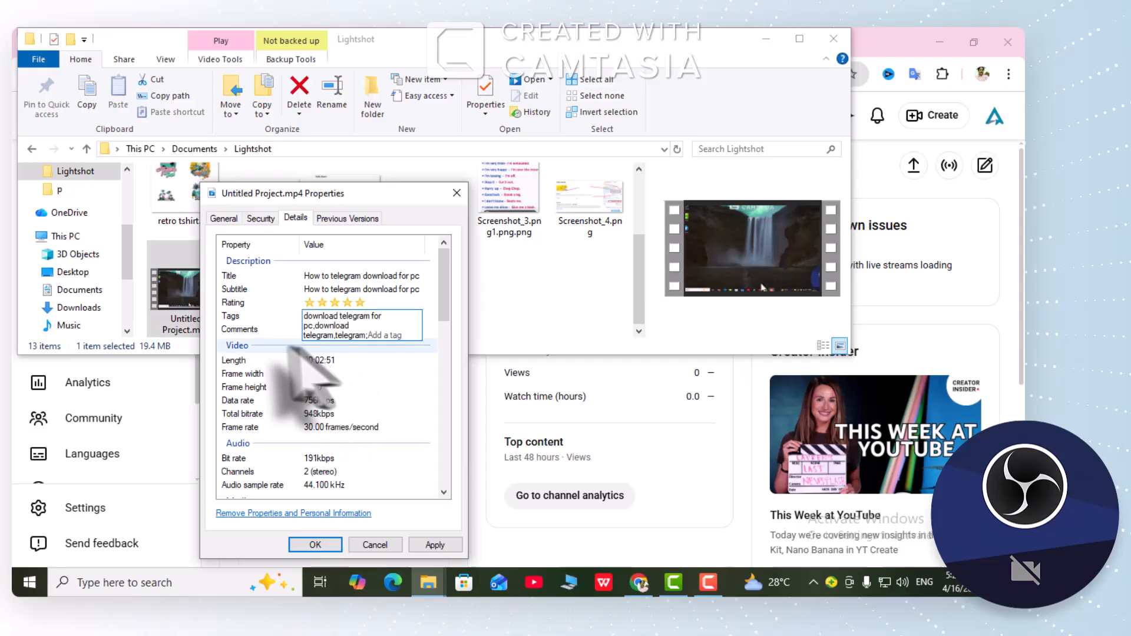
- Paste the same Telegram keywords into the file's comments, then apply the metadata changes and close the properties
{"action": "left_click", "coordinate": [260, 331]}
{"action": "left_click", "coordinate": [320, 332]}
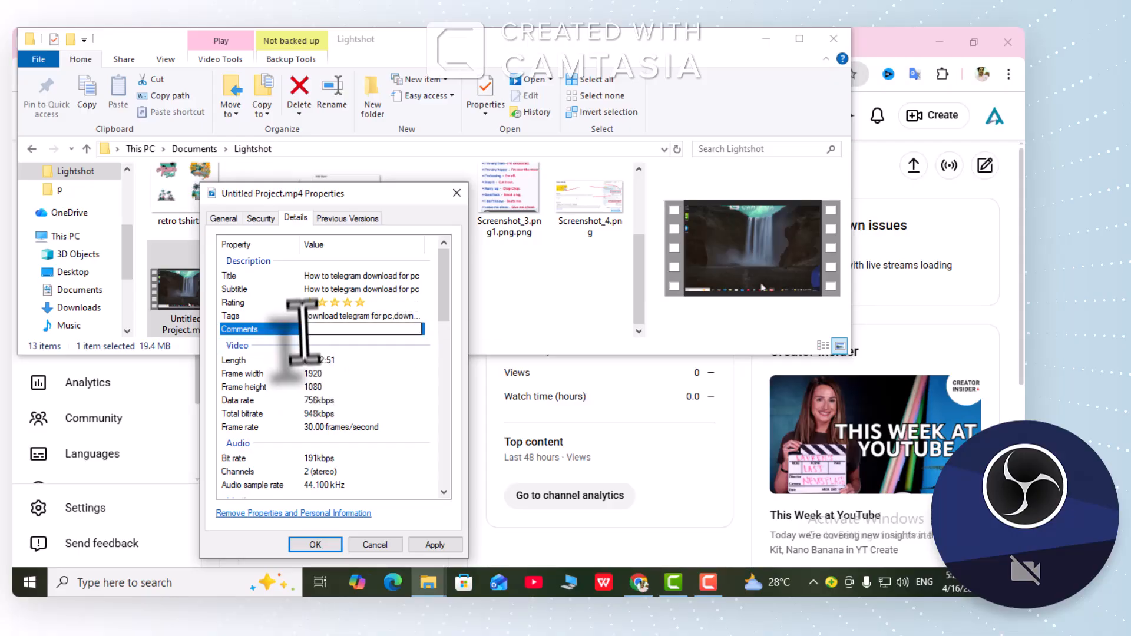
{"action": "key", "text": "ctrl+v"}
{"action": "key", "text": "Return"}
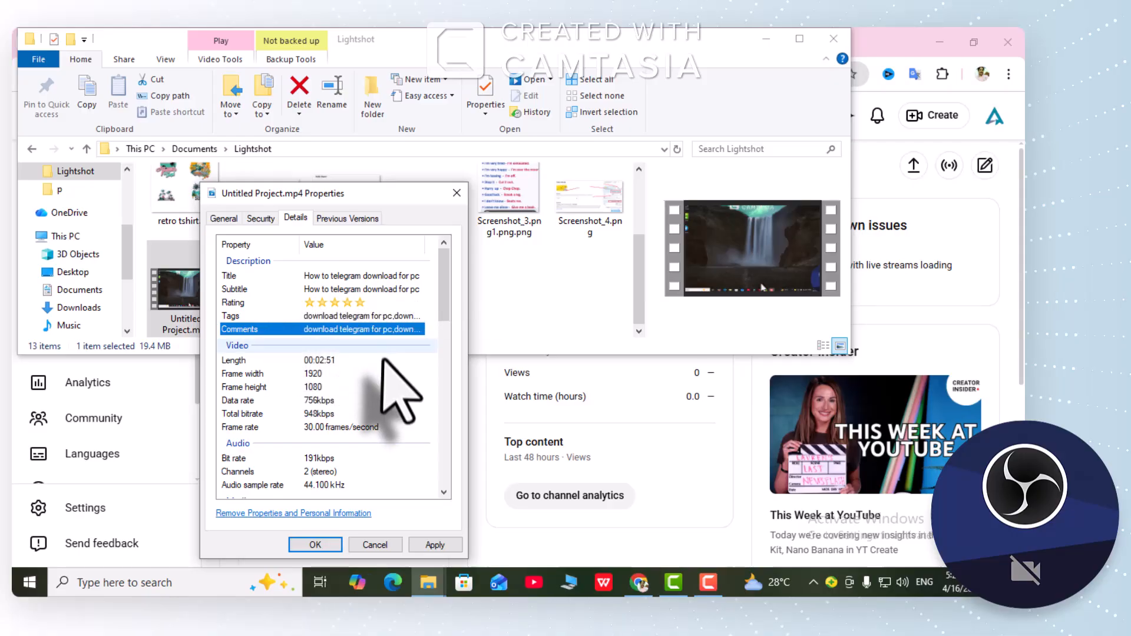
{"action": "scroll", "coordinate": [383, 424], "scroll_direction": "down", "scroll_amount": 1}
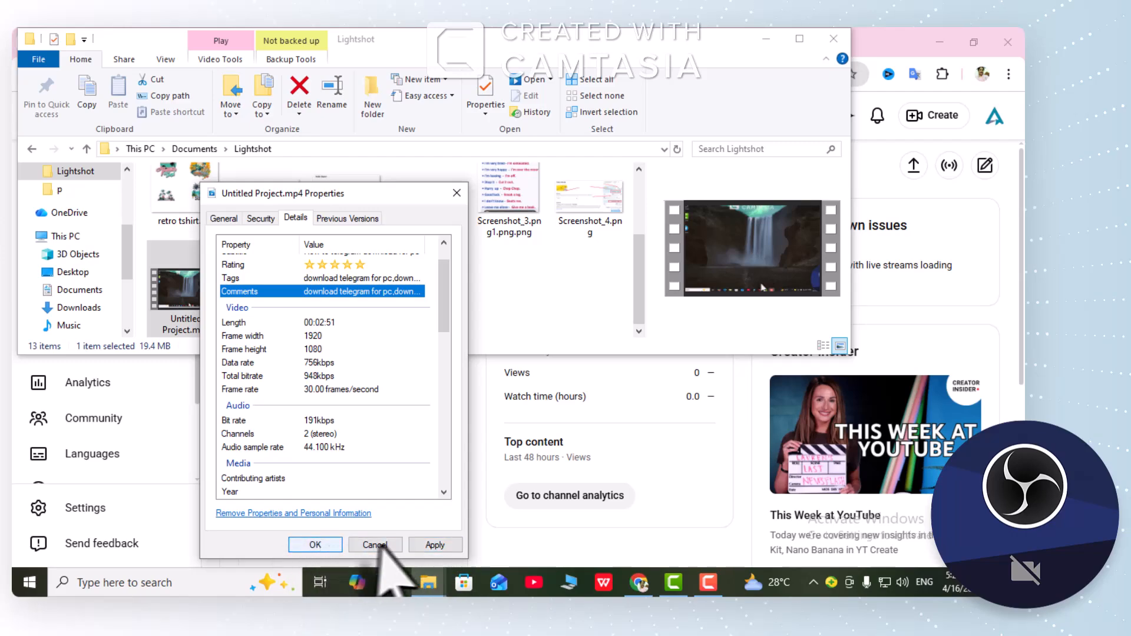
{"action": "left_click", "coordinate": [435, 545]}
{"action": "left_click", "coordinate": [316, 545]}
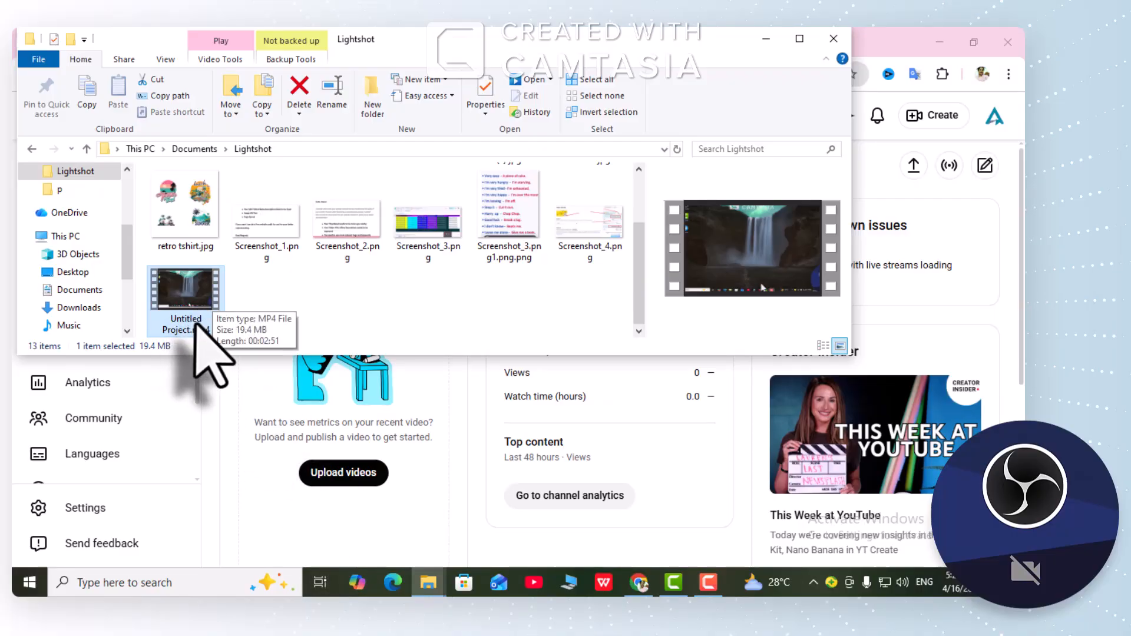
{"action": "scroll", "coordinate": [259, 309], "scroll_direction": "up", "scroll_amount": 2}
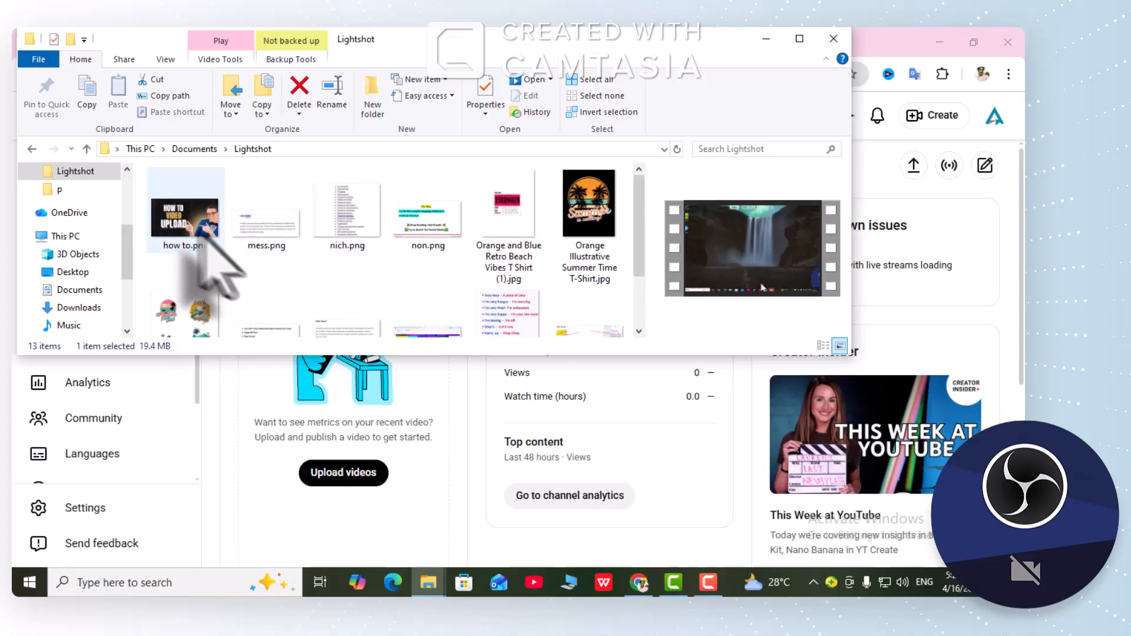
{"action": "scroll", "coordinate": [283, 303], "scroll_direction": "down", "scroll_amount": 2}
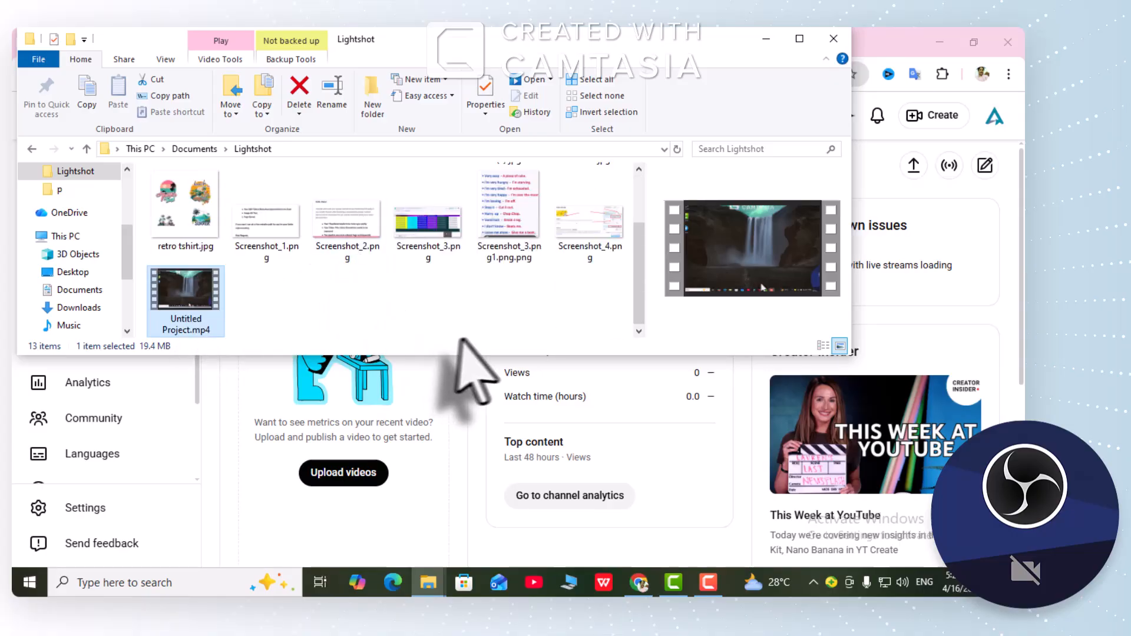